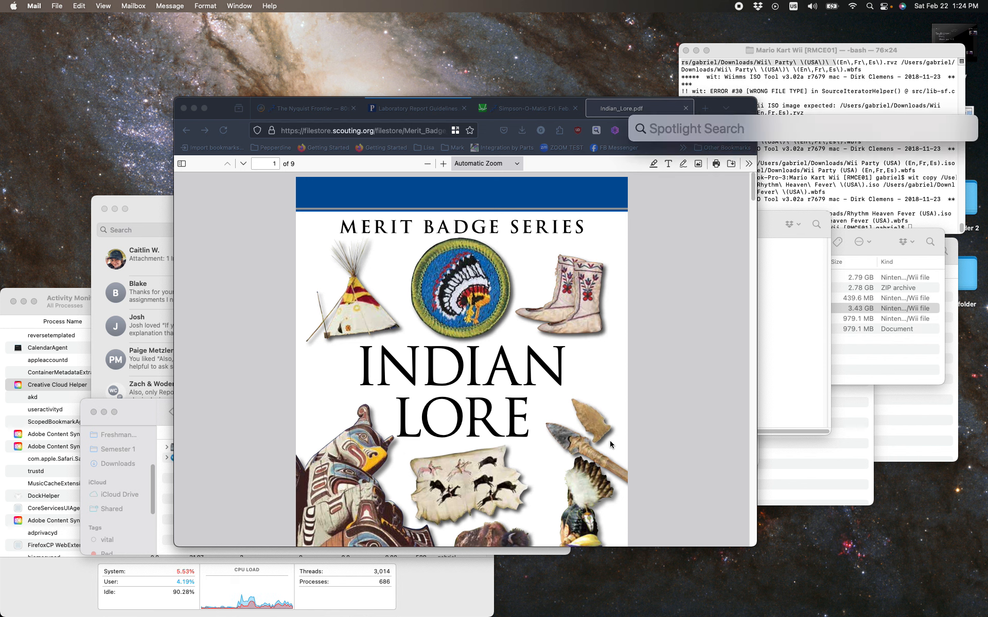
# Search for Inkscape with Spotlight and launch it
pyautogui.write('inkk')
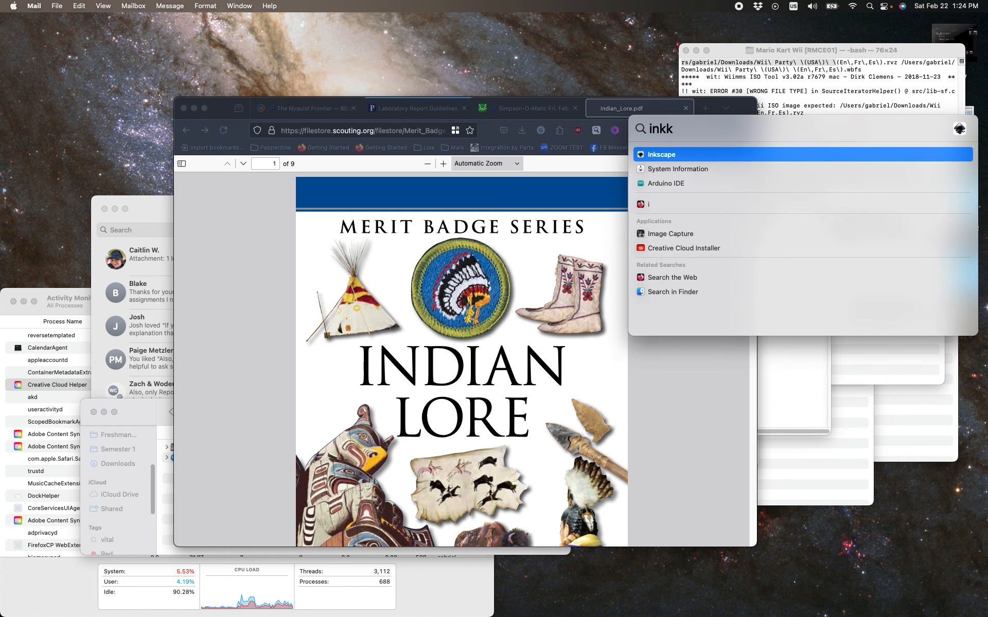
pyautogui.write('as')
pyautogui.press('BackSpace')
pyautogui.press('BackSpace')
pyautogui.press('BackSpace')
pyautogui.press('BackSpace')
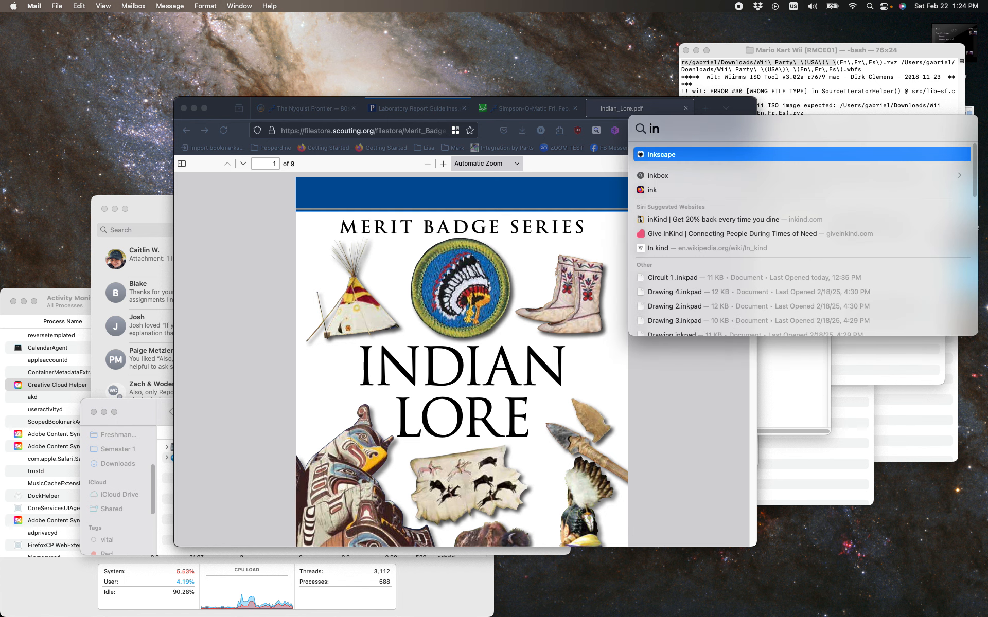
pyautogui.write('ks')
pyautogui.press('Return')
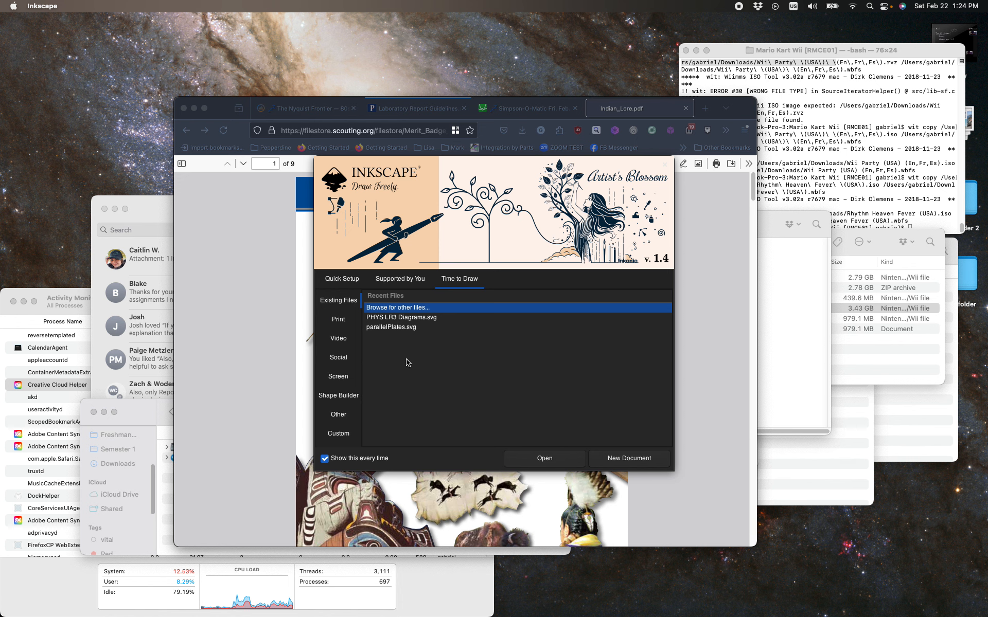
# Create a new document from the welcome screen and maximize the Inkscape window
pyautogui.click(620, 458)
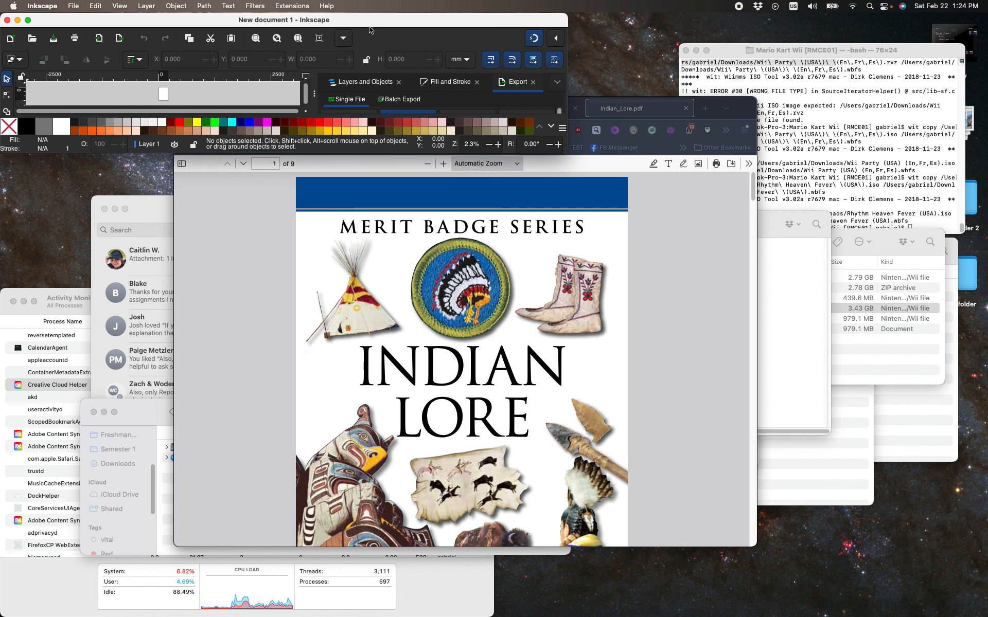
pyautogui.click(27, 20)
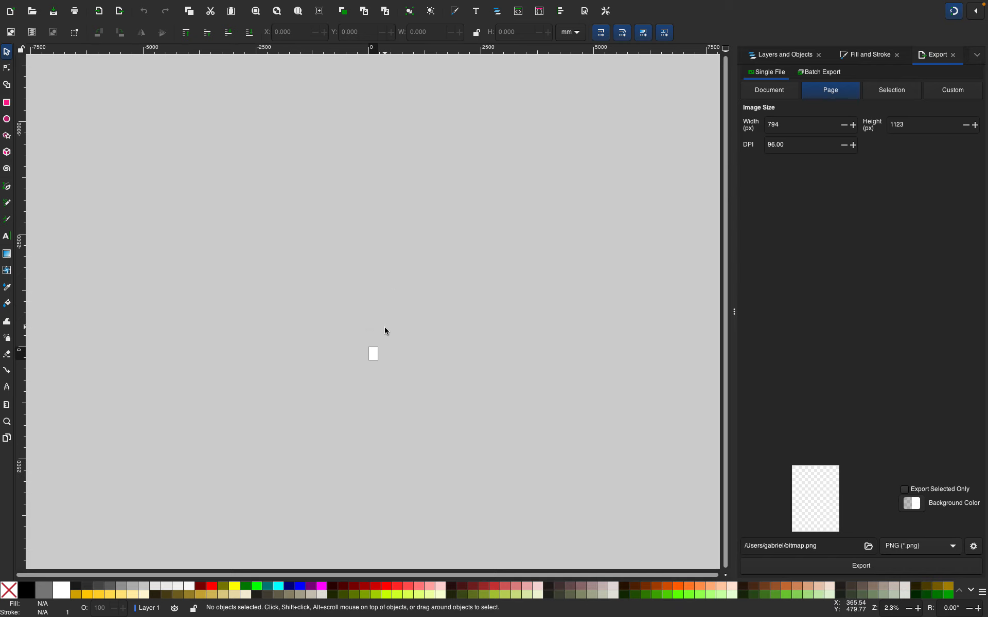
# Zoom and pan the canvas to bring the blank page into a comfortable view
pyautogui.scroll(4, 384, 329)
pyautogui.scroll(-4, 384, 329)
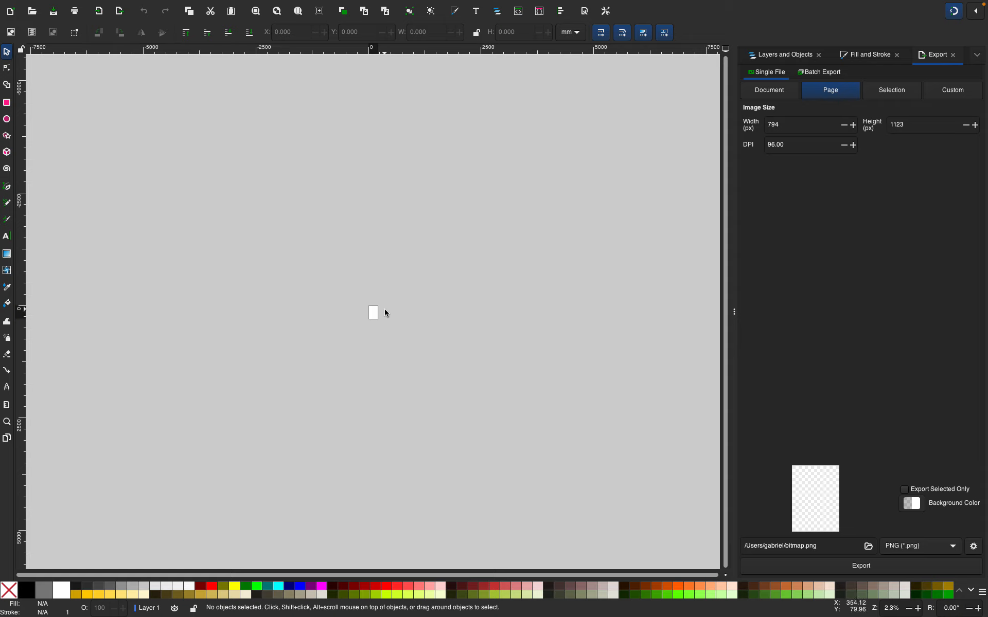
pyautogui.press('XF86AudioRaiseVolume')
pyautogui.keyDown('ctrl'); pyautogui.scroll(2, 370, 314); pyautogui.keyUp('ctrl')
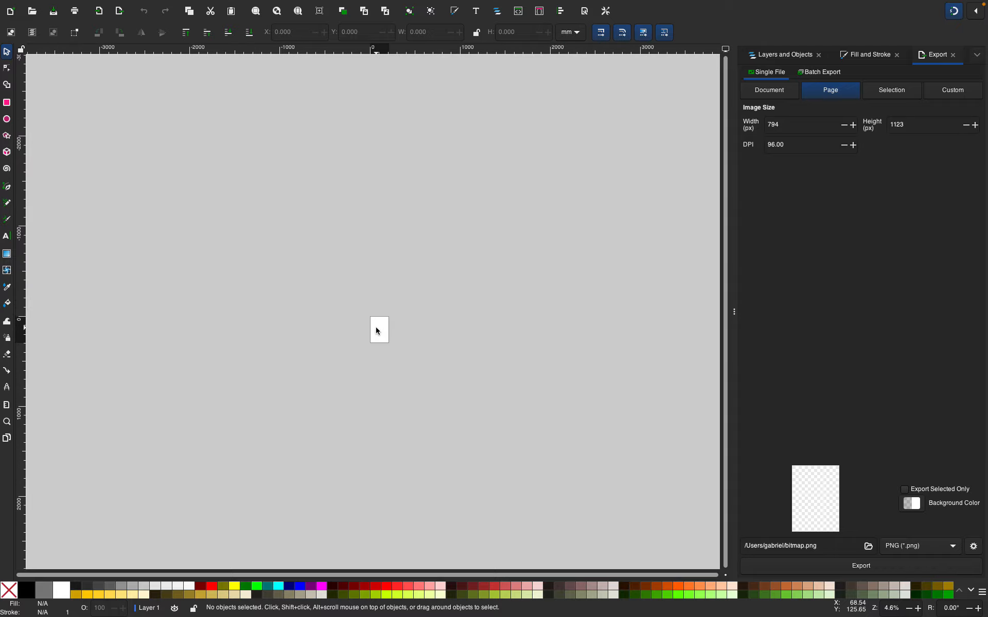
pyautogui.keyDown('ctrl'); pyautogui.scroll(5, 376, 328); pyautogui.keyUp('ctrl')
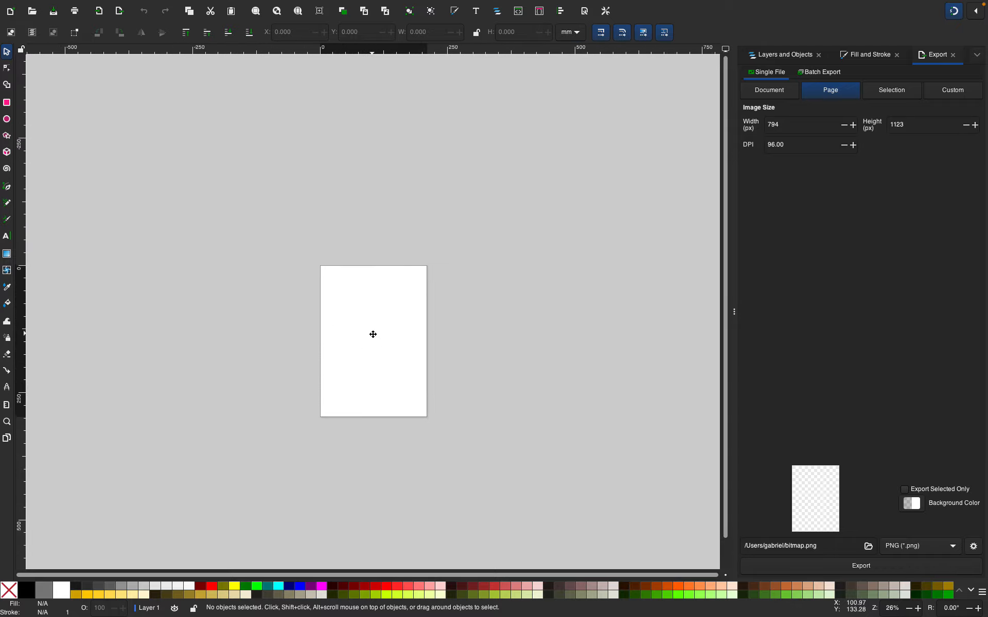
pyautogui.moveTo(373, 334); pyautogui.dragTo(414, 342)
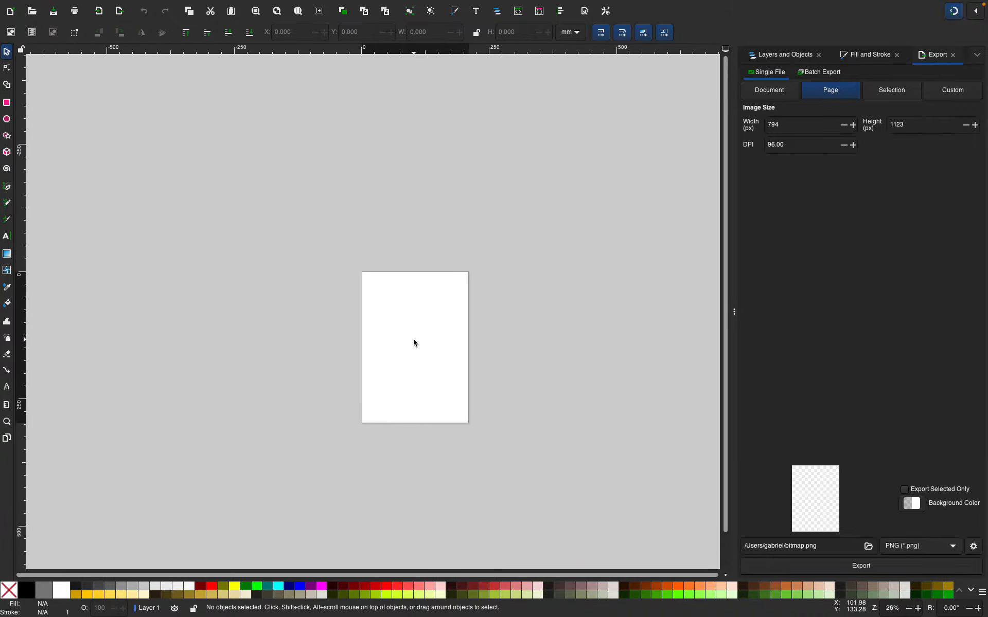
pyautogui.keyDown('ctrl'); pyautogui.scroll(3, 414, 341); pyautogui.keyUp('ctrl')
pyautogui.keyDown('ctrl'); pyautogui.scroll(-1, 414, 340); pyautogui.keyUp('ctrl')
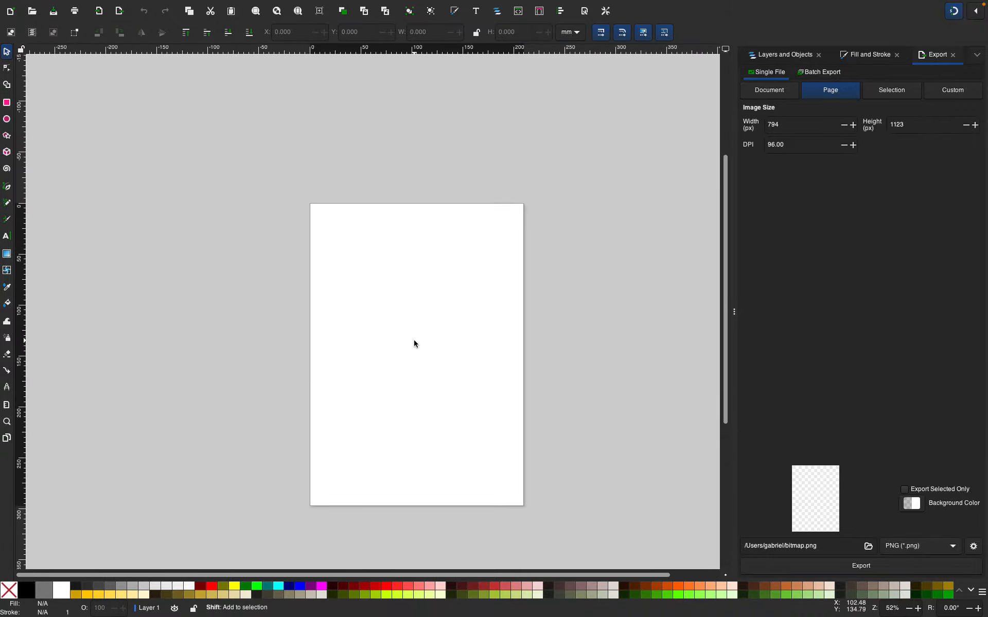
pyautogui.keyDown('ctrl'); pyautogui.scroll(-1, 414, 340); pyautogui.keyUp('ctrl')
pyautogui.keyDown('ctrl'); pyautogui.scroll(1, 414, 340); pyautogui.keyUp('ctrl')
pyautogui.moveTo(414, 340); pyautogui.dragTo(301, 306)
pyautogui.moveTo(362, 328)
pyautogui.mouseDown()
pyautogui.moveTo(345, 339)
pyautogui.moveTo(381, 332)
pyautogui.moveTo(372, 327)
pyautogui.mouseUp()
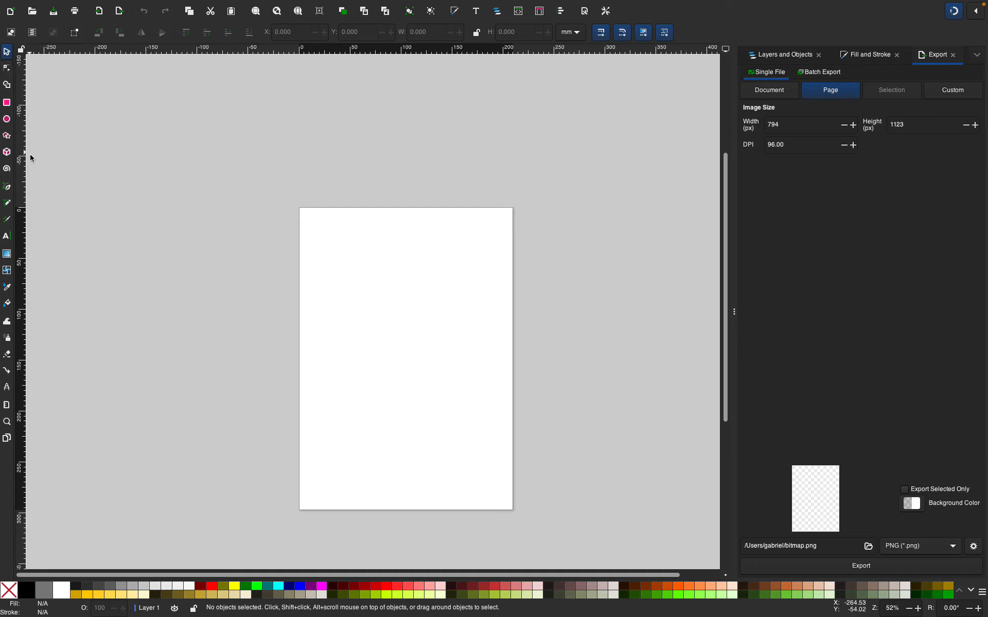
pyautogui.moveTo(550, 4)
pyautogui.moveTo(335, 323); pyautogui.dragTo(346, 302)
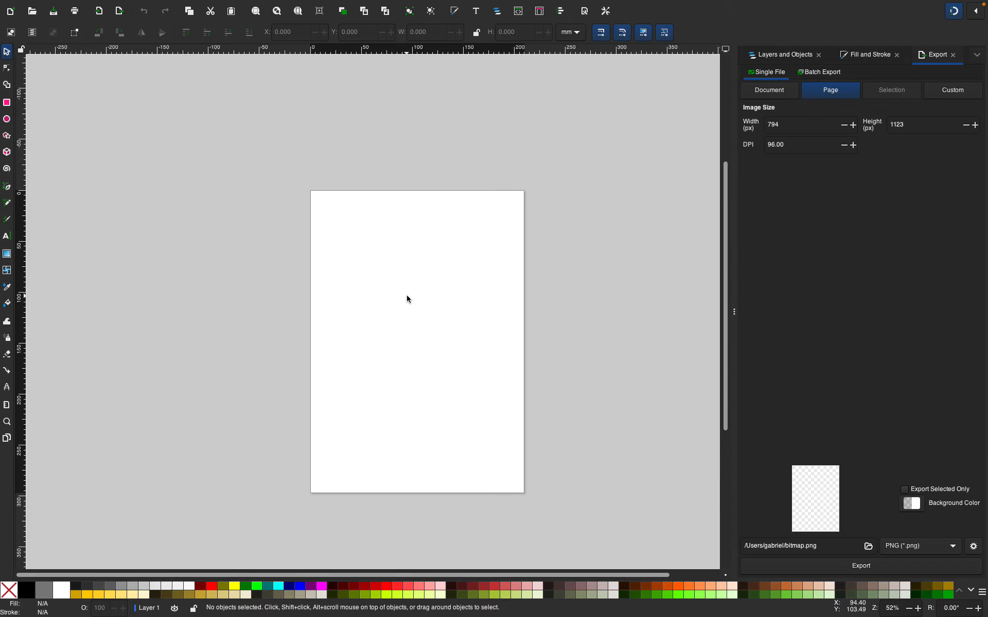
pyautogui.moveTo(407, 298)
pyautogui.mouseDown()
pyautogui.moveTo(384, 317)
pyautogui.moveTo(393, 308)
pyautogui.mouseUp()
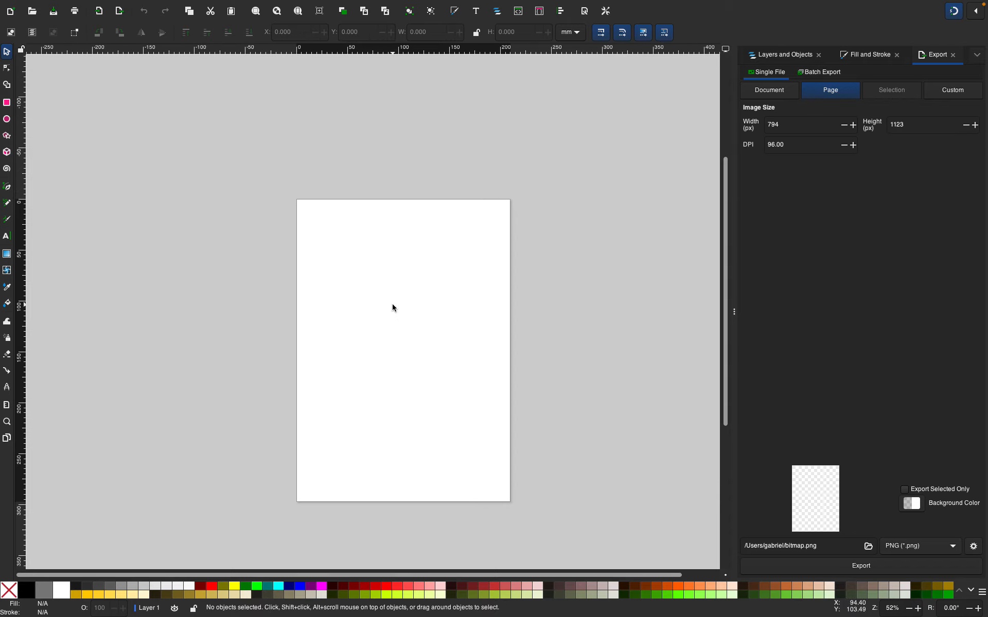
pyautogui.keyDown('ctrl'); pyautogui.scroll(-1, 391, 305); pyautogui.keyUp('ctrl')
pyautogui.keyDown('ctrl'); pyautogui.scroll(1, 391, 305); pyautogui.keyUp('ctrl')
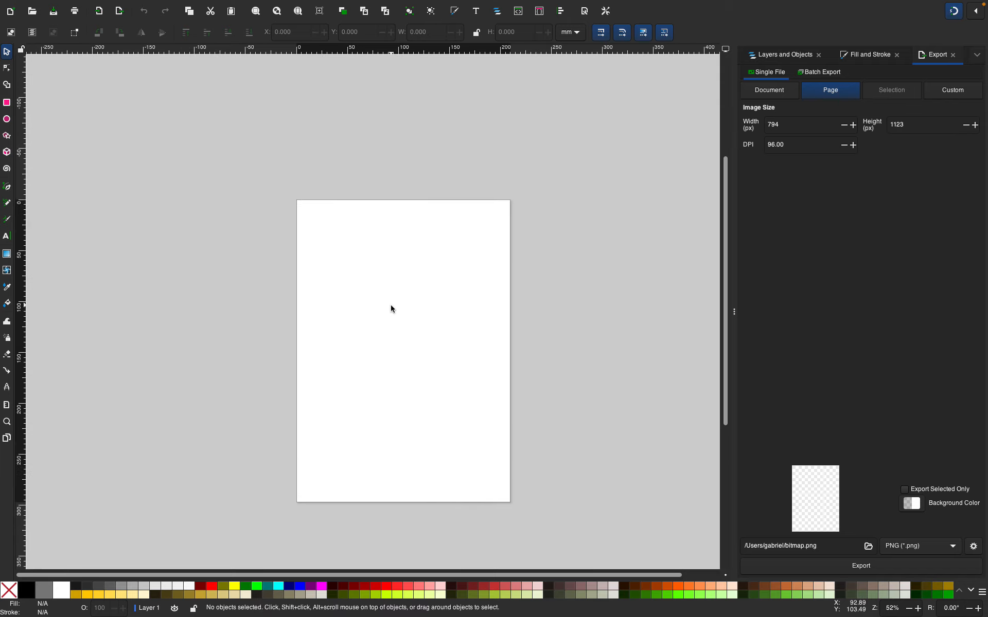
pyautogui.keyDown('ctrl'); pyautogui.scroll(1, 391, 308); pyautogui.keyUp('ctrl')
pyautogui.moveTo(389, 312)
pyautogui.mouseDown()
pyautogui.moveTo(379, 292)
pyautogui.moveTo(387, 312)
pyautogui.mouseUp()
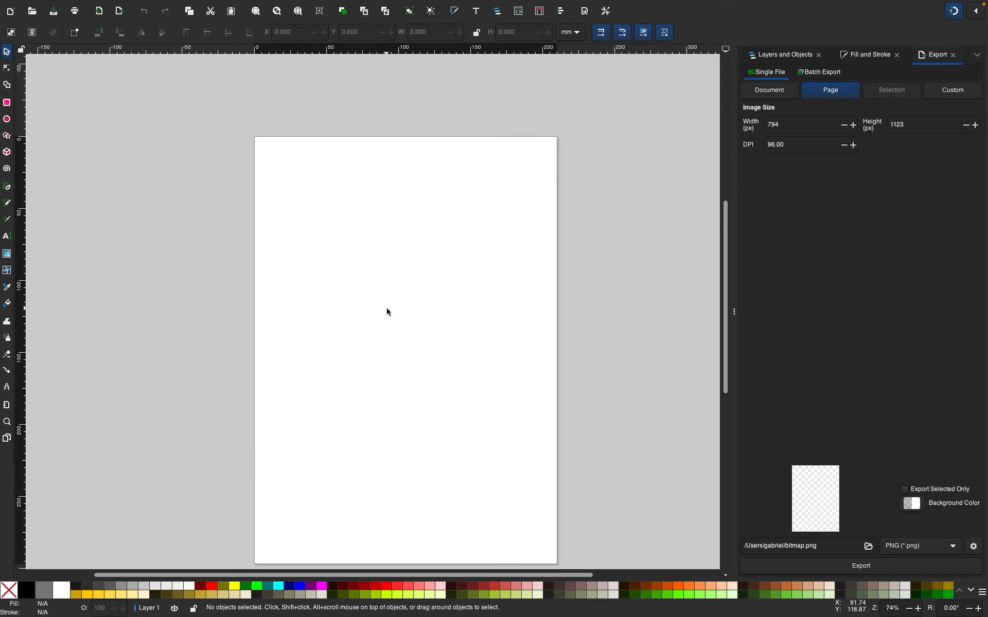
# Select the Pen tool and set an aqua fill with a black stroke
pyautogui.click(7, 189)
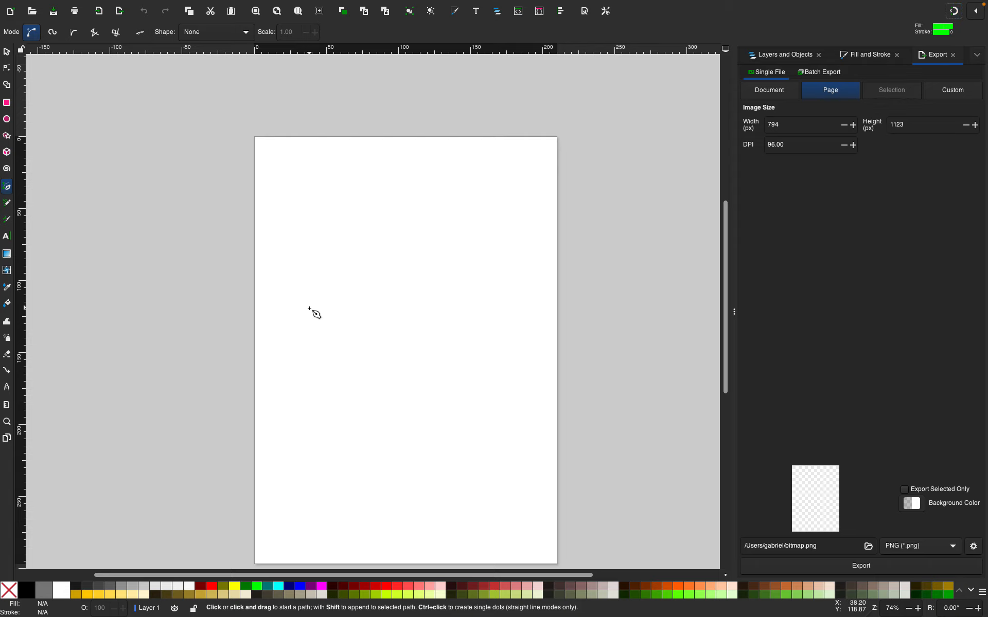
pyautogui.scroll(1, 301, 319)
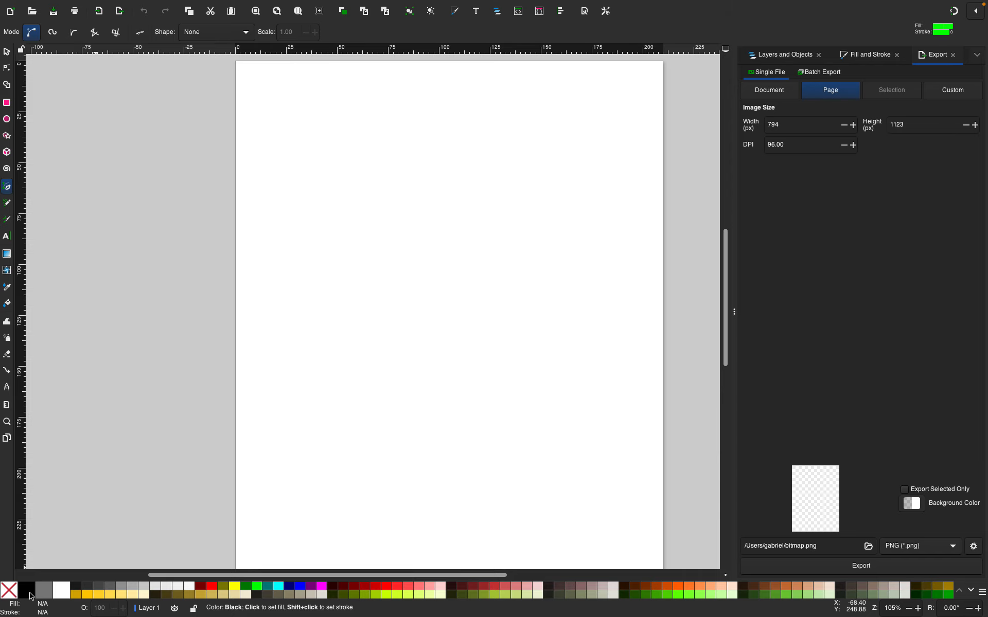
pyautogui.click(279, 589)
pyautogui.keyDown('shift'); pyautogui.click(27, 597); pyautogui.keyUp('shift')
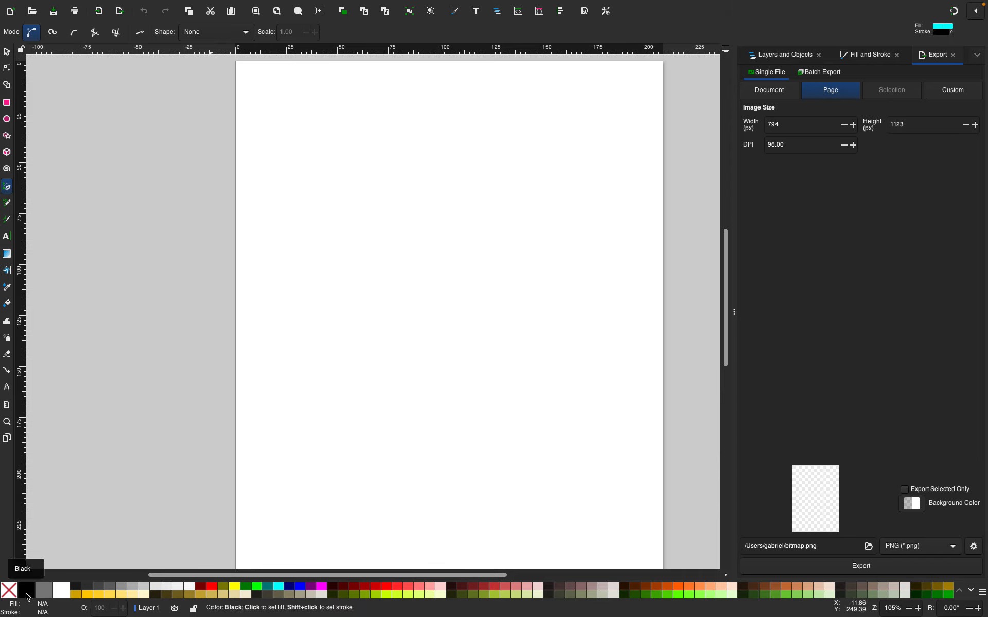
# Start a Pen path with a short horizontal segment in the upper-left part of the page
pyautogui.click(319, 260)
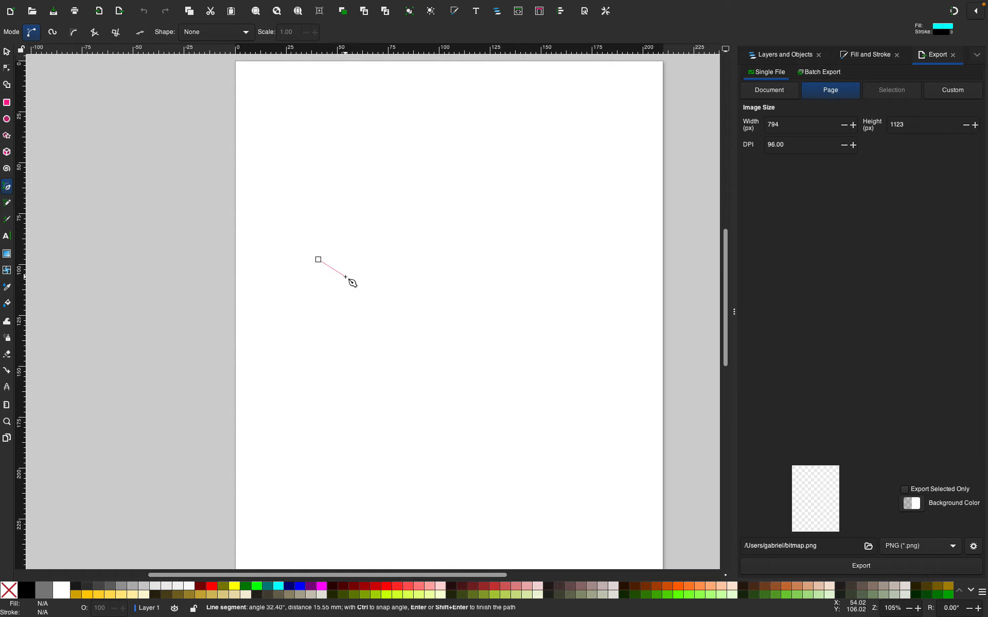
pyautogui.moveTo(318, 259); pyautogui.dragTo(390, 261)
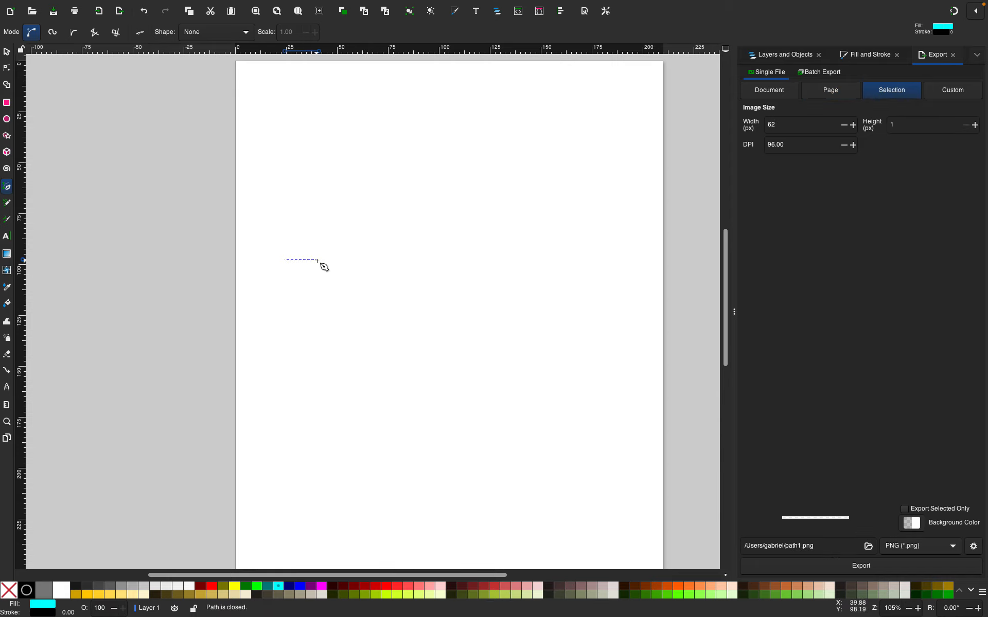
pyautogui.moveTo(318, 260)
pyautogui.mouseDown()
pyautogui.moveTo(378, 274)
pyautogui.moveTo(325, 261)
pyautogui.moveTo(309, 267)
pyautogui.moveTo(323, 262)
pyautogui.mouseUp()
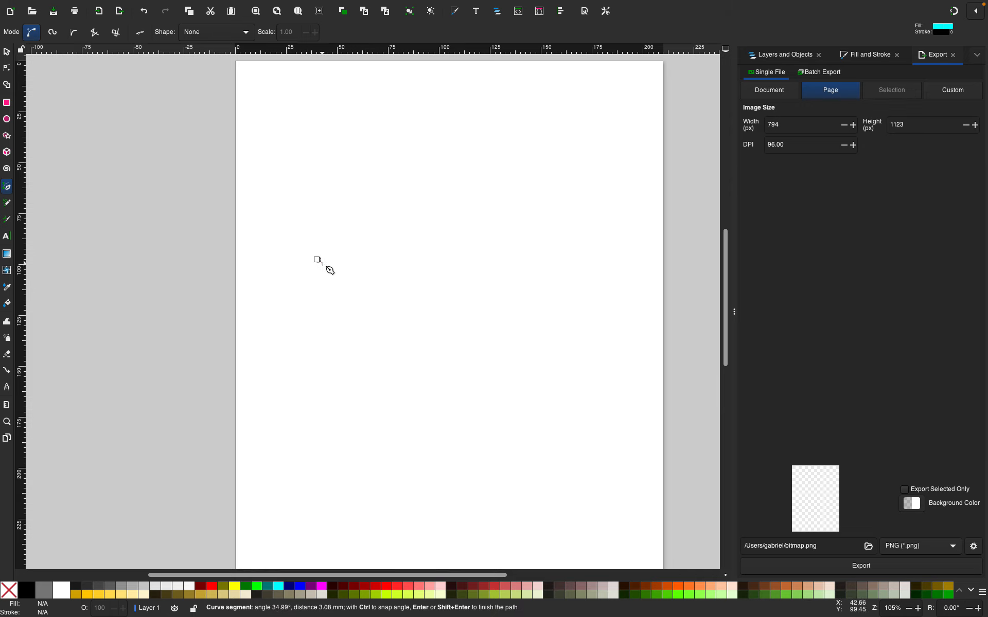
pyautogui.moveTo(325, 266); pyautogui.dragTo(222, 280)
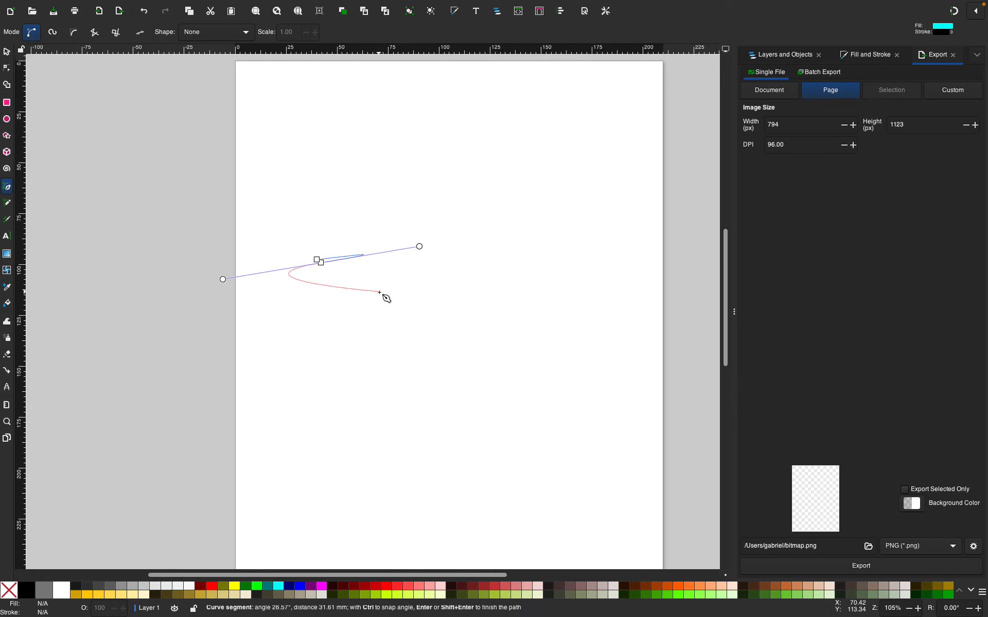
pyautogui.press('BackSpace')
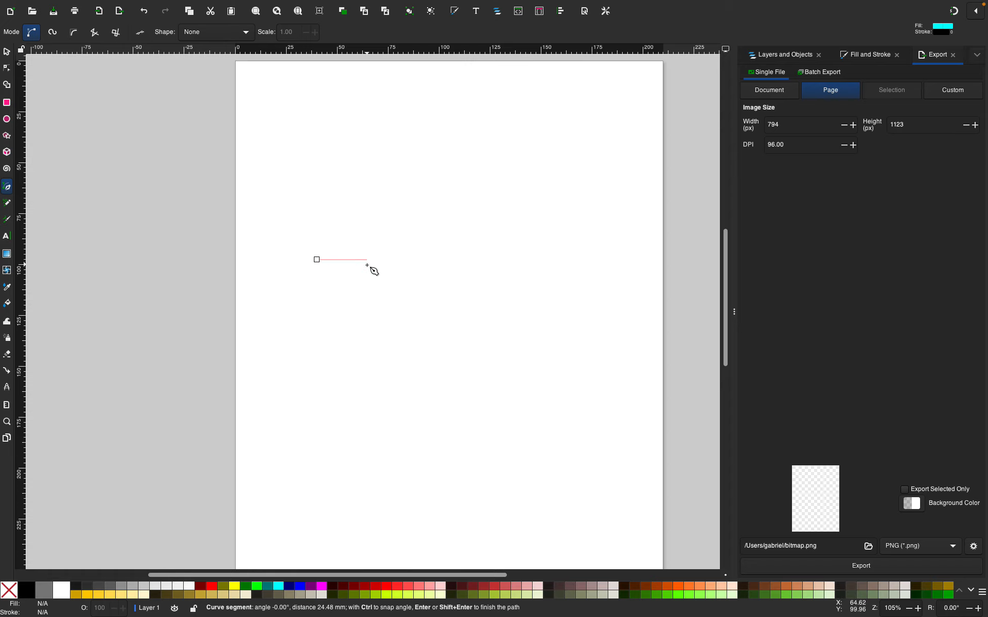
pyautogui.moveTo(356, 268); pyautogui.dragTo(293, 207)
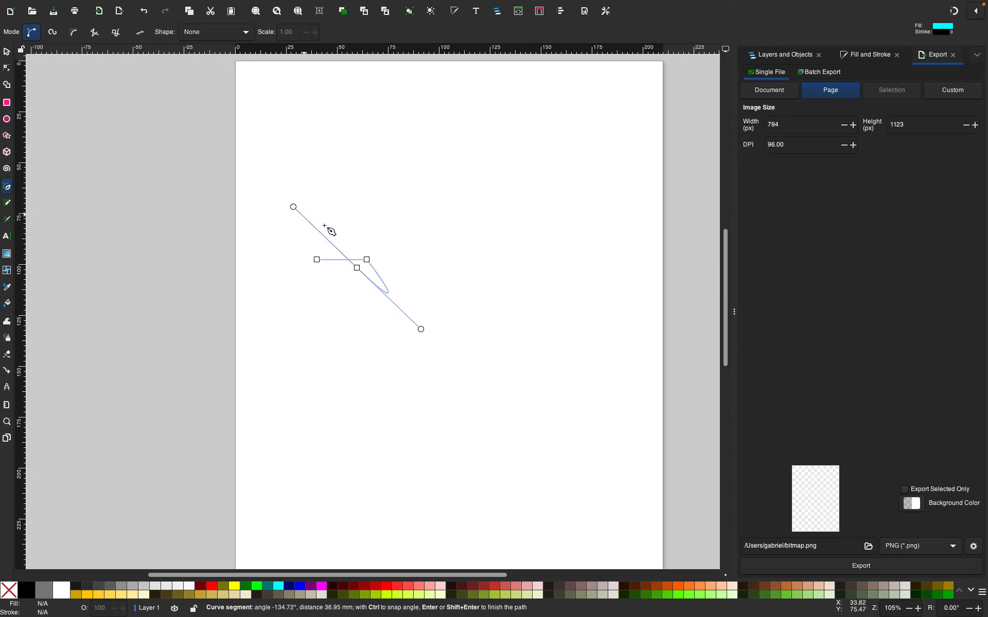
pyautogui.hotkey('ctrl', 'z')
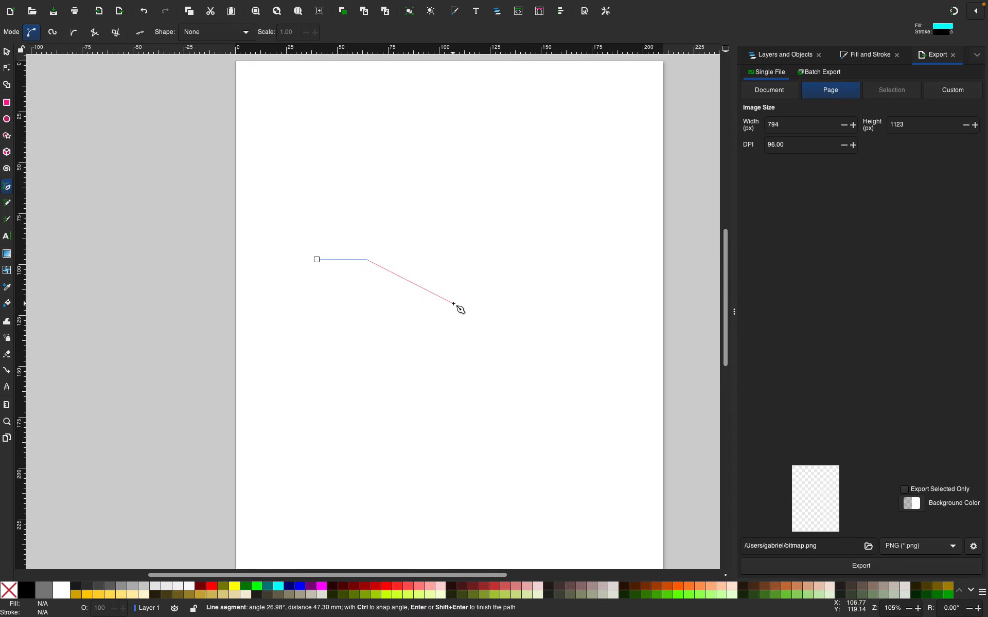
# Add curved nodes that swing the path out to the right and back down to the left
pyautogui.moveTo(453, 304); pyautogui.dragTo(319, 334)
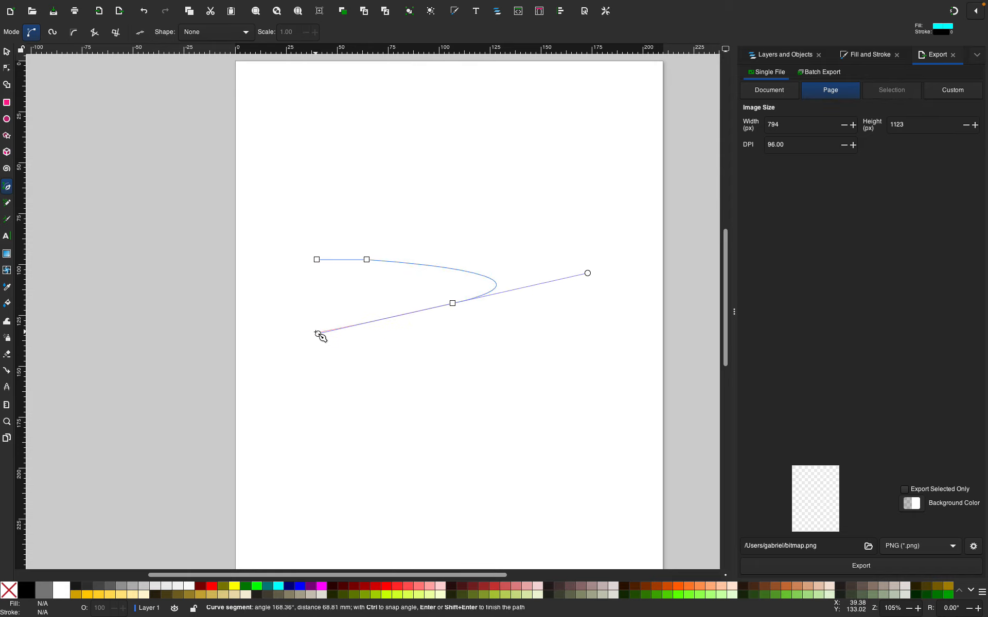
pyautogui.click(334, 366)
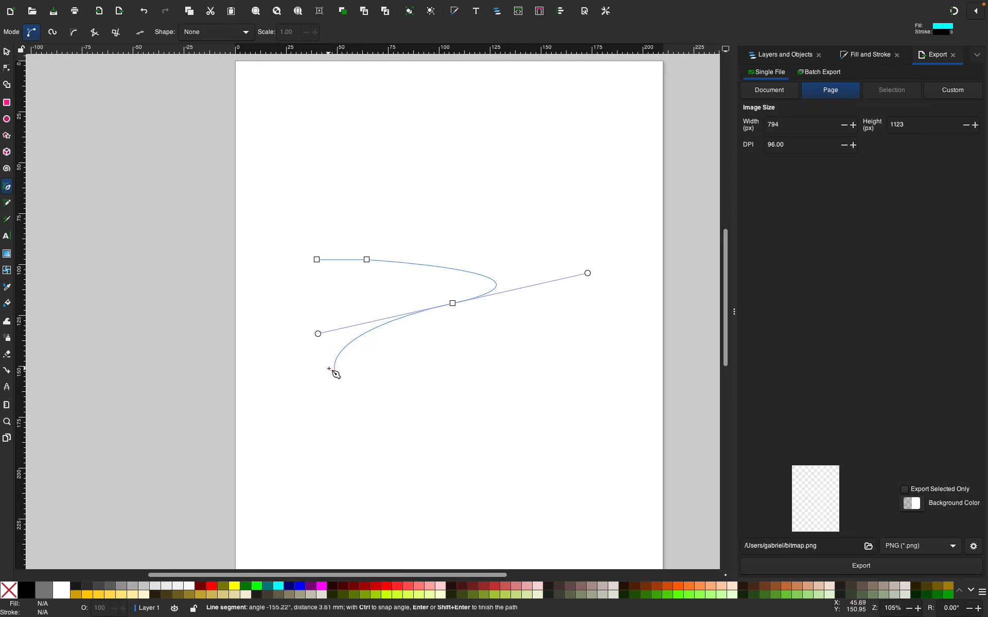
pyautogui.moveTo(335, 370); pyautogui.dragTo(251, 337)
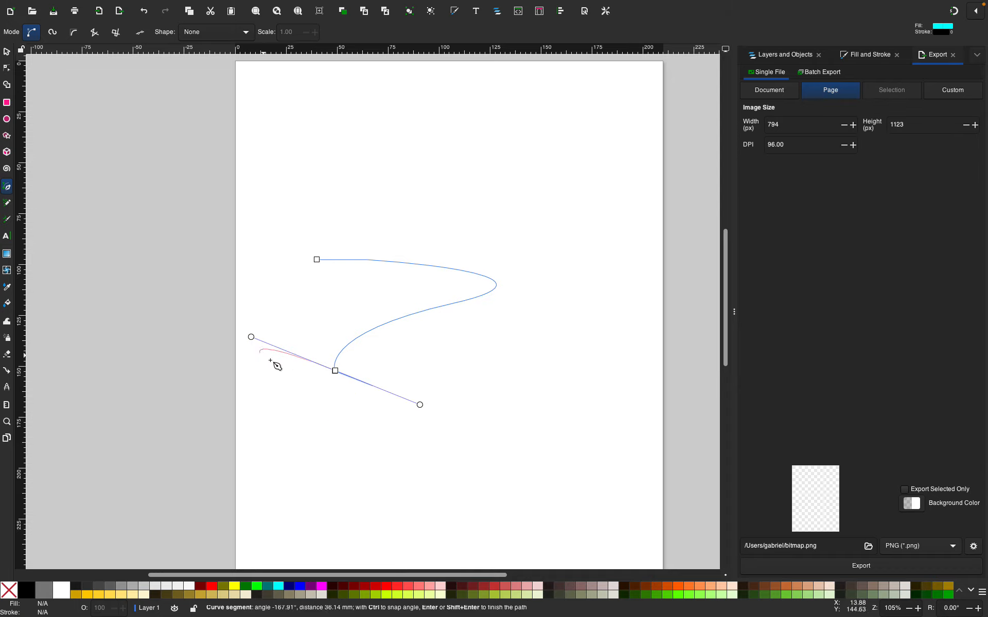
pyautogui.click(335, 370)
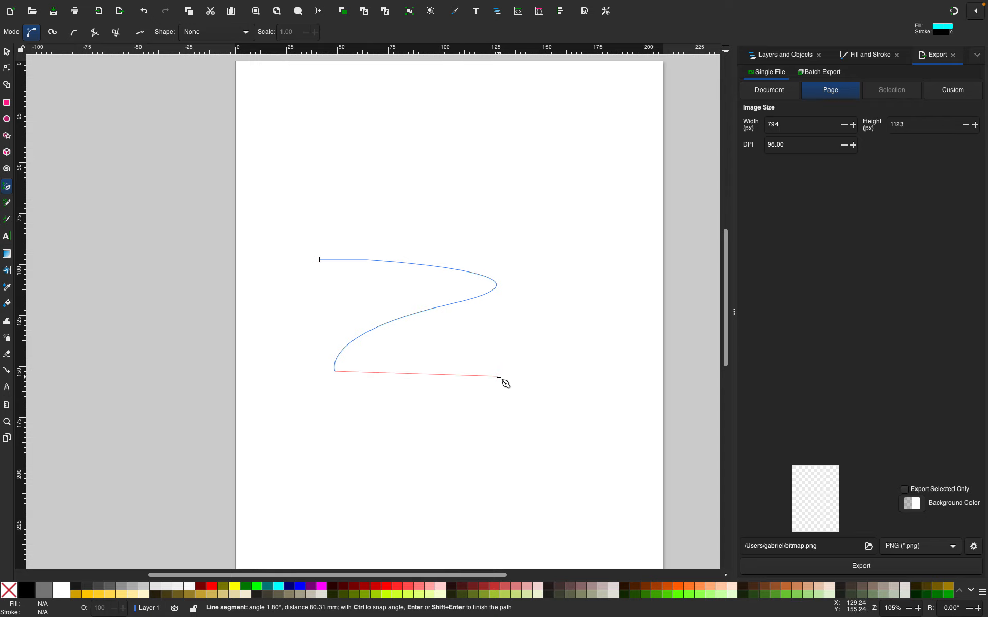
# Add a second rightward curve, a lower-left node, and close the path at its starting node
pyautogui.moveTo(498, 376); pyautogui.dragTo(407, 415)
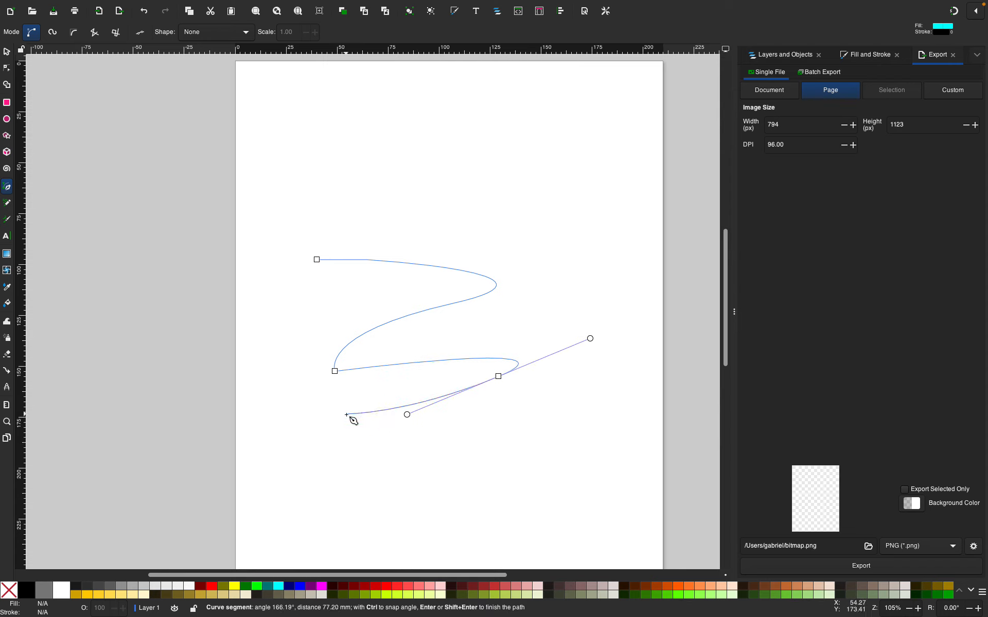
pyautogui.click(346, 414)
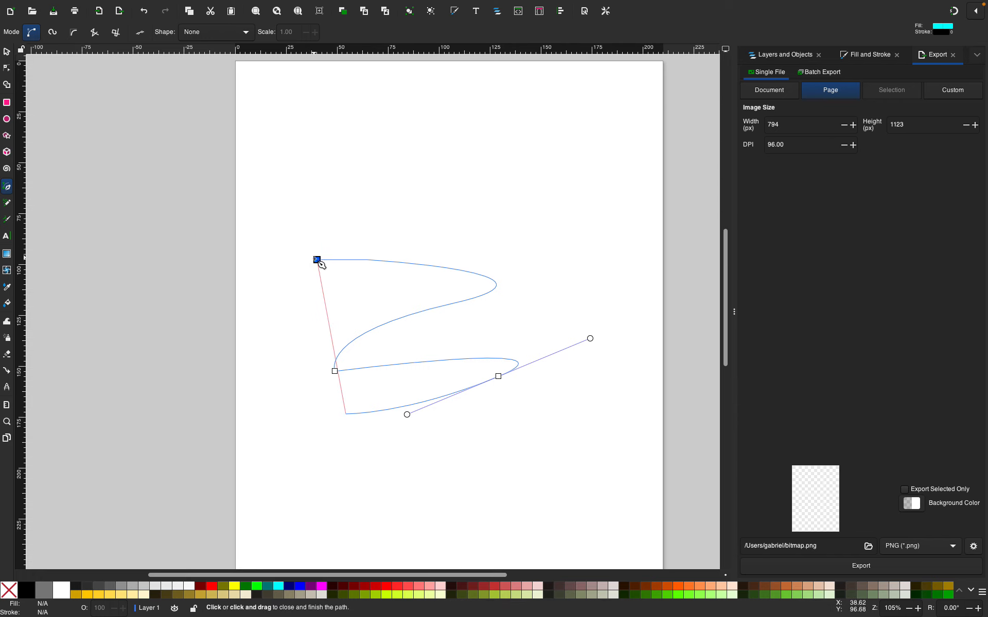
pyautogui.click(318, 261)
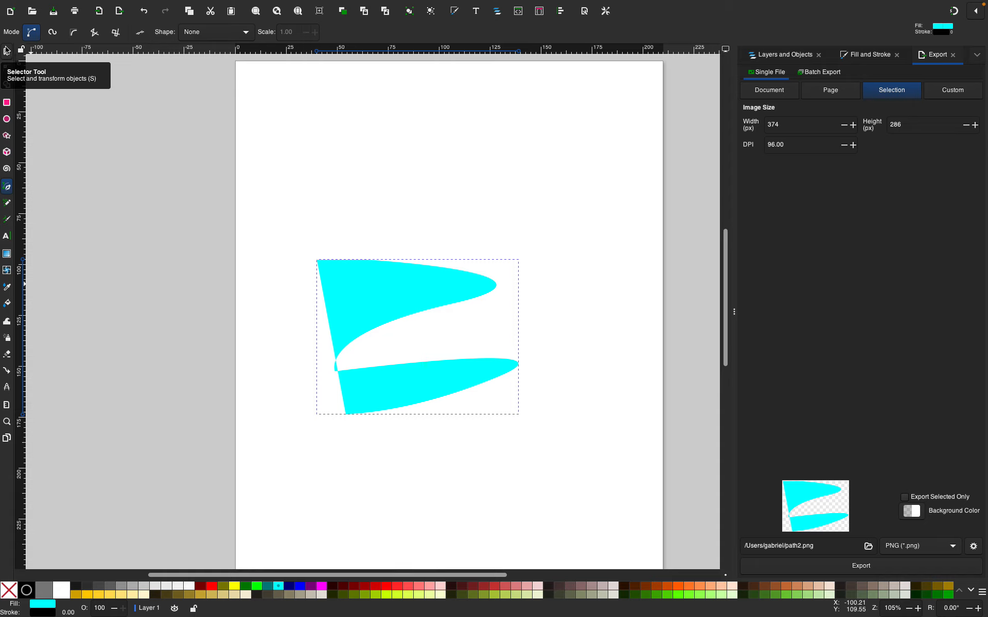
# Open the Fill and Stroke panel for the new filled shape
pyautogui.press('XF86AudioRaiseVolume')
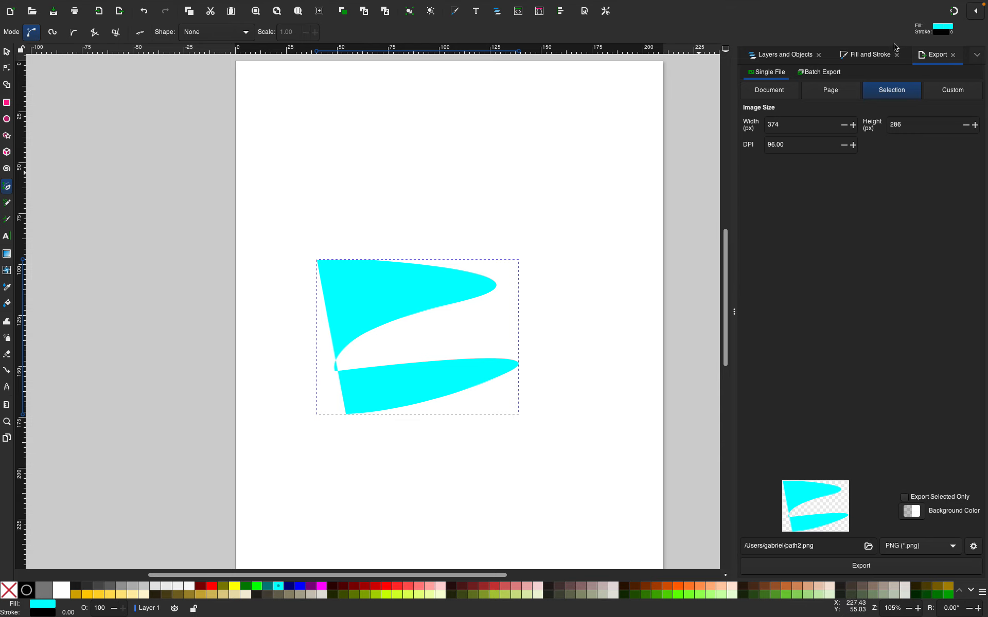
pyautogui.click(872, 61)
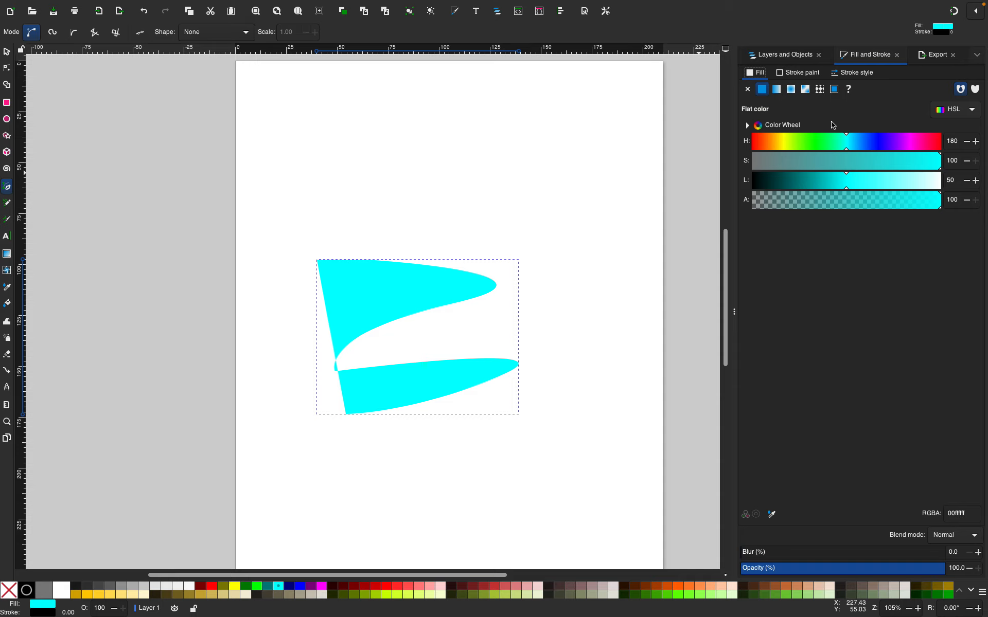
# Change the shape's fill hue to 147 for a bright green fill
pyautogui.click(776, 55)
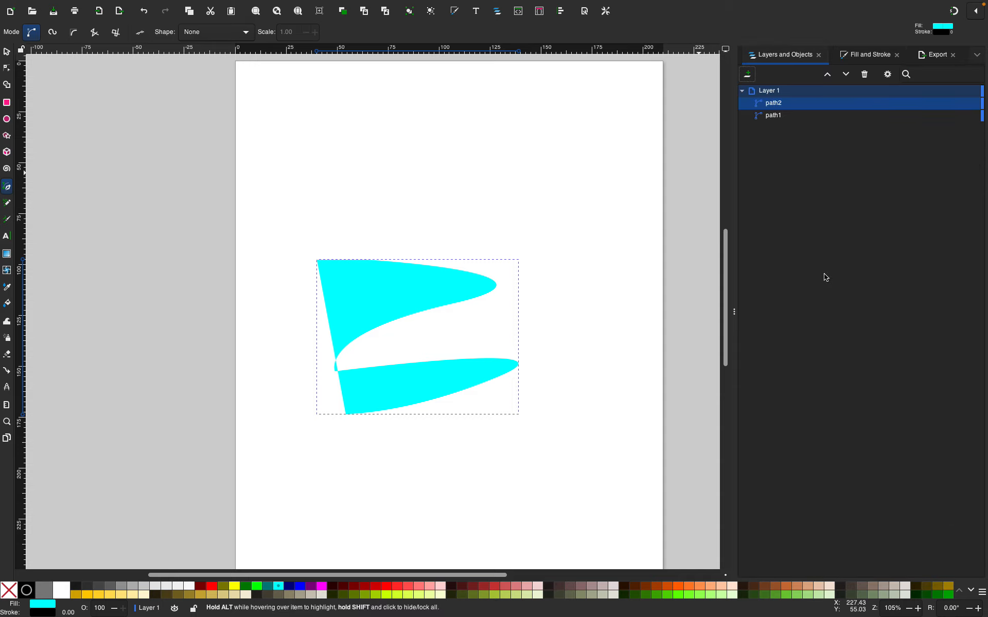
pyautogui.click(868, 57)
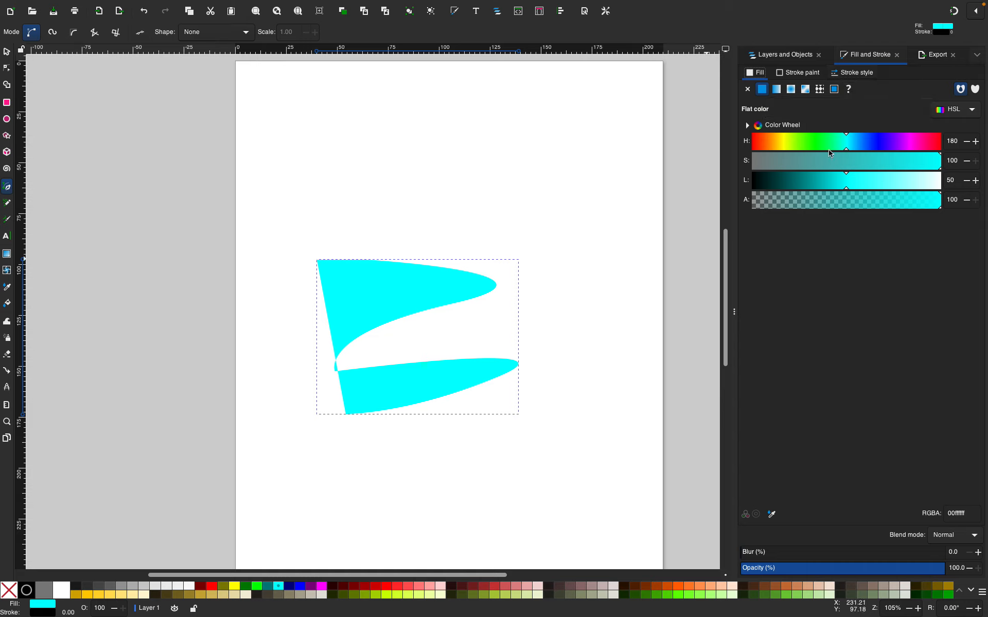
pyautogui.press('XF86AudioRaiseVolume')
pyautogui.moveTo(889, 165); pyautogui.dragTo(987, 194)
pyautogui.moveTo(858, 150); pyautogui.dragTo(829, 149)
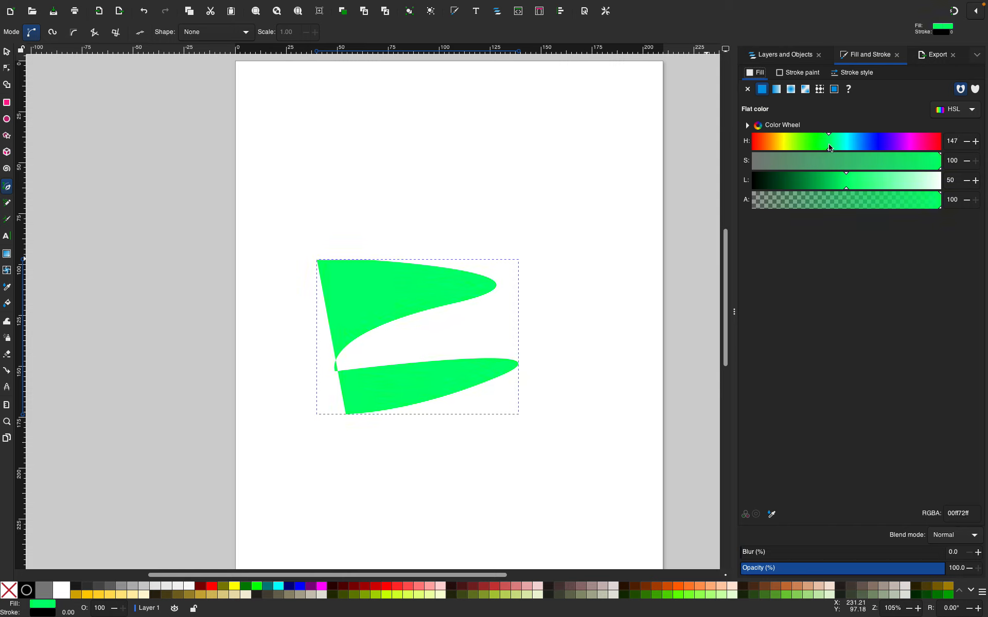
# Move the shape lower on the page and scale it slightly larger from its corner
pyautogui.click(7, 52)
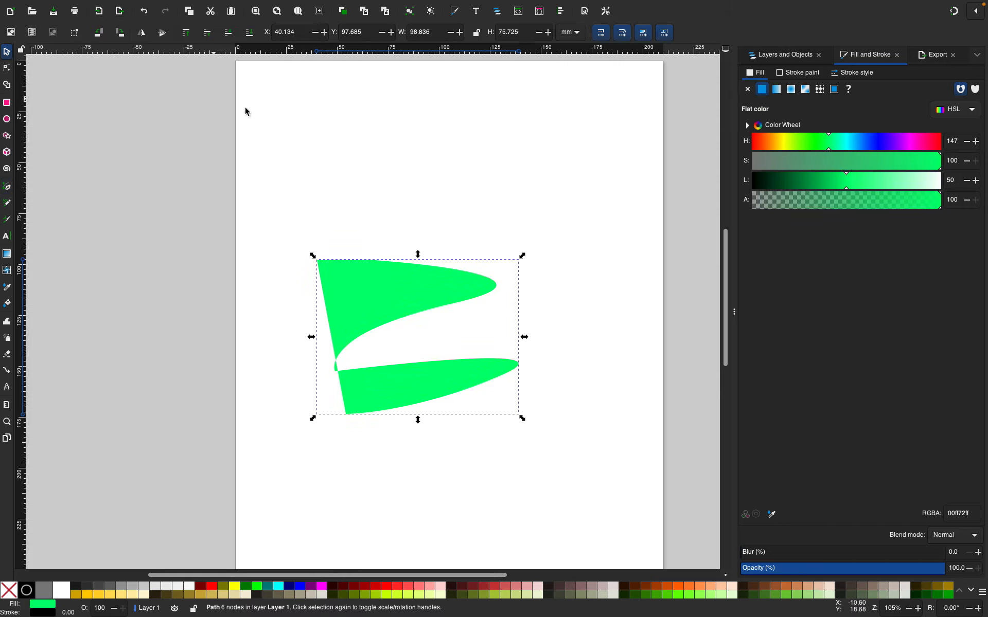
pyautogui.click(352, 146)
pyautogui.moveTo(295, 220); pyautogui.dragTo(538, 476)
pyautogui.moveTo(410, 378); pyautogui.dragTo(418, 485)
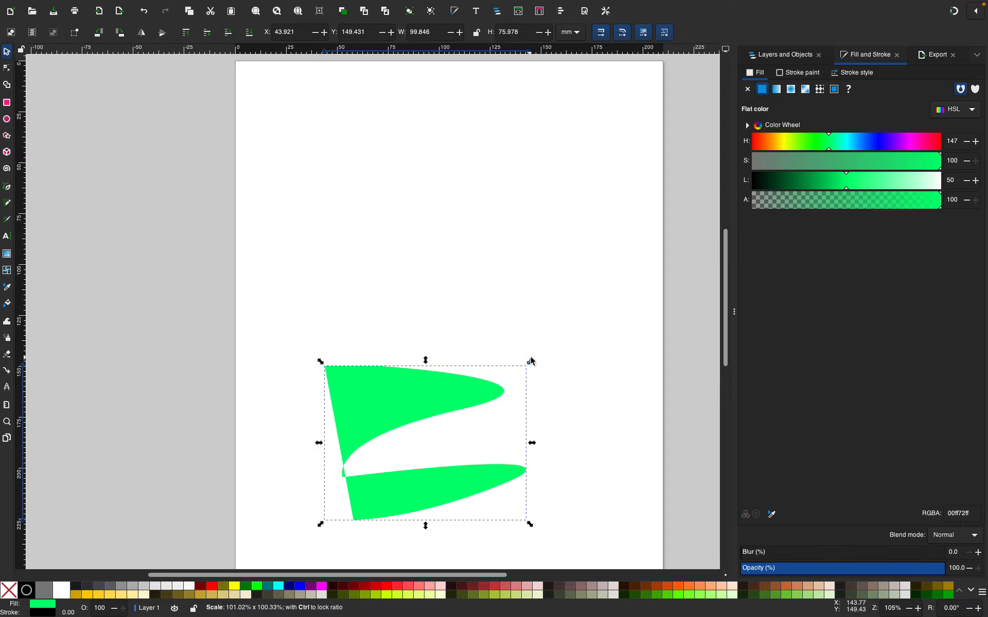
pyautogui.moveTo(530, 361); pyautogui.dragTo(551, 350)
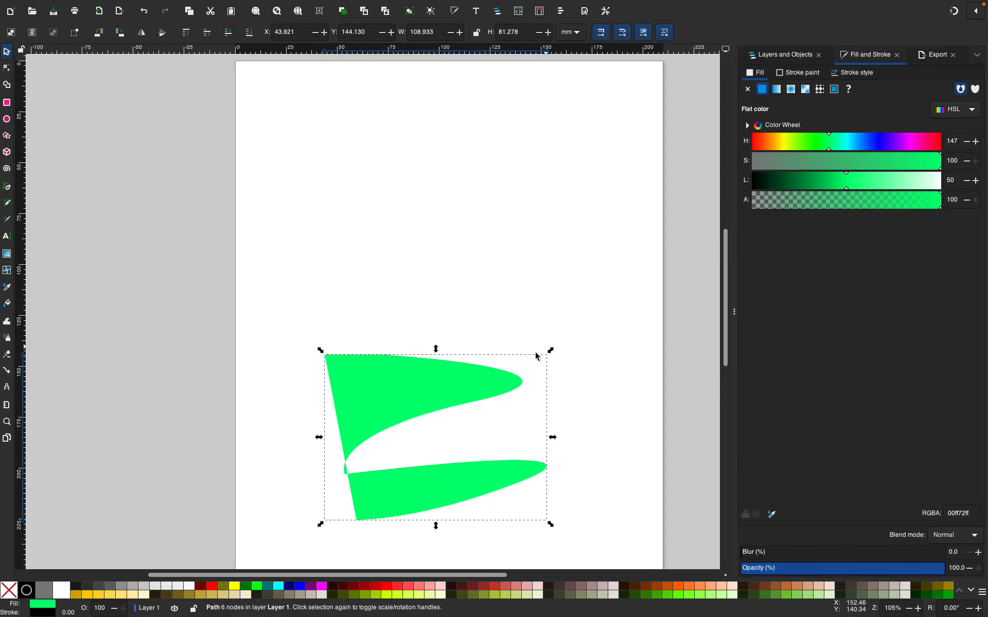
# Rotate the shape to stand roughly upright, placing the rotation center on its inner right node
pyautogui.click(435, 479)
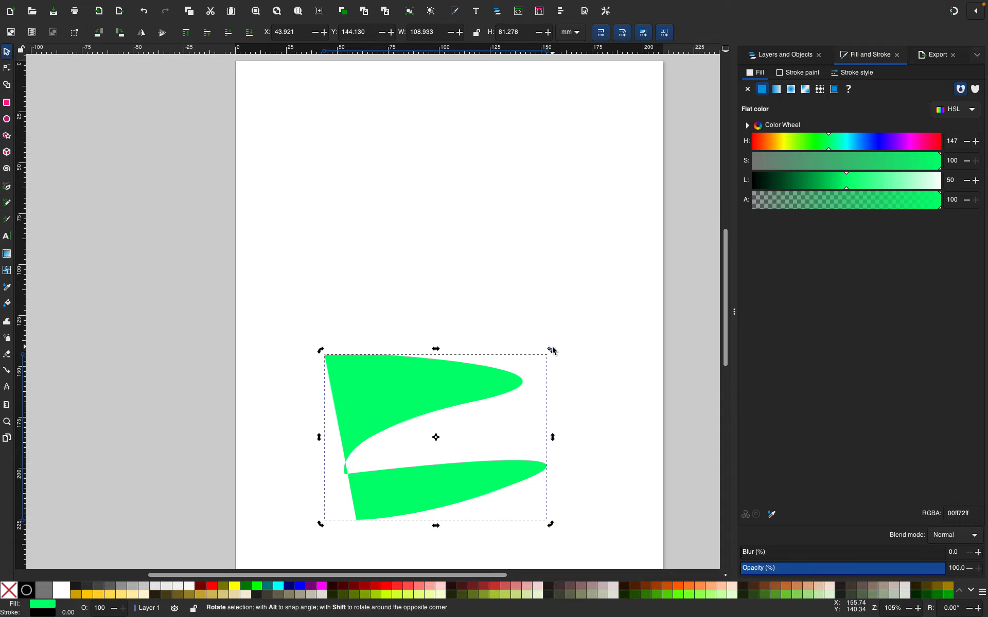
pyautogui.moveTo(550, 351); pyautogui.dragTo(368, 438)
pyautogui.moveTo(440, 459); pyautogui.dragTo(506, 471)
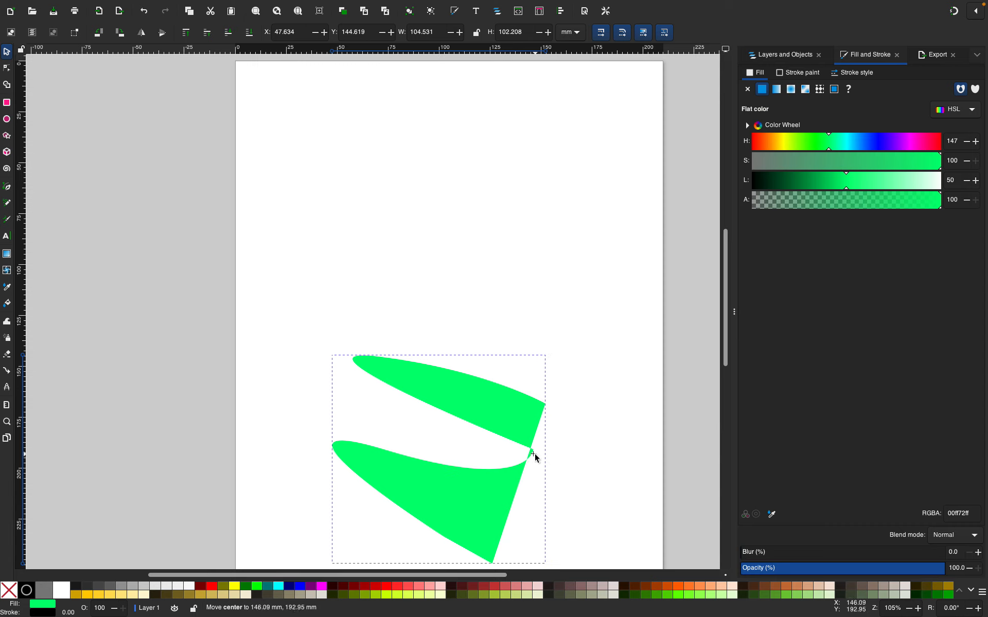
pyautogui.moveTo(535, 453); pyautogui.dragTo(533, 453)
pyautogui.moveTo(557, 361); pyautogui.dragTo(507, 291)
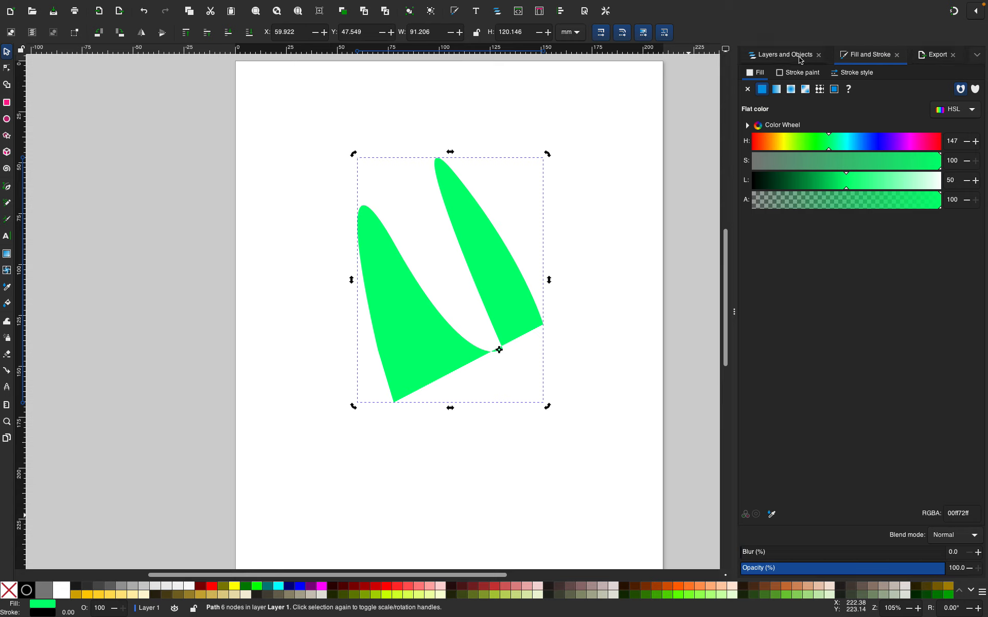
# Set the stroke paint to a bright red with hue 0, saturation 100 and lightness 51
pyautogui.click(805, 73)
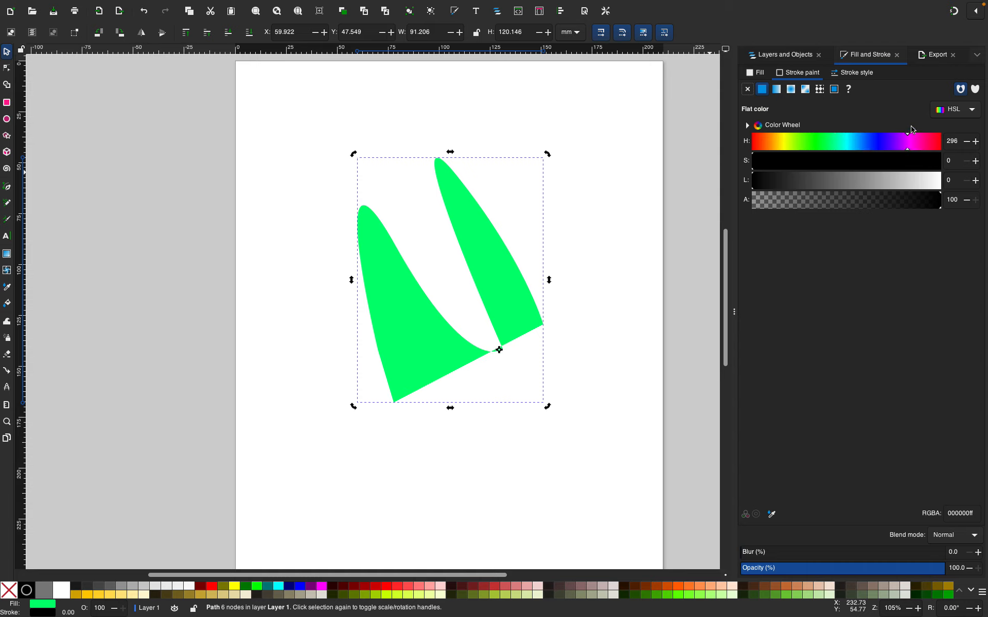
pyautogui.click(863, 141)
pyautogui.moveTo(767, 165)
pyautogui.mouseDown()
pyautogui.moveTo(984, 163)
pyautogui.moveTo(793, 169)
pyautogui.moveTo(698, 158)
pyautogui.moveTo(908, 139)
pyautogui.mouseUp()
pyautogui.moveTo(810, 165); pyautogui.dragTo(952, 171)
pyautogui.moveTo(834, 189)
pyautogui.mouseDown()
pyautogui.moveTo(939, 184)
pyautogui.moveTo(805, 177)
pyautogui.moveTo(955, 174)
pyautogui.moveTo(900, 174)
pyautogui.moveTo(951, 165)
pyautogui.moveTo(838, 191)
pyautogui.mouseUp()
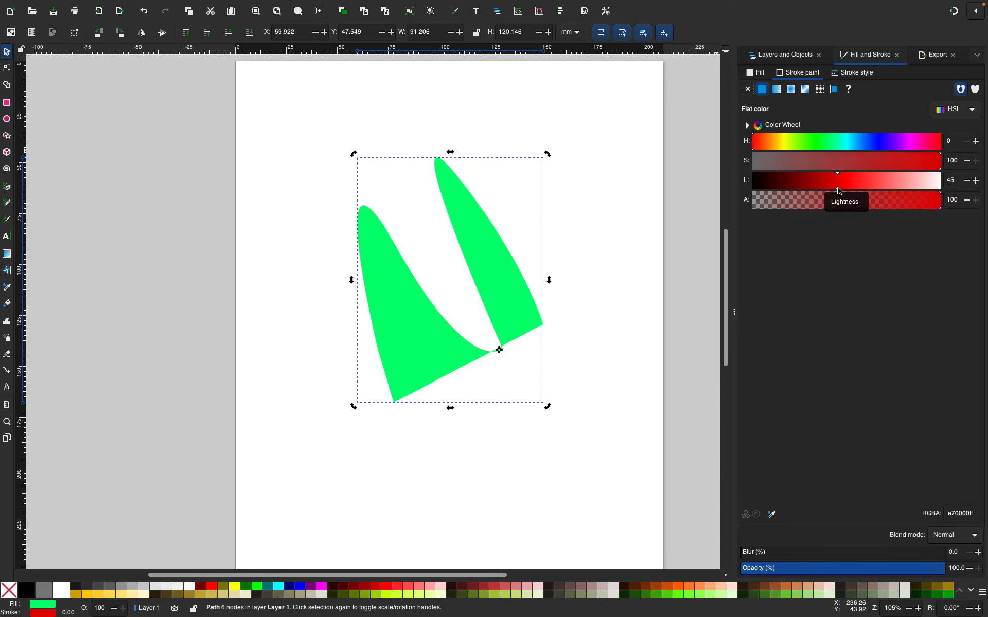
pyautogui.click(851, 182)
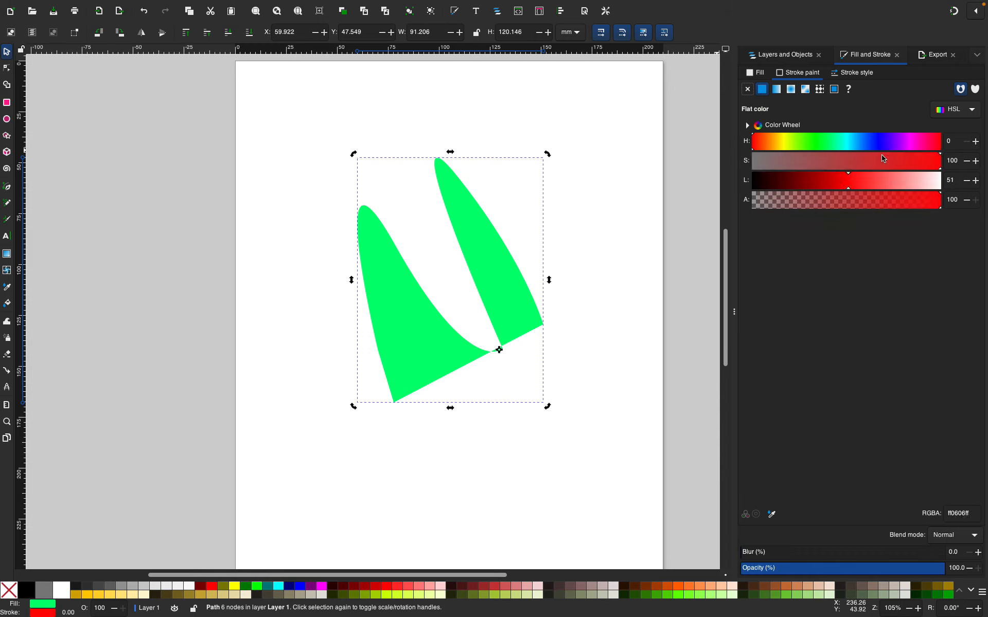
pyautogui.click(938, 160)
pyautogui.click(924, 163)
pyautogui.click(895, 161)
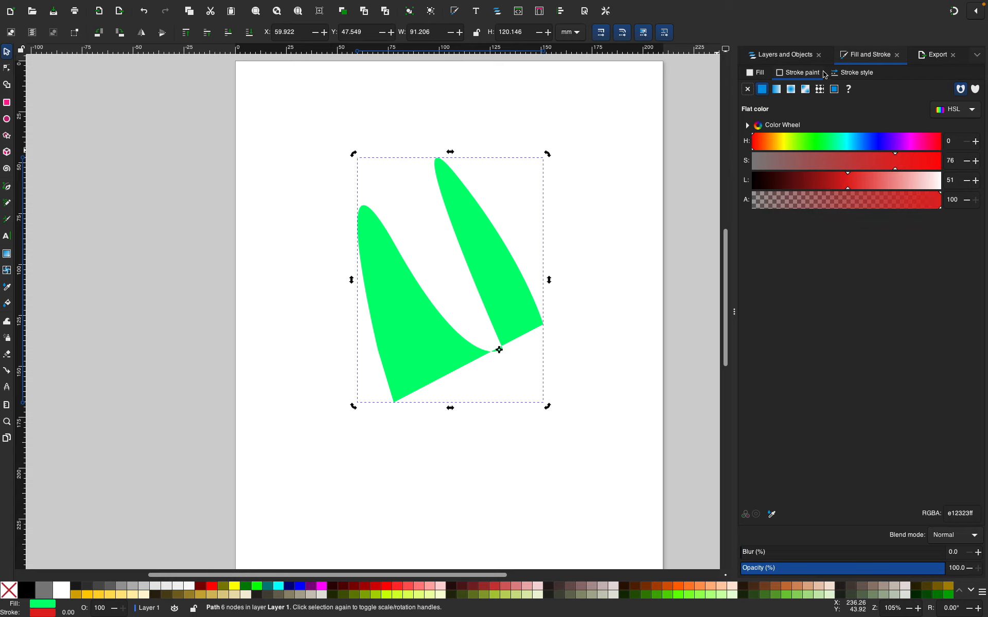
# Set the stroke width to 50 mm, then undo that change
pyautogui.click(852, 75)
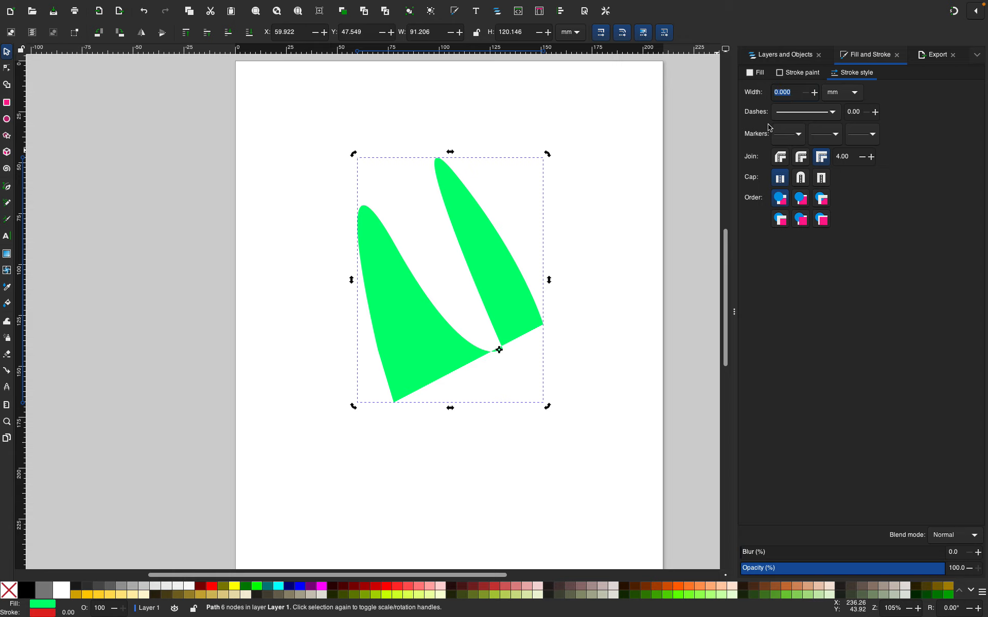
pyautogui.press('Return')
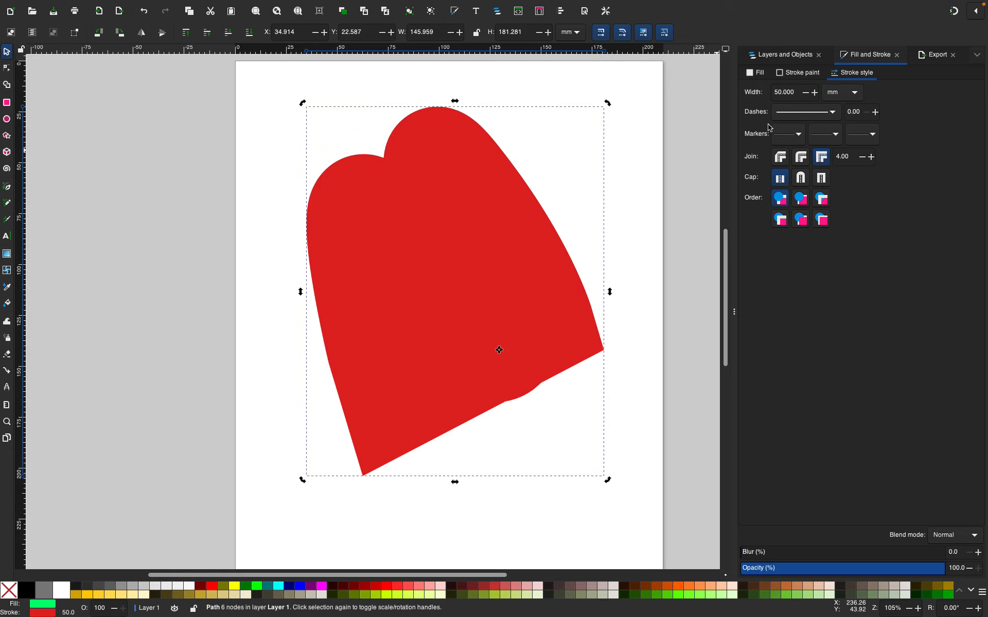
pyautogui.hotkey('ctrl', 'z')
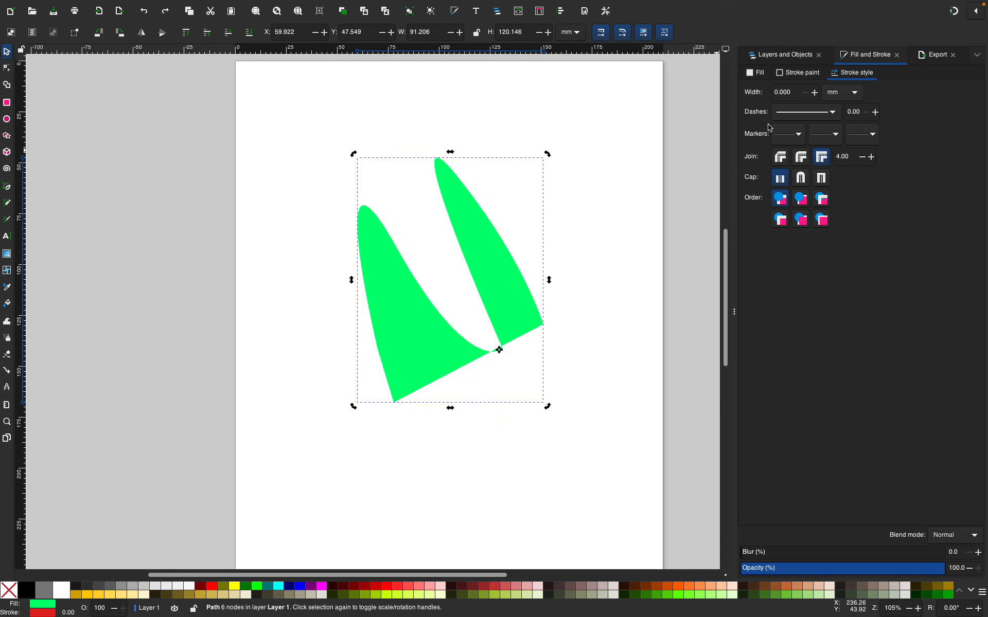
# Increase the stroke width step by step to 0.900 mm
pyautogui.click(815, 93)
pyautogui.click(815, 93)
pyautogui.click(815, 93)
pyautogui.click(814, 93)
pyautogui.click(815, 93)
pyautogui.click(815, 92)
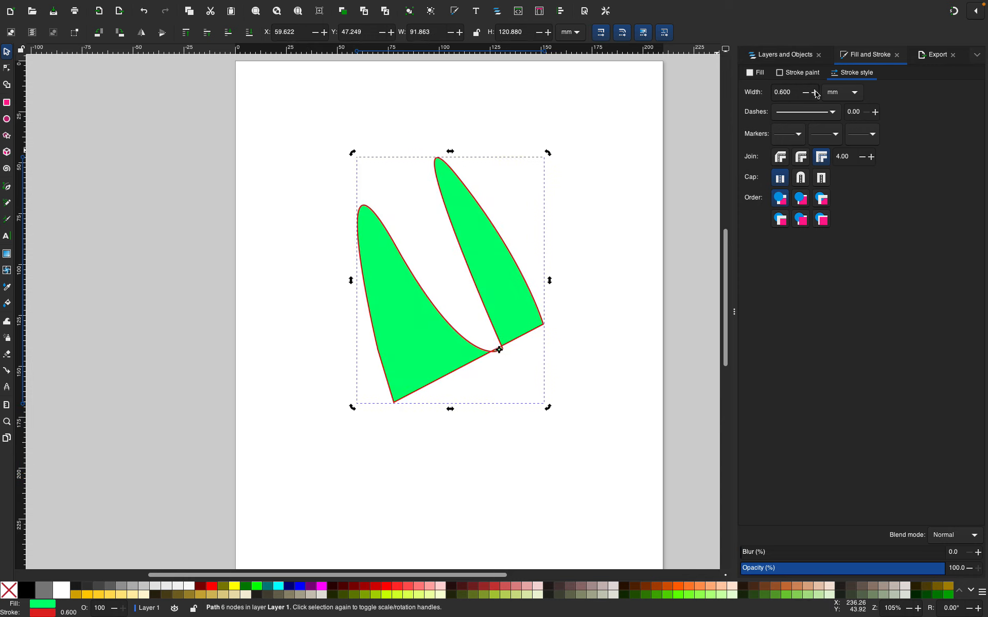
pyautogui.click(814, 93)
pyautogui.click(815, 93)
pyautogui.click(815, 92)
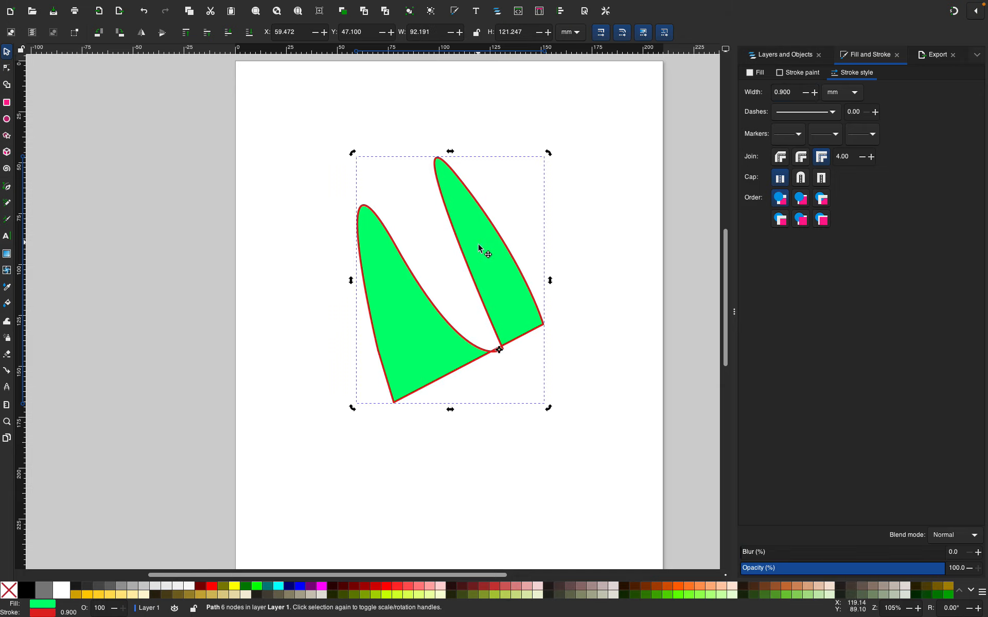
# Move the shape up toward the middle of the page
pyautogui.moveTo(480, 250)
pyautogui.mouseDown()
pyautogui.moveTo(474, 258)
pyautogui.moveTo(496, 273)
pyautogui.moveTo(483, 265)
pyautogui.mouseUp()
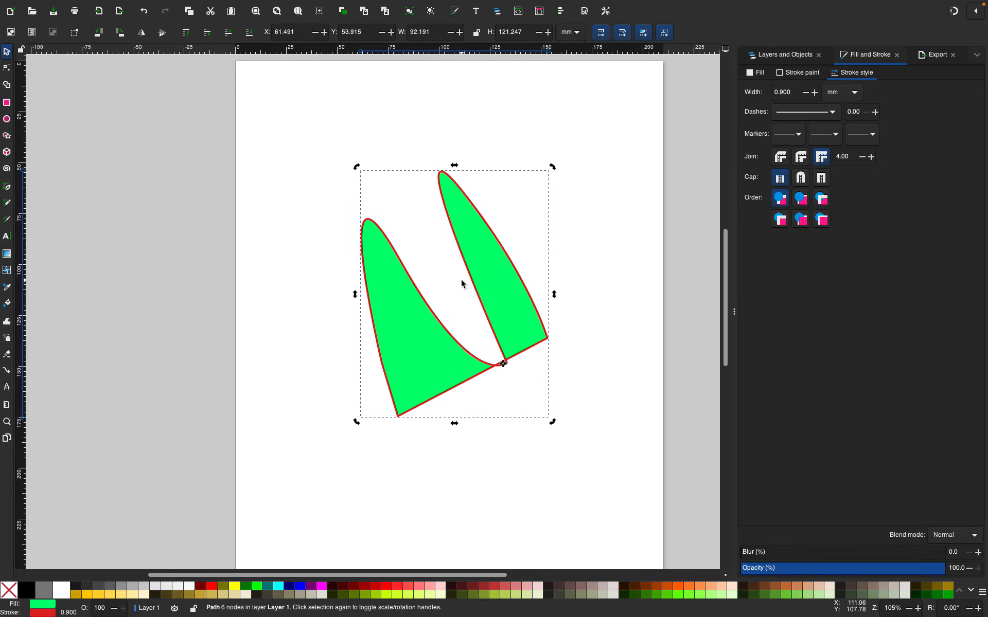
pyautogui.moveTo(504, 284); pyautogui.dragTo(515, 258)
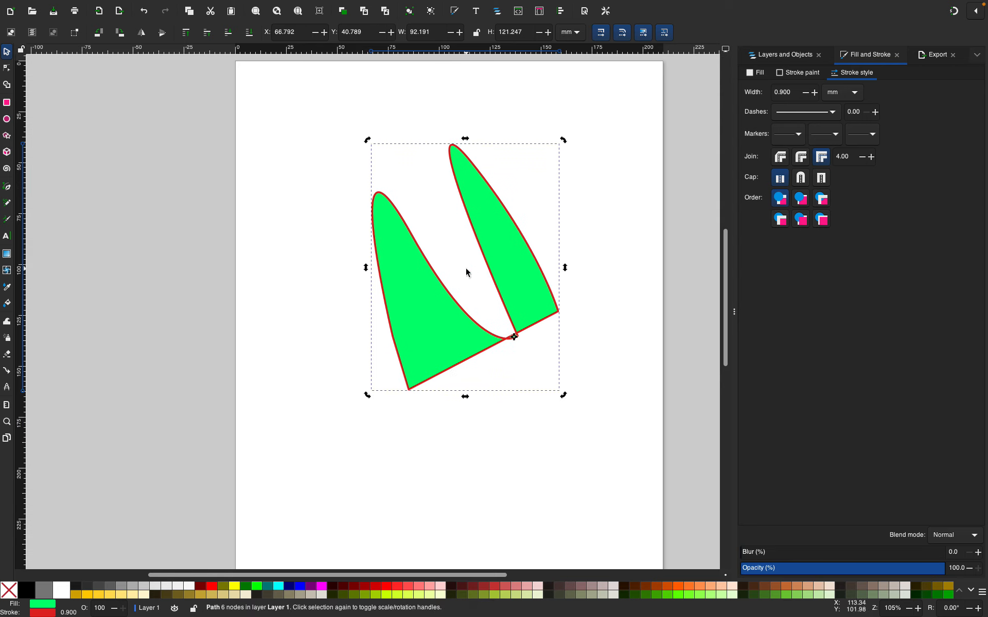
pyautogui.press('XF86AudioLowerVolume')
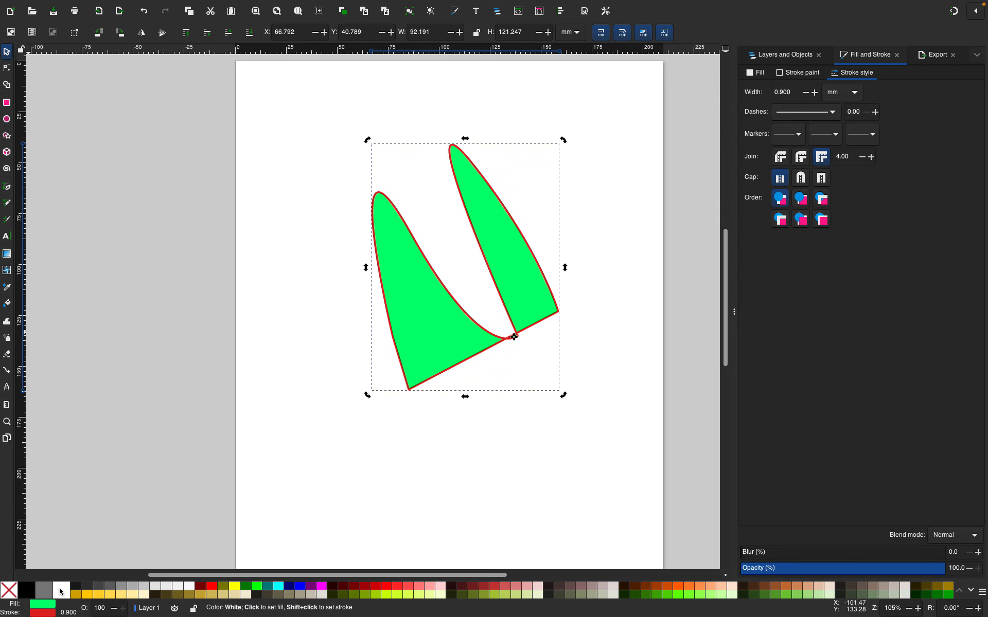
pyautogui.moveTo(473, 284); pyautogui.dragTo(412, 408)
pyautogui.click(433, 338)
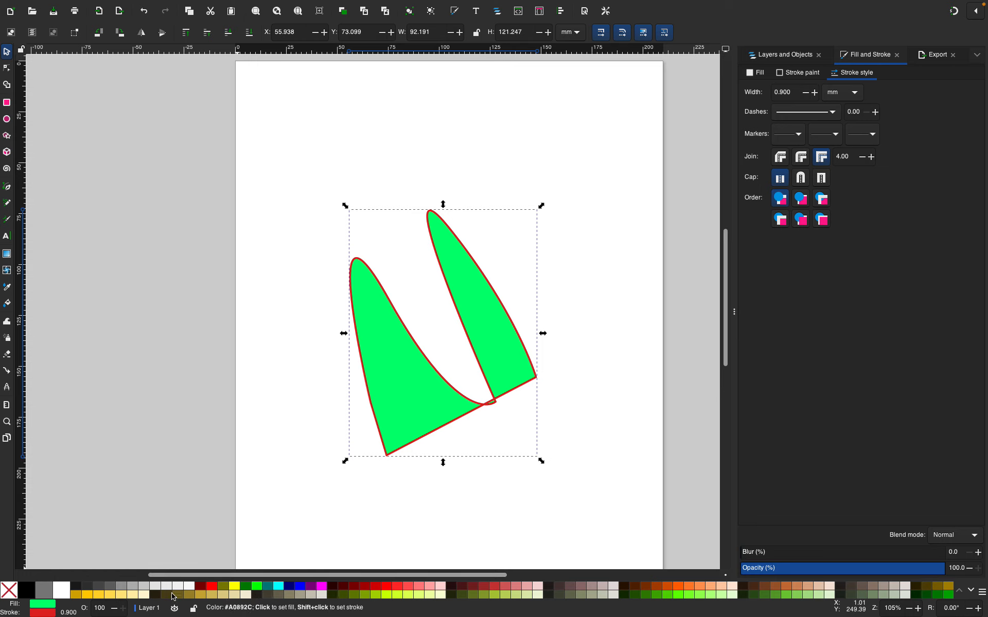
# Remove the shape's fill and, after trying several swatches, set its stroke to red
pyautogui.click(8, 592)
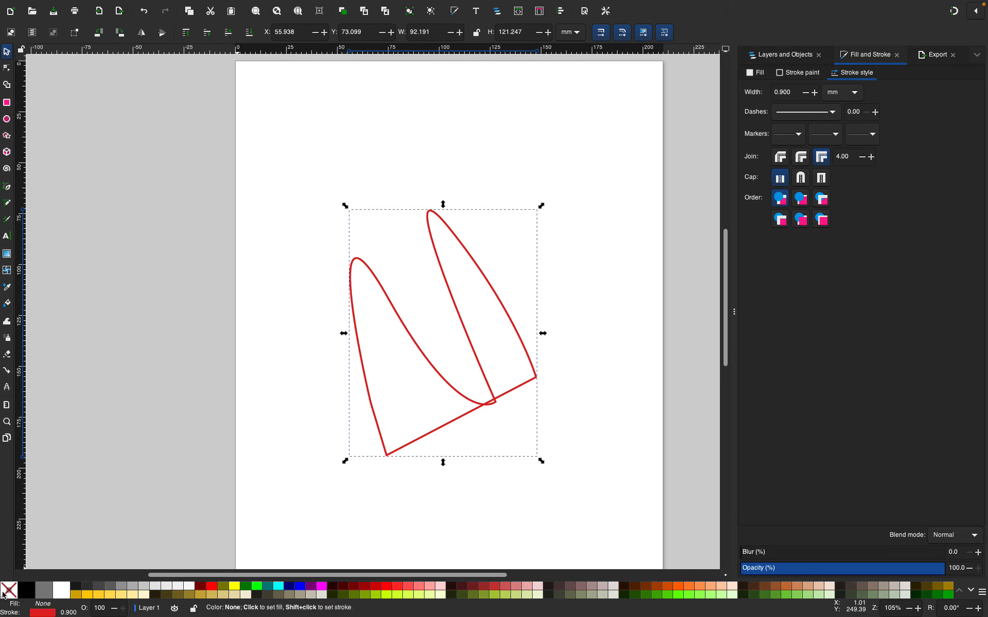
pyautogui.keyDown('shift'); pyautogui.click(3, 594); pyautogui.keyUp('shift')
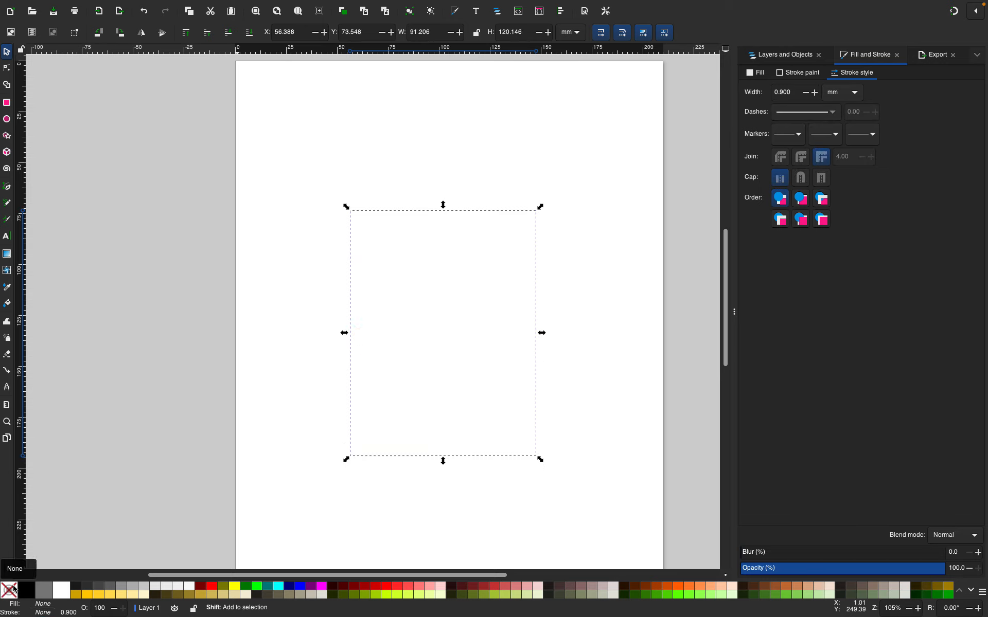
pyautogui.keyDown('shift'); pyautogui.click(394, 597); pyautogui.keyUp('shift')
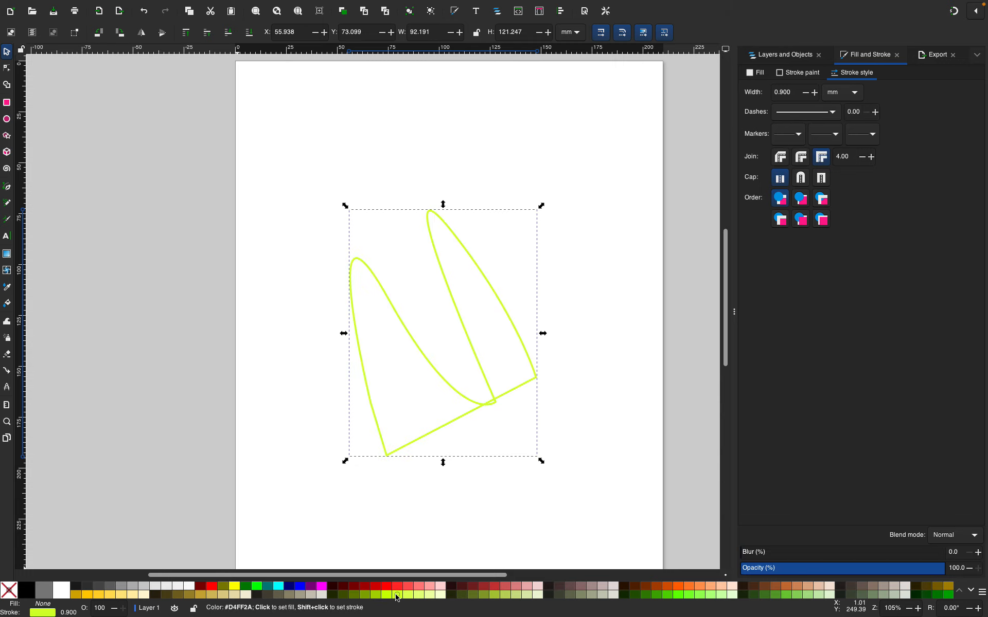
pyautogui.keyDown('shift'); pyautogui.click(689, 595); pyautogui.keyUp('shift')
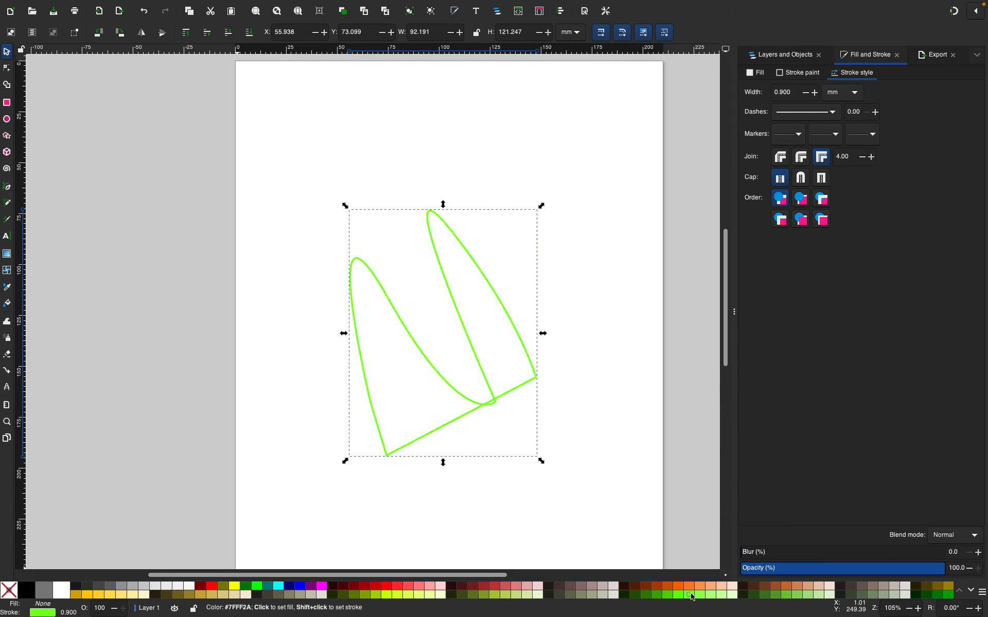
pyautogui.keyDown('shift'); pyautogui.click(894, 589); pyautogui.keyUp('shift')
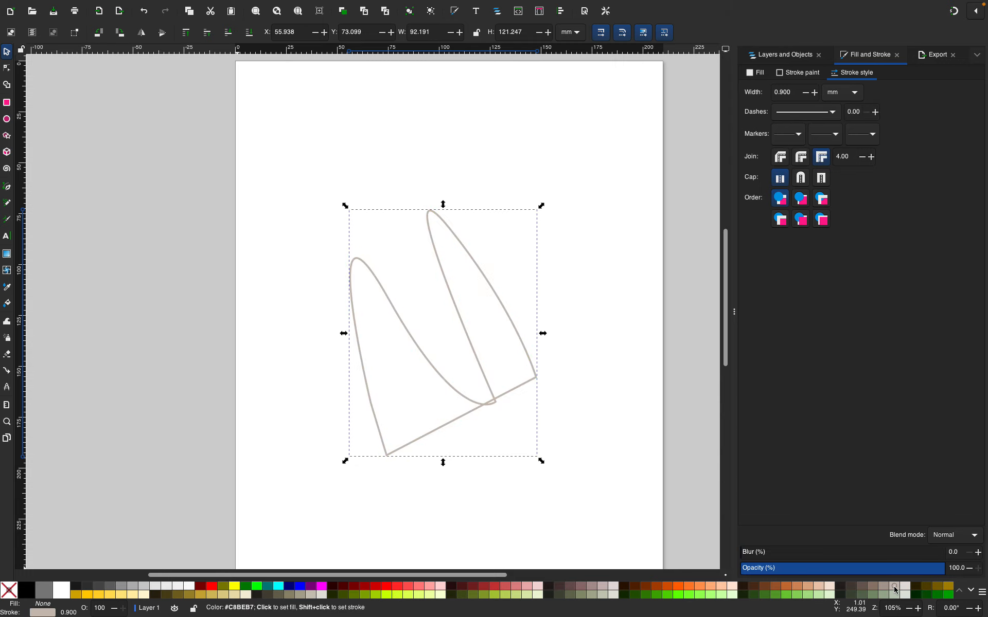
pyautogui.keyDown('shift'); pyautogui.click(348, 595); pyautogui.keyUp('shift')
pyautogui.keyDown('shift'); pyautogui.click(386, 587); pyautogui.keyUp('shift')
pyautogui.keyDown('shift'); pyautogui.click(428, 587); pyautogui.keyUp('shift')
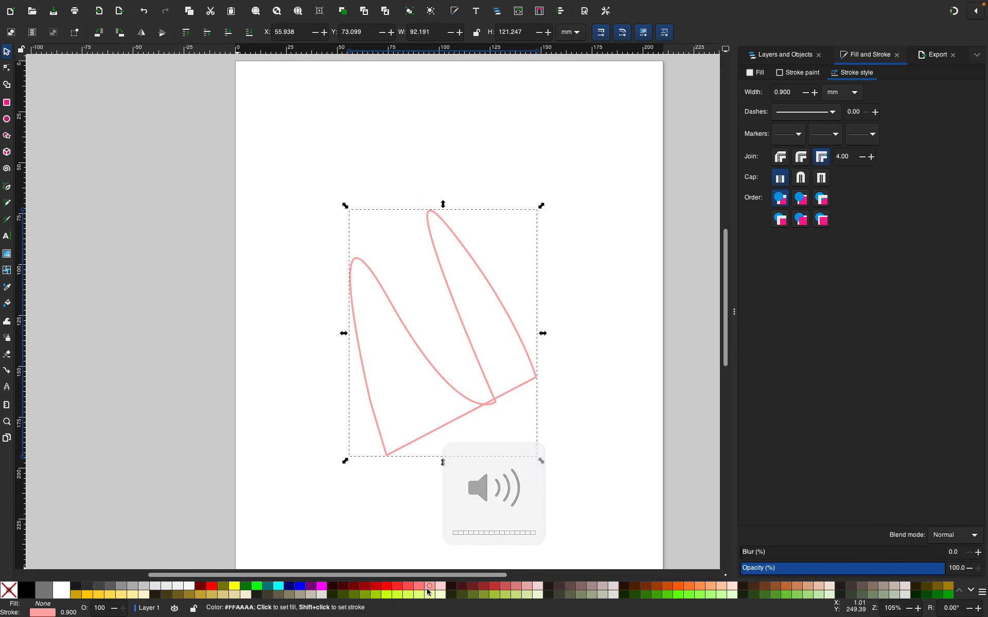
pyautogui.keyDown('shift'); pyautogui.click(397, 589); pyautogui.keyUp('shift')
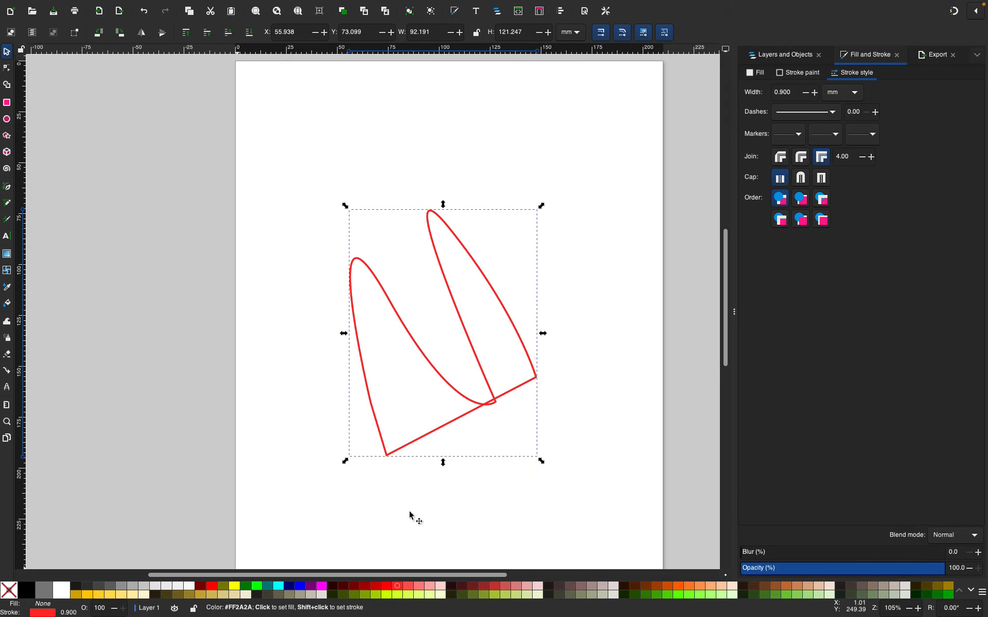
# Switch to node editing and pull the lower-left node up and outward
pyautogui.click(8, 70)
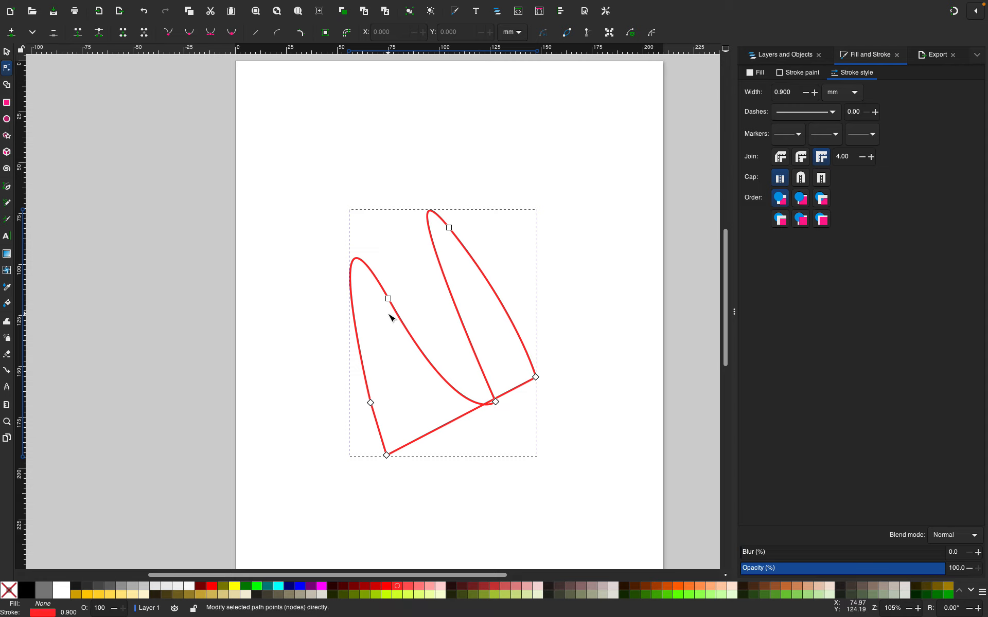
pyautogui.moveTo(369, 408); pyautogui.dragTo(348, 370)
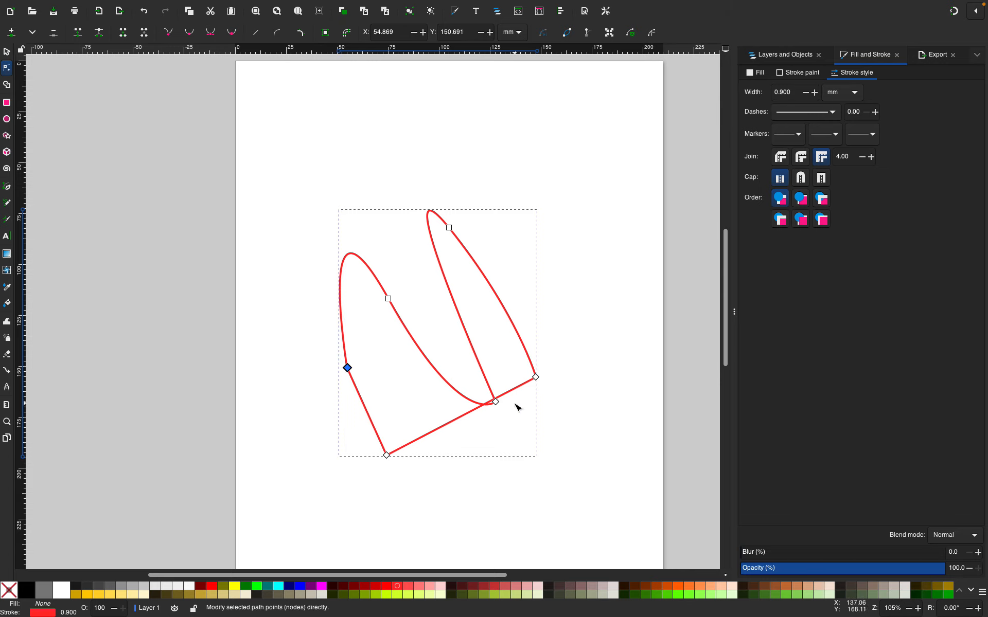
# Delete the inner lower node and reshape the resulting curve slightly downward
pyautogui.moveTo(495, 402); pyautogui.dragTo(469, 364)
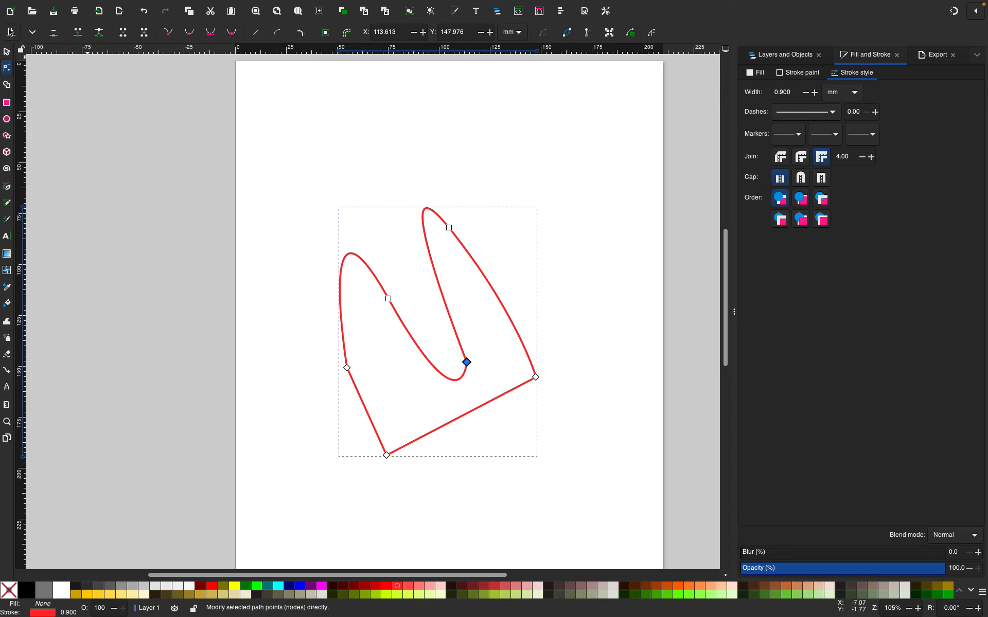
pyautogui.click(53, 32)
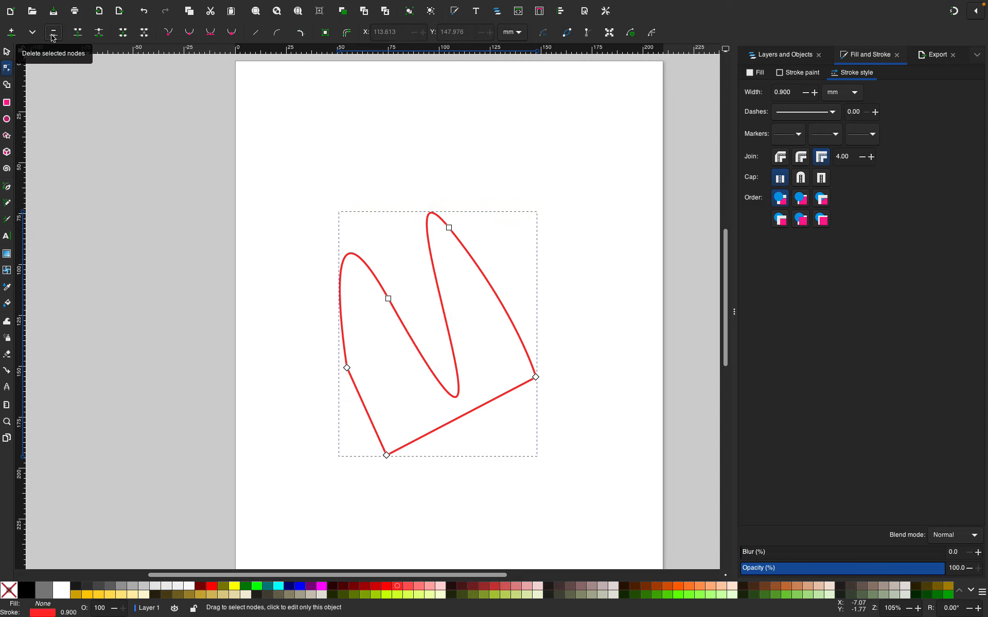
pyautogui.moveTo(456, 397)
pyautogui.mouseDown()
pyautogui.moveTo(456, 379)
pyautogui.moveTo(421, 355)
pyautogui.moveTo(456, 417)
pyautogui.moveTo(455, 405)
pyautogui.mouseUp()
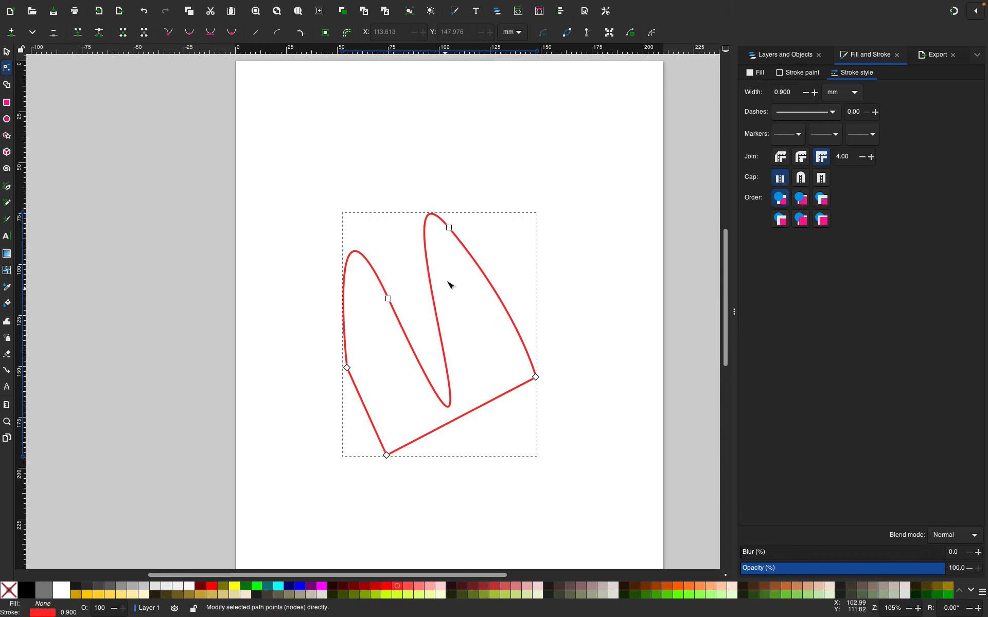
# Delete the lower-right node and bend the bottom-right curve outward and down
pyautogui.click(536, 378)
pyautogui.click(52, 35)
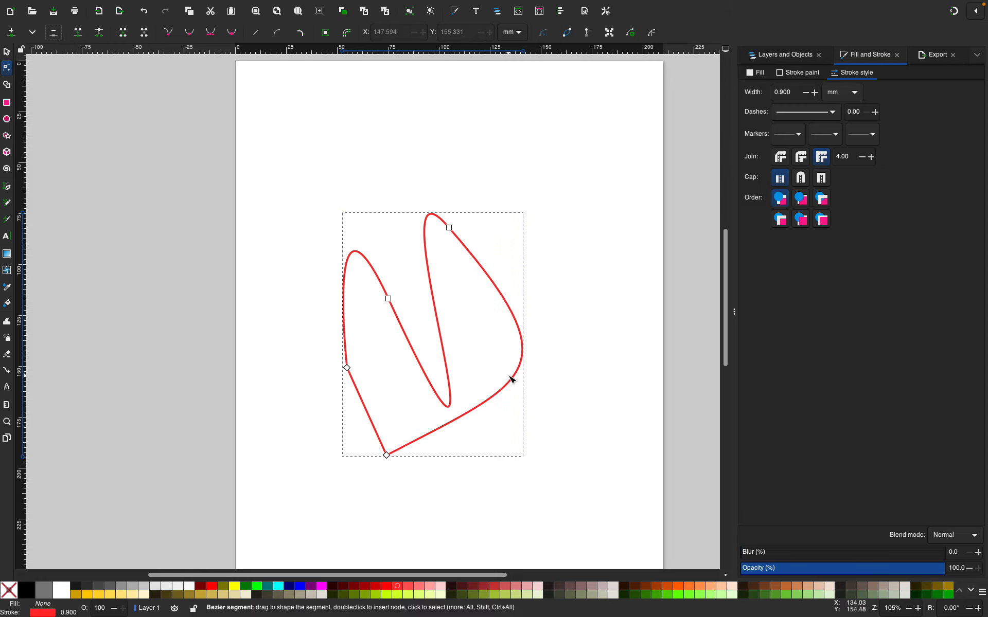
pyautogui.moveTo(516, 388); pyautogui.dragTo(519, 421)
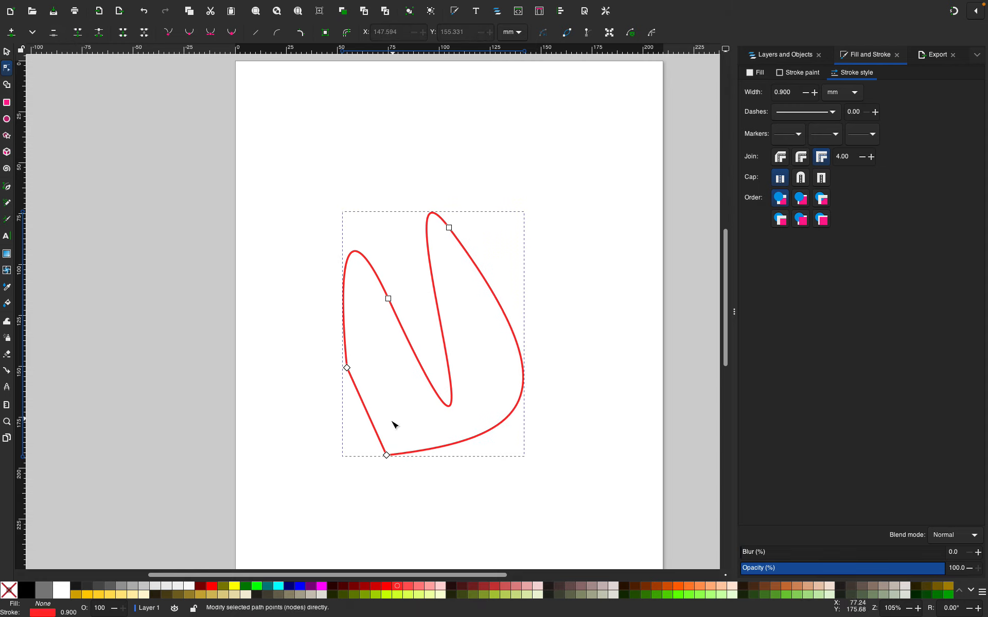
pyautogui.click(347, 368)
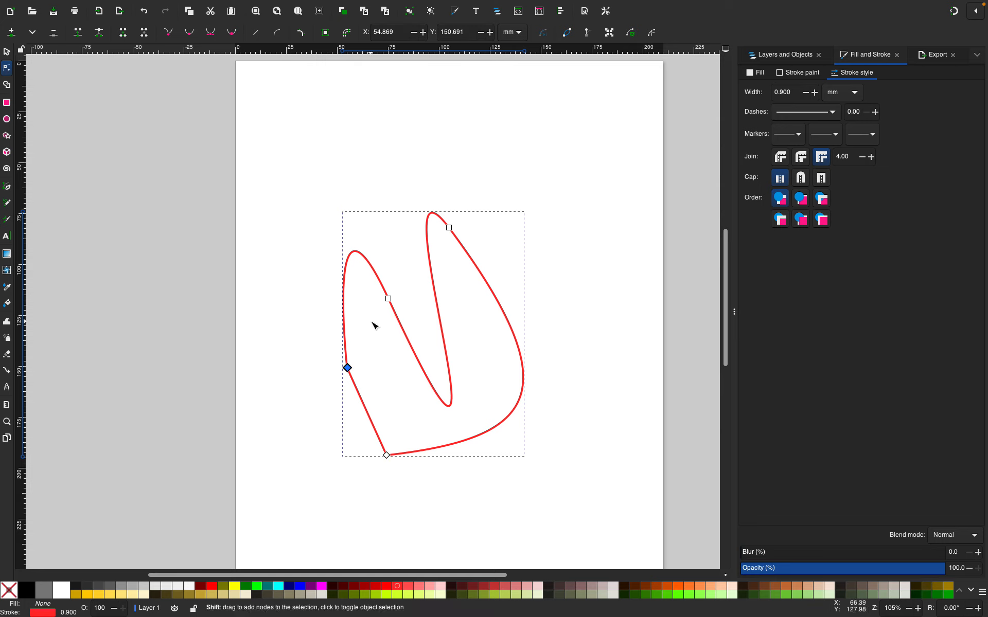
# Straighten the segment between the two left nodes and drag the middle nodes outward into a rounded triangular outline
pyautogui.keyDown('shift'); pyautogui.click(388, 299); pyautogui.keyUp('shift')
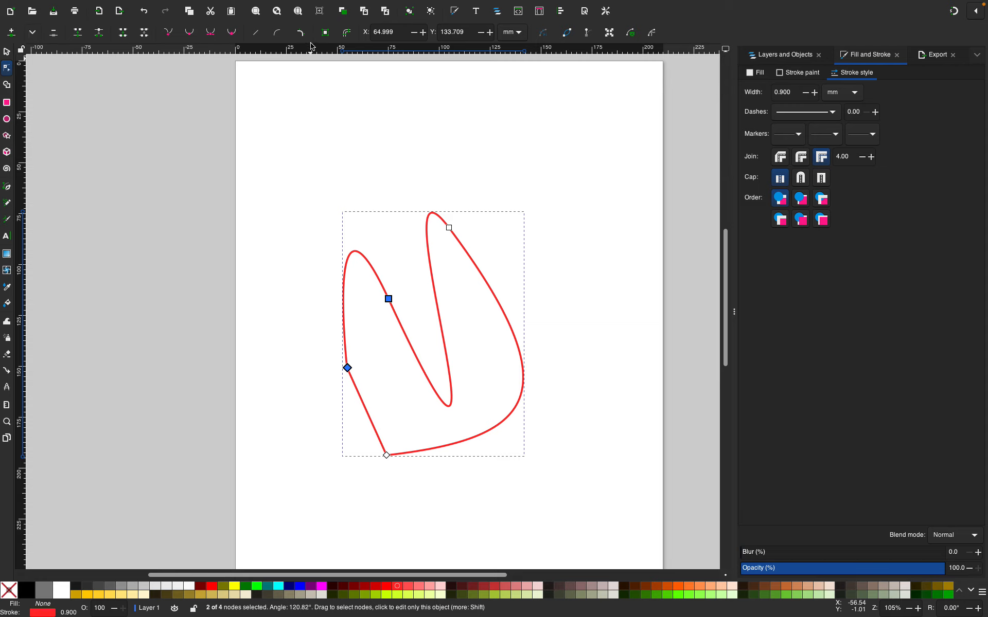
pyautogui.click(252, 33)
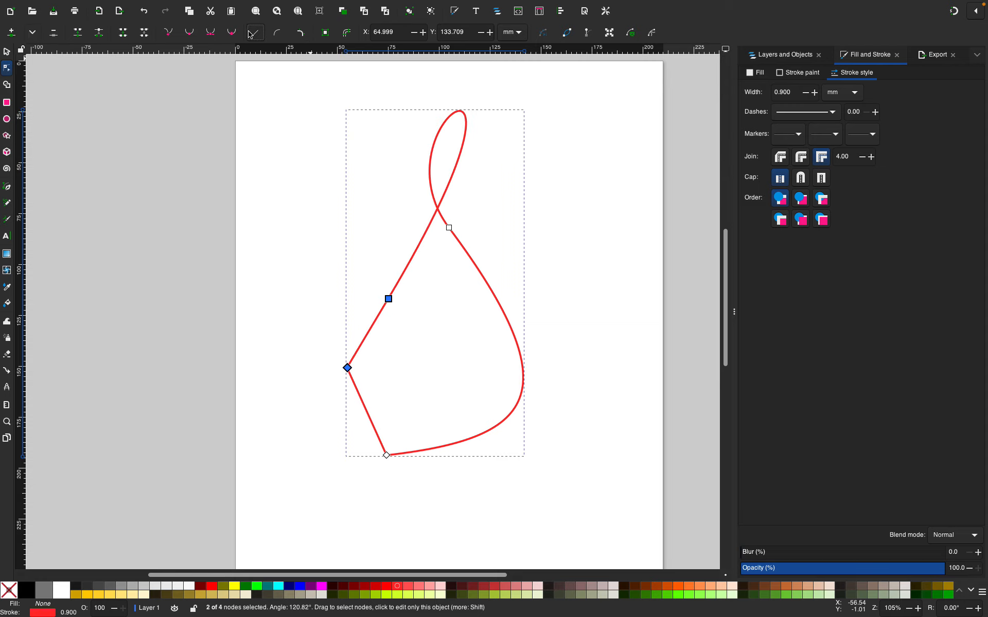
pyautogui.moveTo(389, 298); pyautogui.dragTo(318, 293)
pyautogui.moveTo(450, 228); pyautogui.dragTo(595, 283)
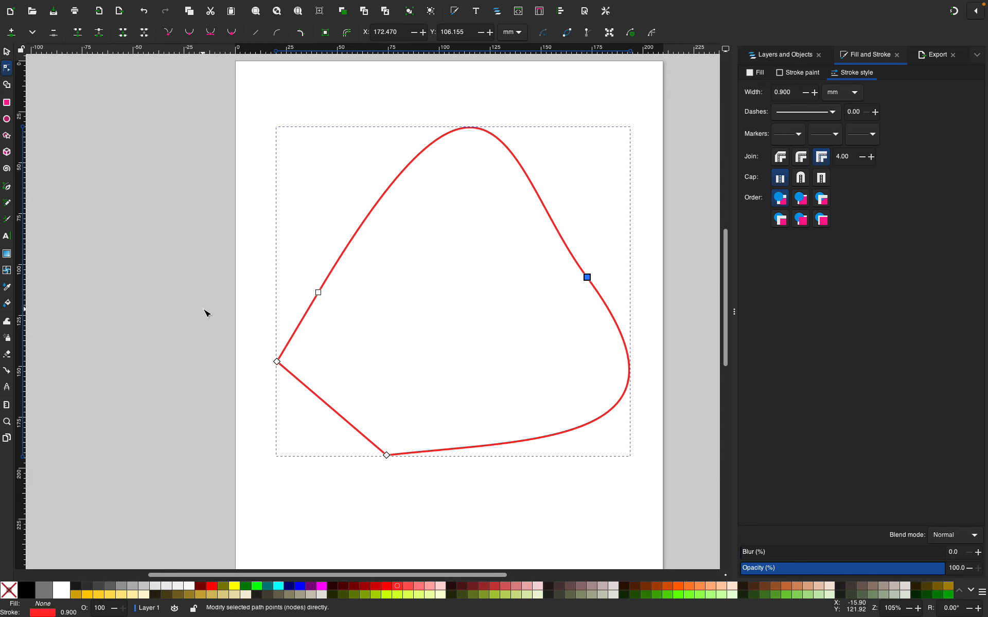
# Insert new nodes on the upper-left and upper-right curves of the shape
pyautogui.click(11, 32)
pyautogui.click(393, 193)
pyautogui.click(8, 31)
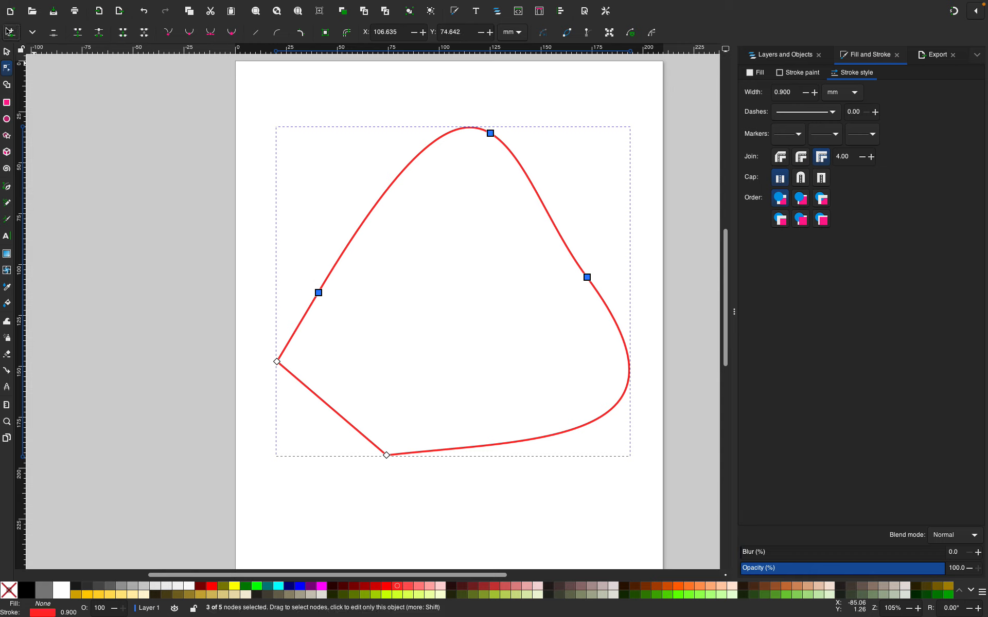
pyautogui.click(354, 244)
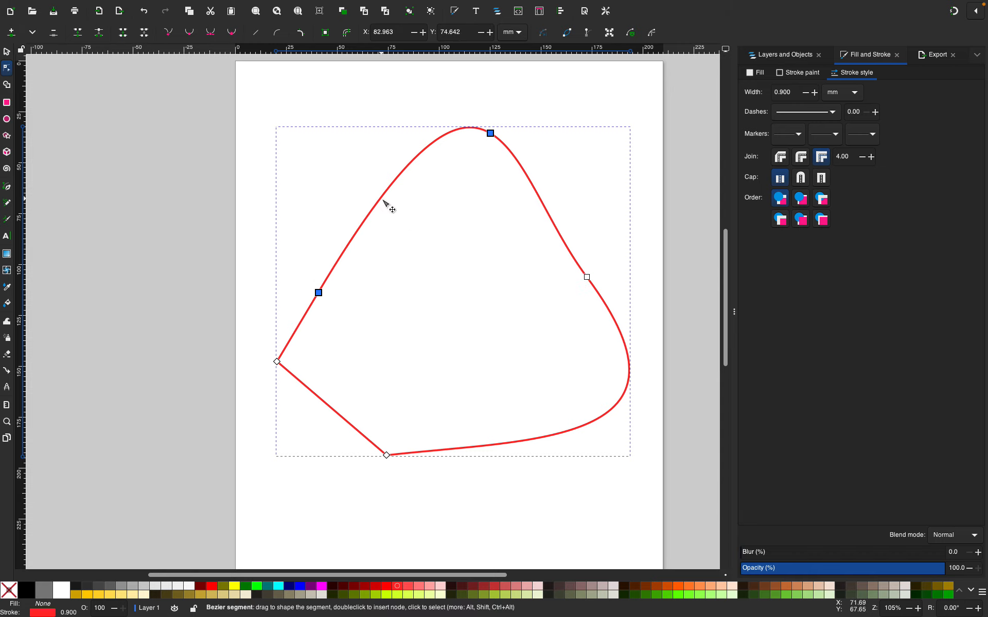
pyautogui.click(11, 32)
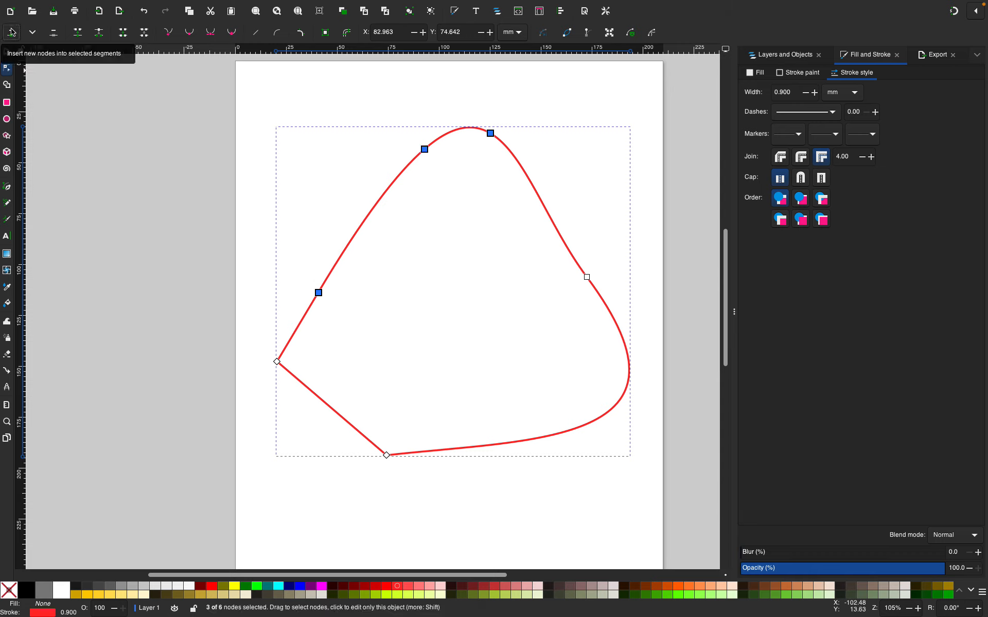
pyautogui.click(551, 217)
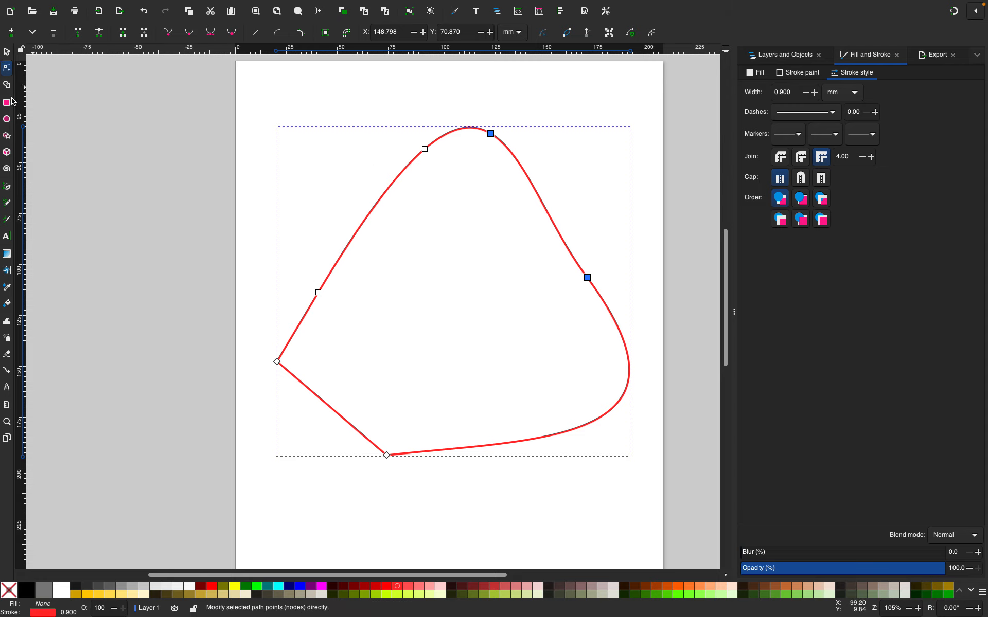
pyautogui.click(11, 33)
# Reshape the upper-right side, then make the segment between the top and right nodes a straight line
pyautogui.moveTo(536, 193); pyautogui.dragTo(565, 196)
pyautogui.click(632, 267)
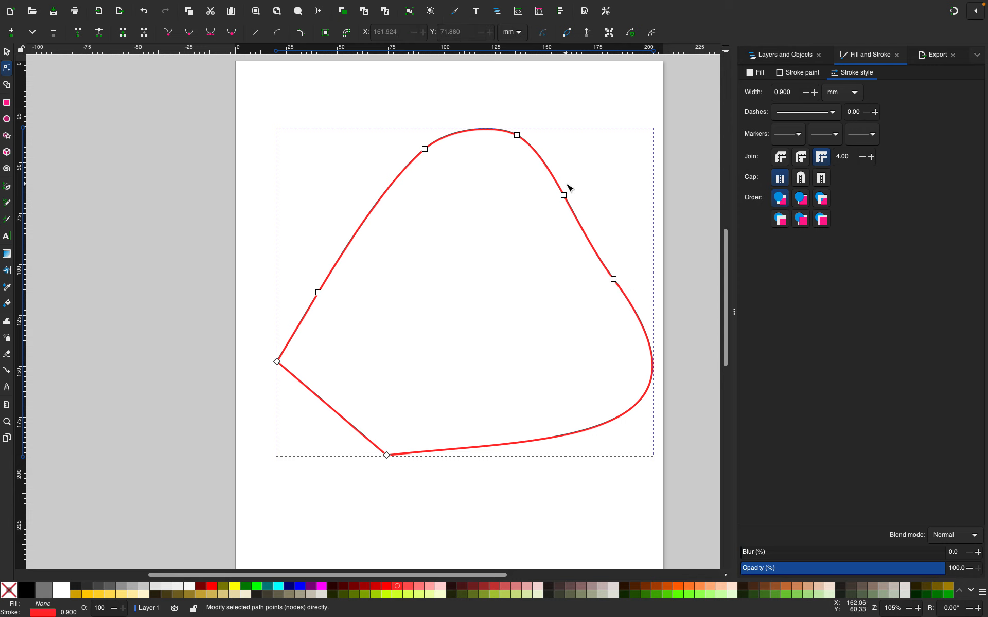
pyautogui.moveTo(564, 195); pyautogui.dragTo(520, 245)
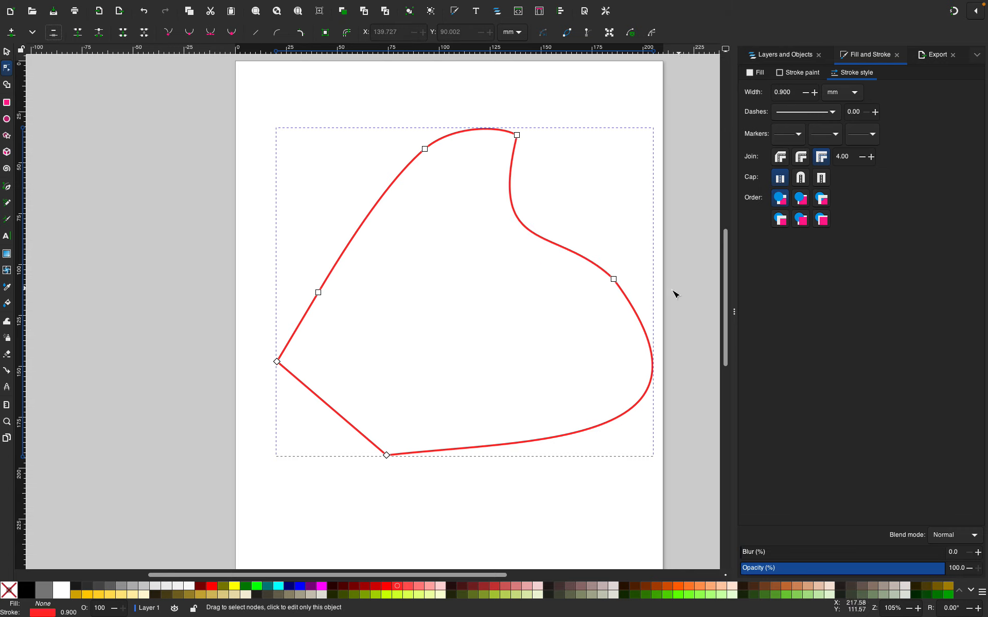
pyautogui.click(614, 279)
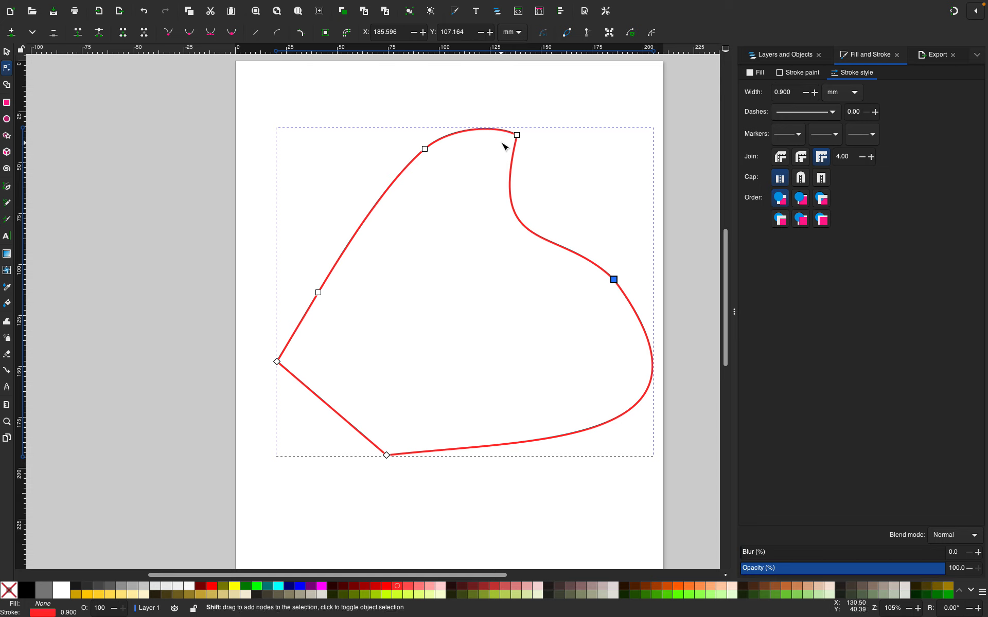
pyautogui.keyDown('shift'); pyautogui.click(517, 135); pyautogui.keyUp('shift')
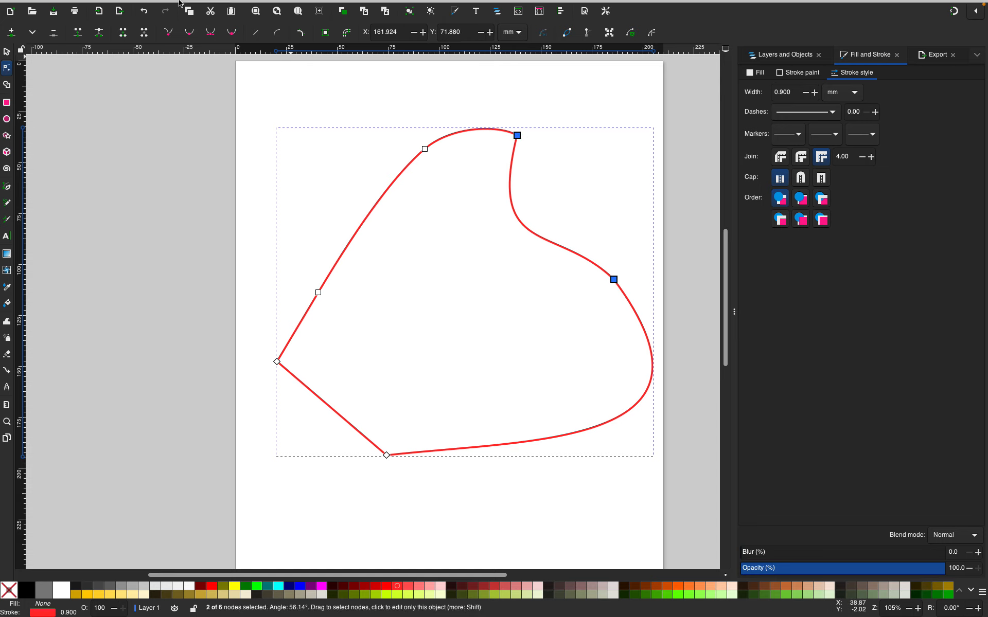
pyautogui.click(255, 32)
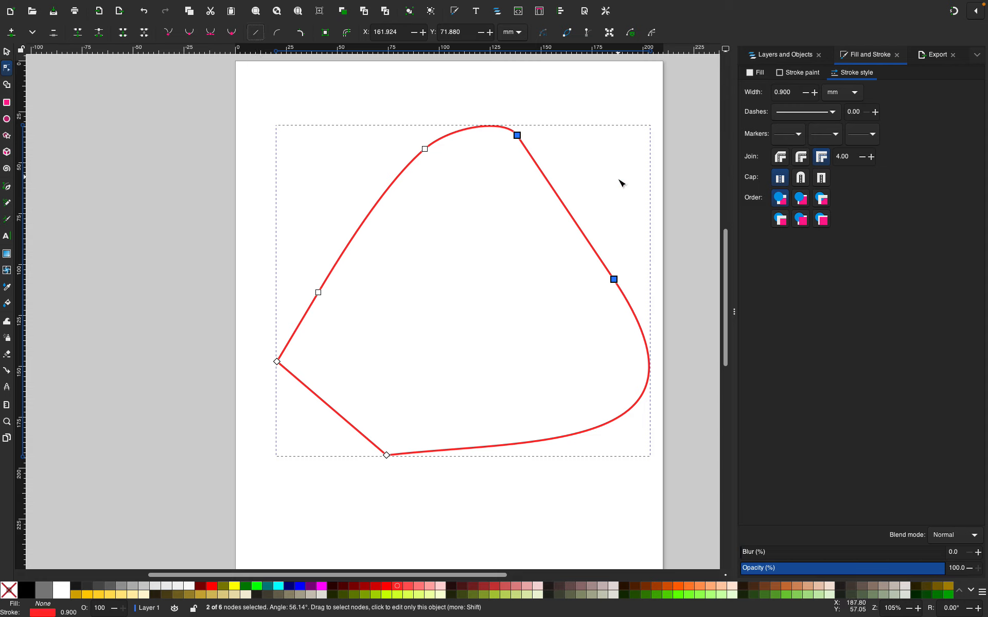
# Break the path at the two upper-left nodes and drag a loose end away, then undo both actions
pyautogui.click(598, 122)
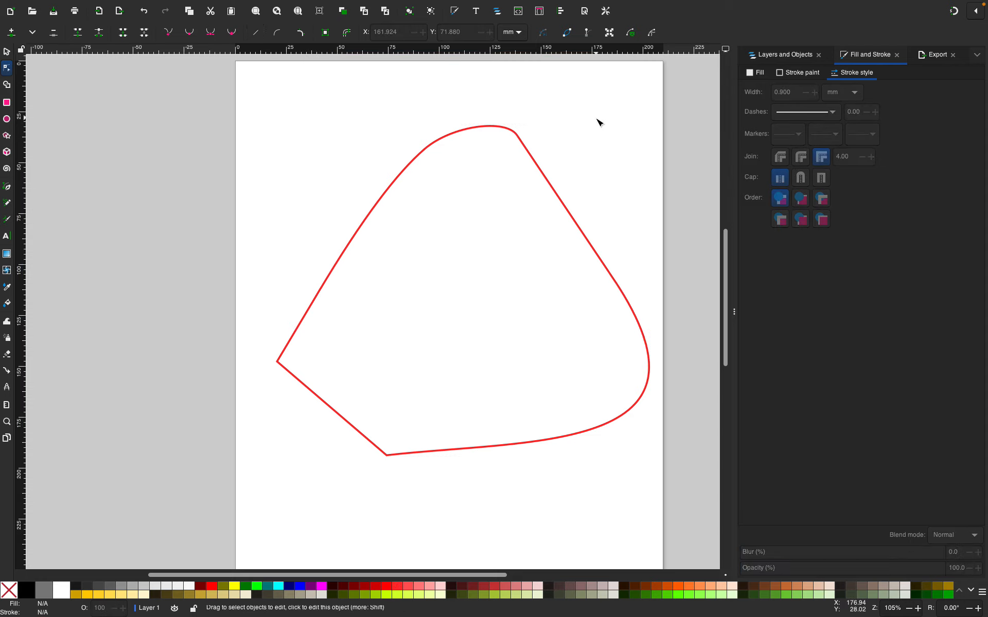
pyautogui.press('XF86AudioRaiseVolume')
pyautogui.click(374, 210)
pyautogui.click(380, 213)
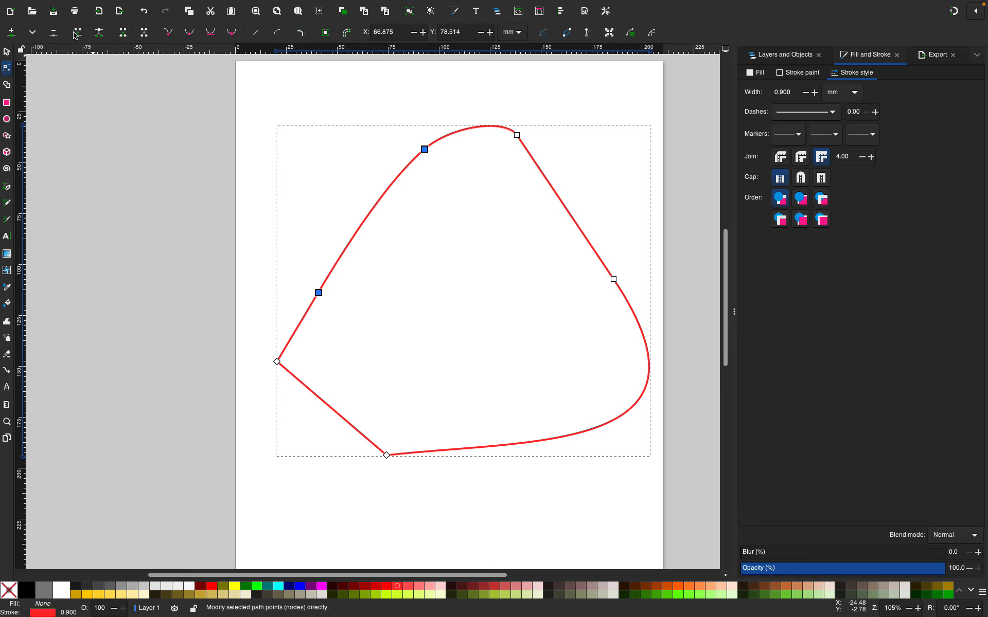
pyautogui.click(98, 33)
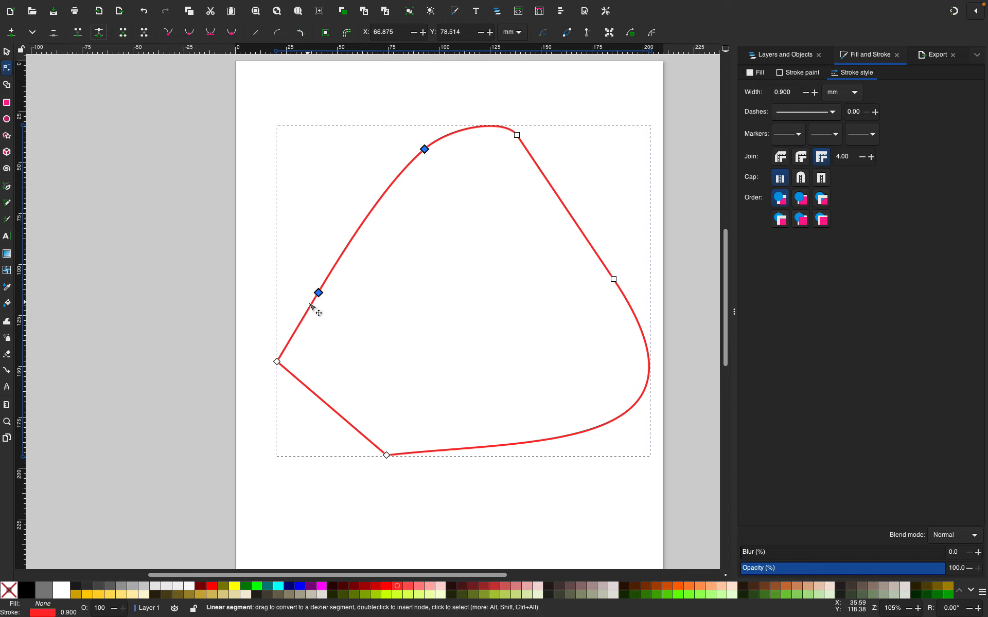
pyautogui.moveTo(319, 294); pyautogui.dragTo(344, 317)
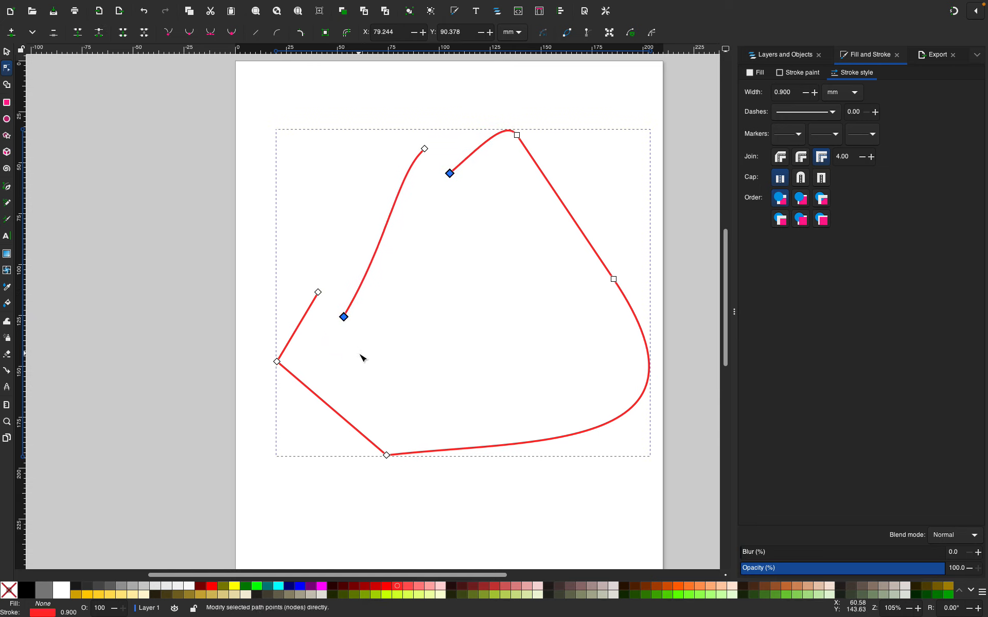
pyautogui.hotkey('ctrl', 'z')
pyautogui.hotkey('ctrl', 'z')
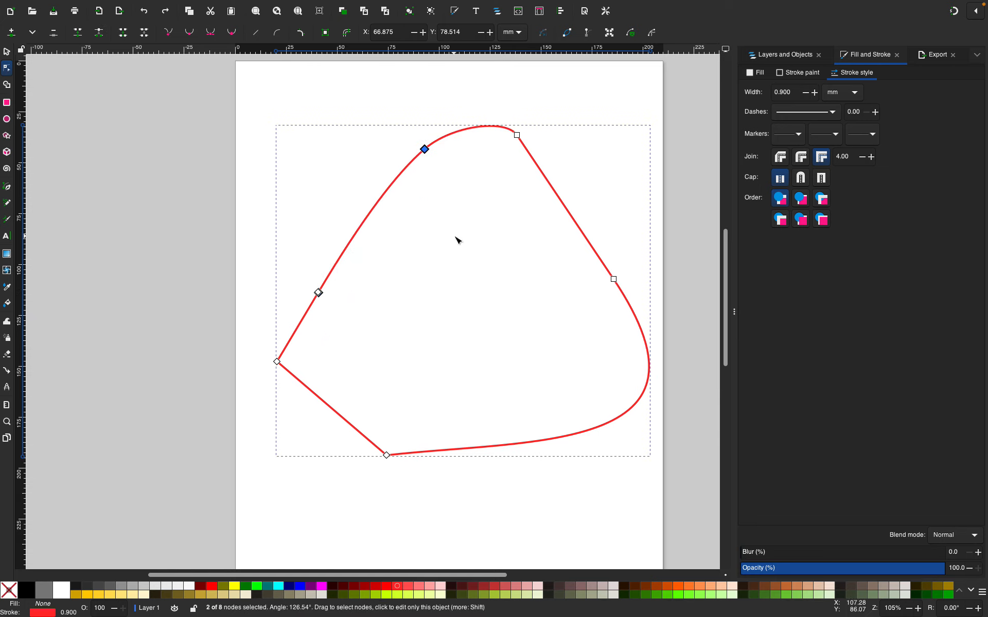
# Break the path at both upper-left nodes and pull the separated ends apart
pyautogui.press('Escape')
pyautogui.click(424, 149)
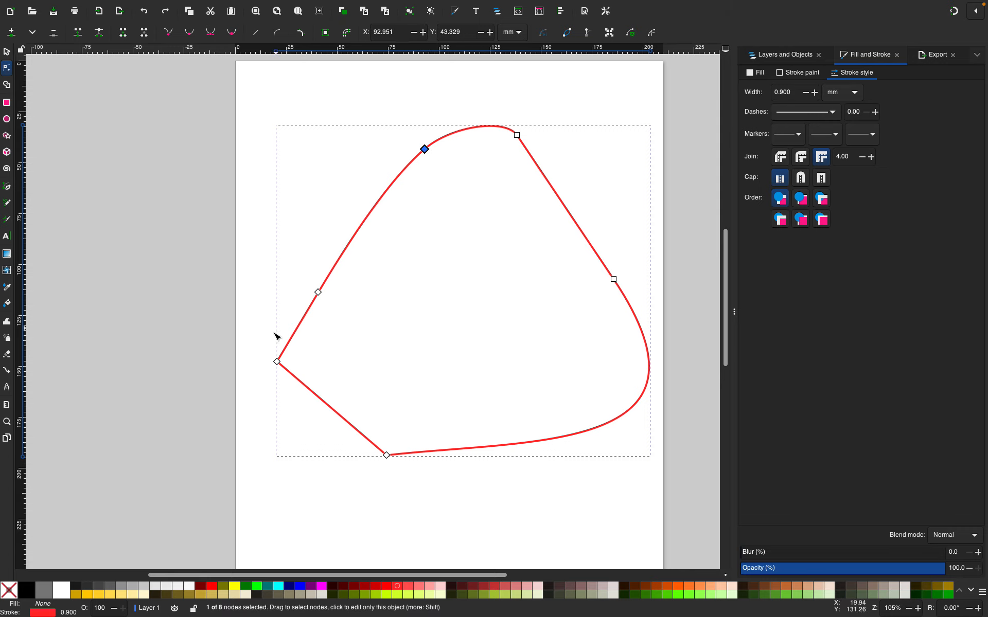
pyautogui.click(319, 293)
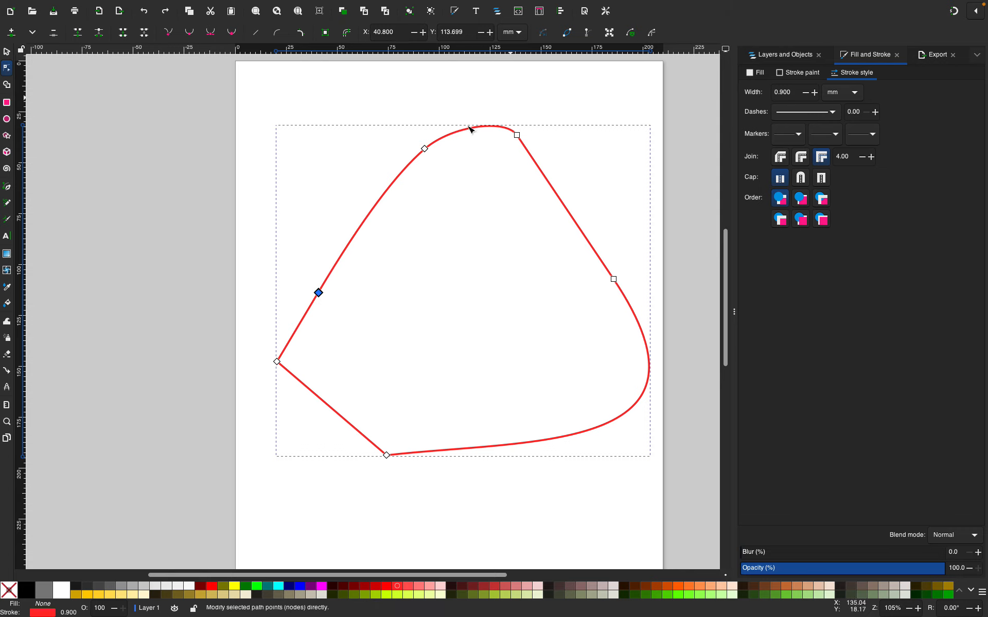
pyautogui.keyDown('shift'); pyautogui.click(424, 150); pyautogui.keyUp('shift')
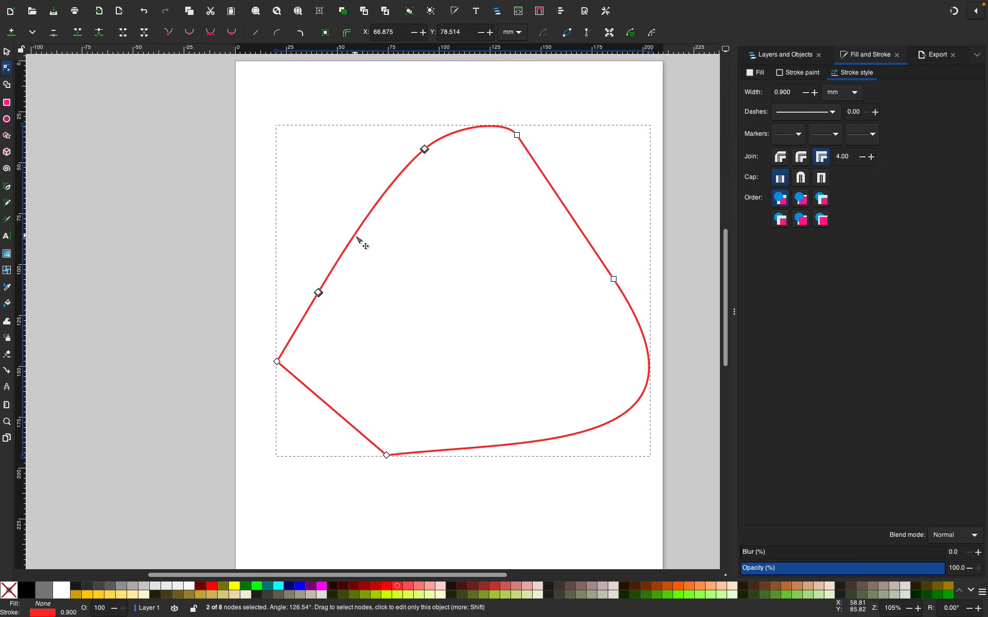
pyautogui.moveTo(319, 292); pyautogui.dragTo(338, 334)
pyautogui.moveTo(319, 292); pyautogui.dragTo(444, 265)
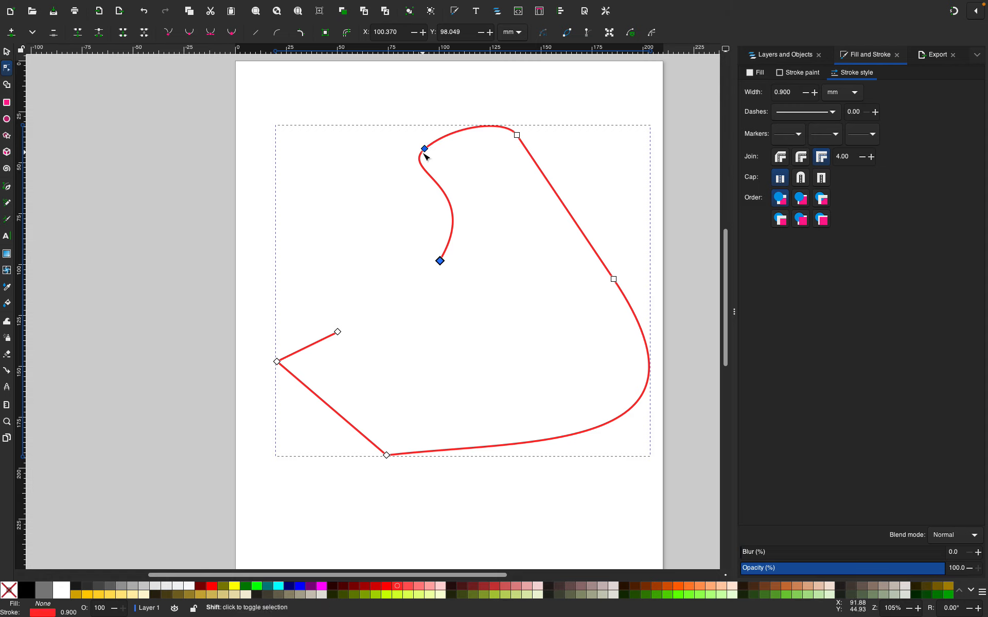
# Drag the top curve's loose end and the inner stroke's end up and to the left together
pyautogui.keyDown('shift'); pyautogui.click(425, 149); pyautogui.keyUp('shift')
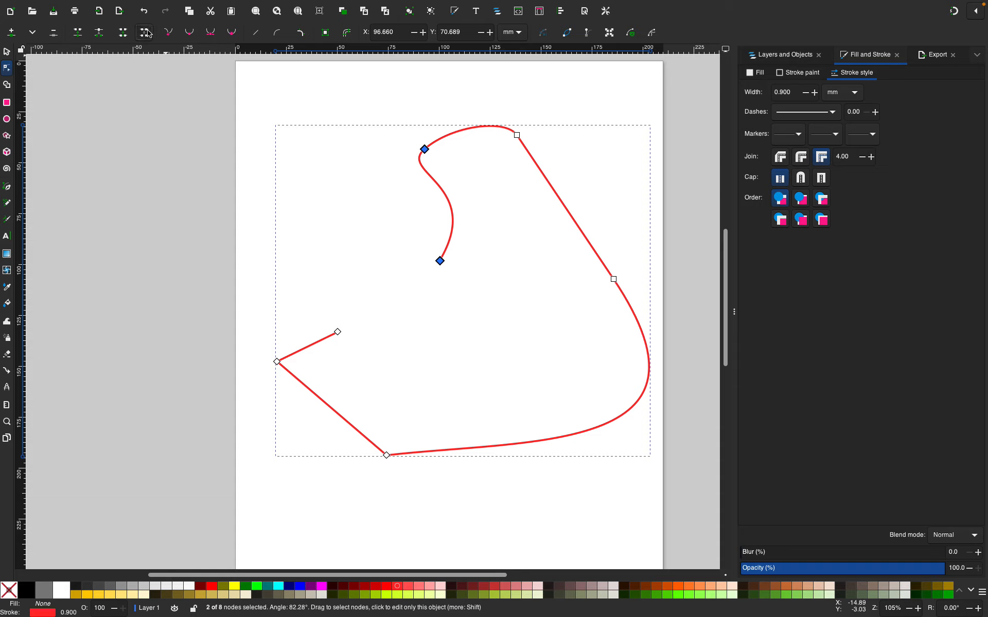
pyautogui.moveTo(436, 264); pyautogui.dragTo(374, 205)
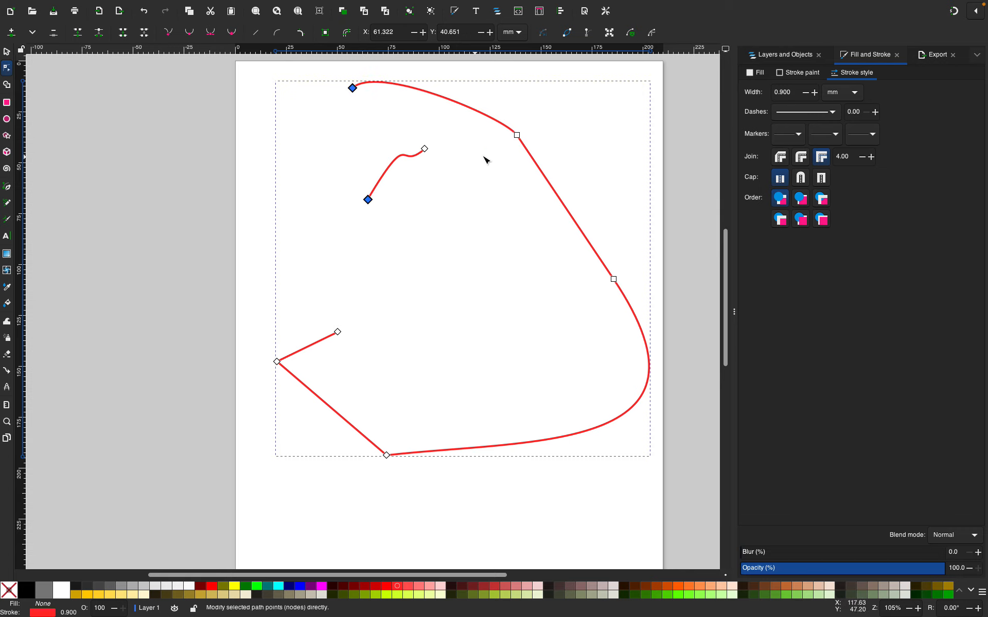
# Bend the upper-right curve outward into a wavy bulge
pyautogui.click(517, 135)
pyautogui.keyDown('shift'); pyautogui.click(353, 88); pyautogui.keyUp('shift')
pyautogui.click(101, 33)
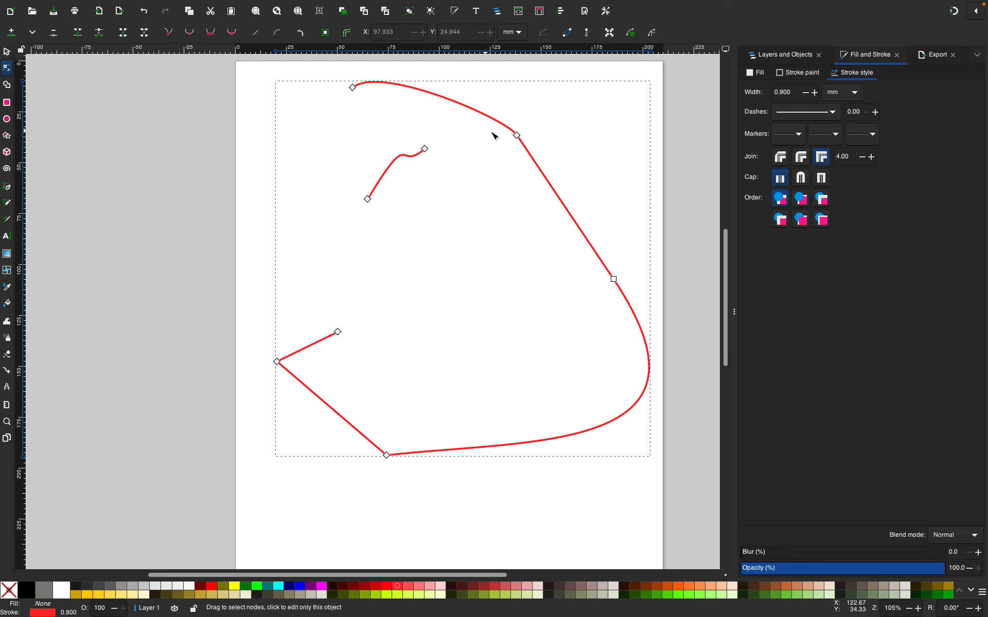
pyautogui.click(517, 135)
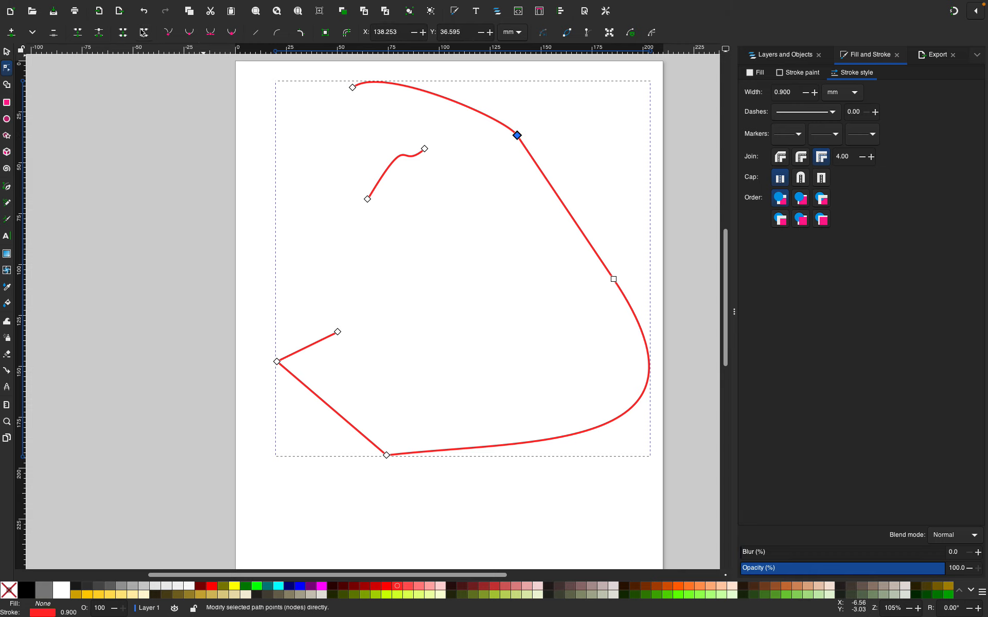
pyautogui.keyDown('shift'); pyautogui.click(352, 88); pyautogui.keyUp('shift')
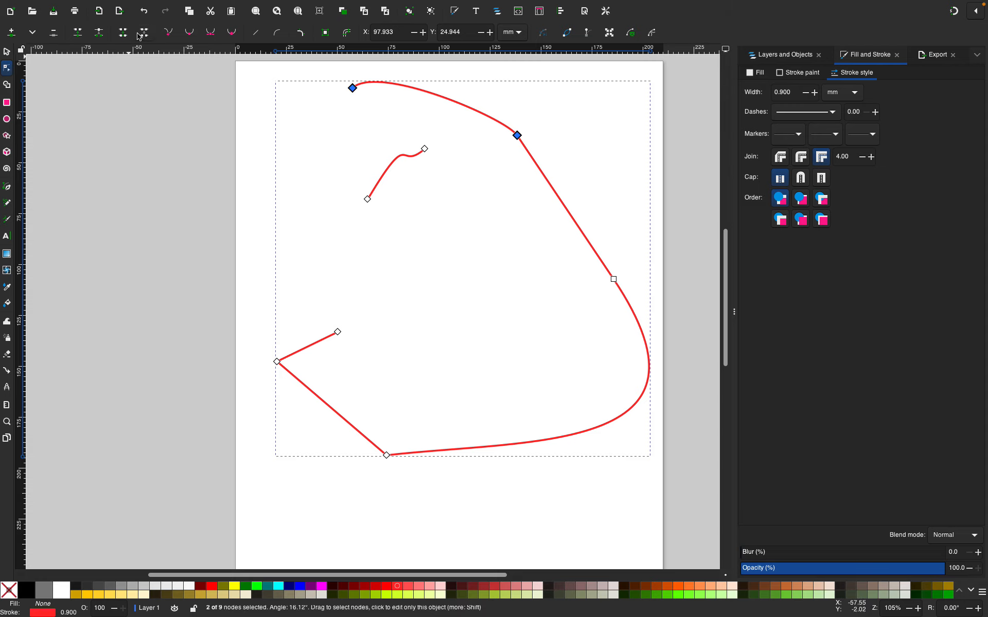
pyautogui.click(385, 113)
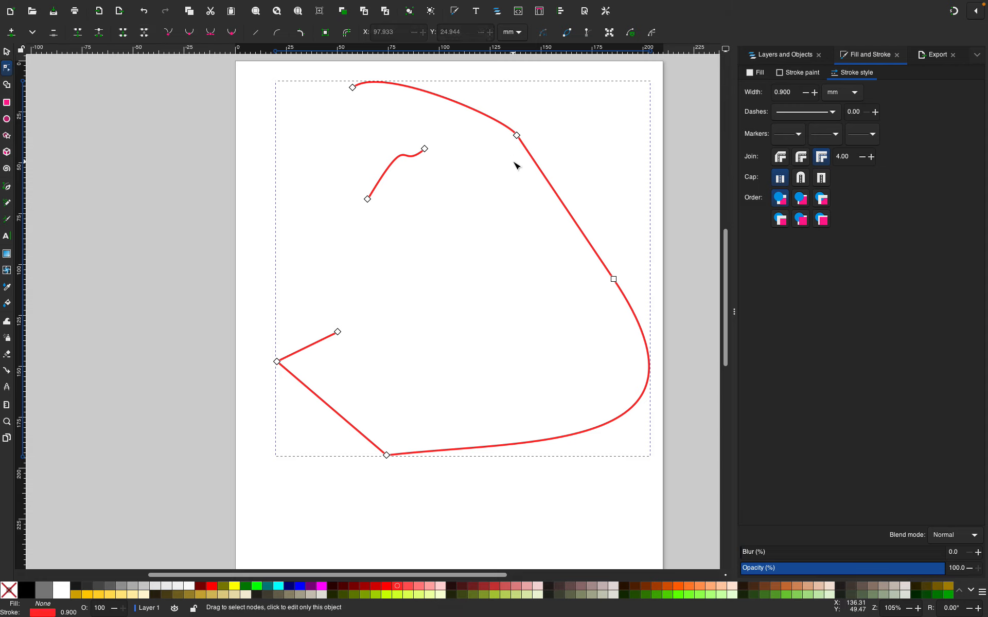
pyautogui.moveTo(525, 146); pyautogui.dragTo(546, 222)
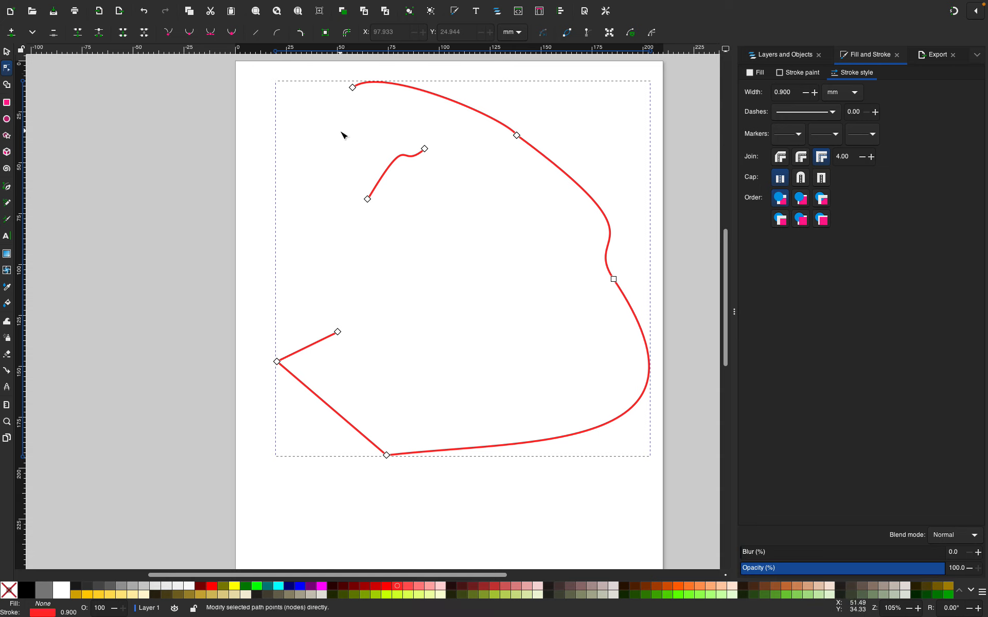
pyautogui.click(246, 156)
pyautogui.moveTo(315, 81); pyautogui.dragTo(643, 489)
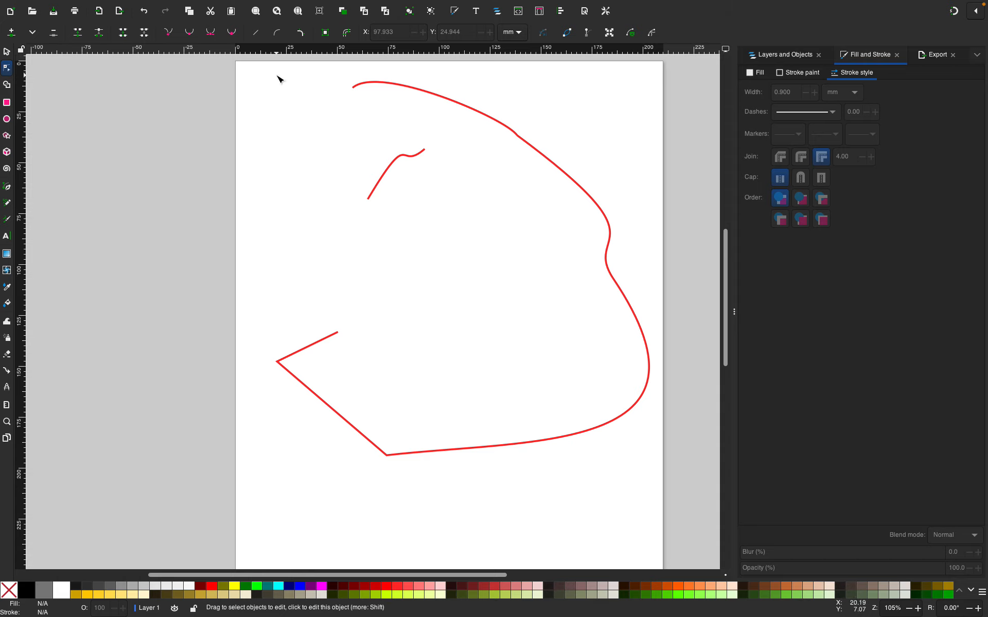
pyautogui.moveTo(277, 75)
pyautogui.mouseDown()
pyautogui.moveTo(302, 375)
pyautogui.moveTo(504, 489)
pyautogui.moveTo(665, 545)
pyautogui.mouseUp()
pyautogui.moveTo(319, 259); pyautogui.dragTo(386, 310)
pyautogui.click(263, 243)
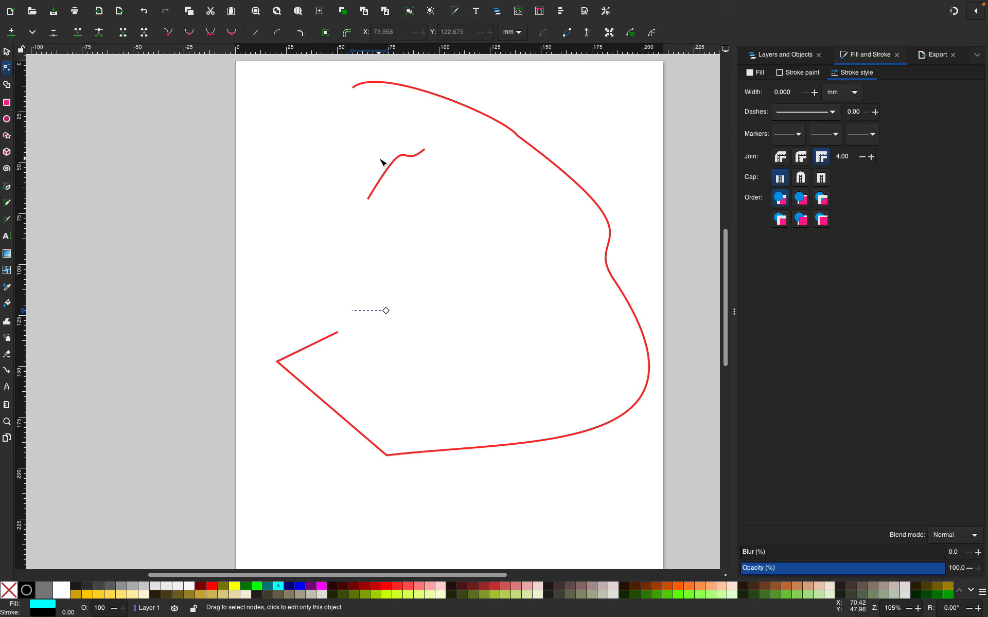
# Reshape the short inner stroke into a smoother curve extending further to the right
pyautogui.click(392, 171)
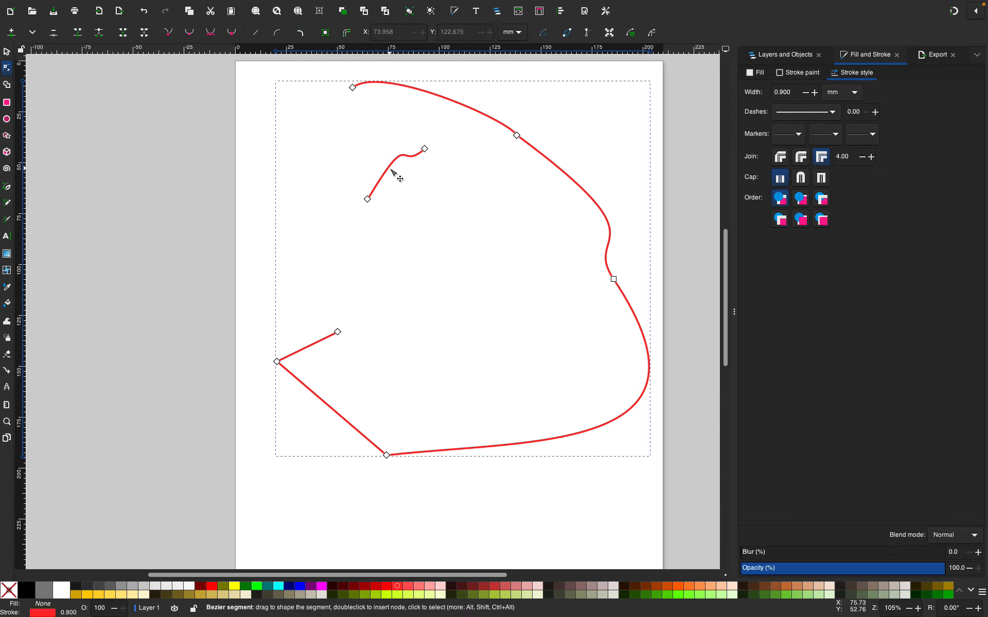
pyautogui.moveTo(392, 171); pyautogui.dragTo(379, 187)
pyautogui.moveTo(427, 148); pyautogui.dragTo(463, 164)
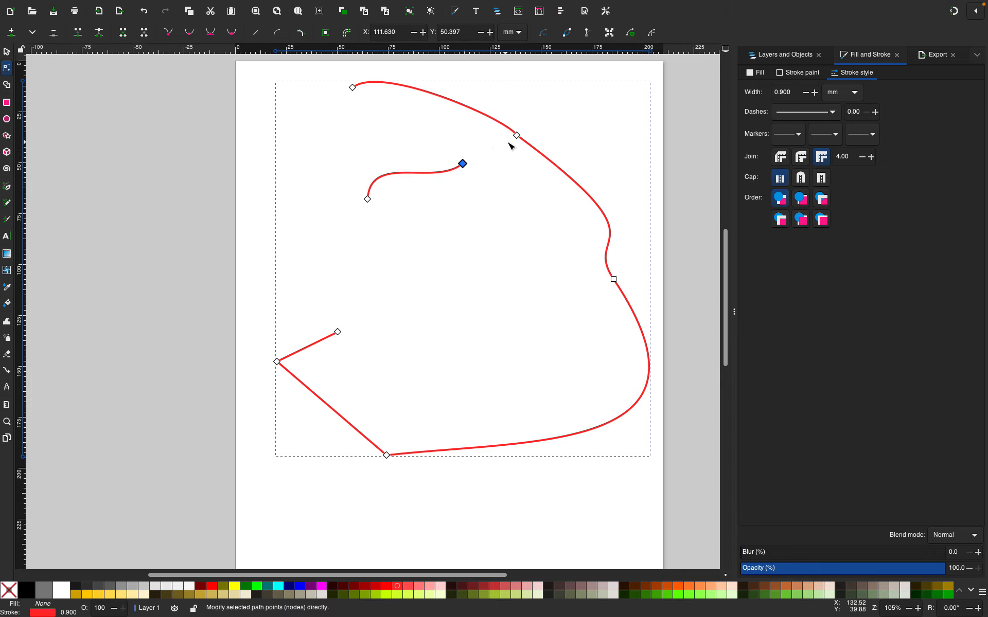
# Insert a new node on the lower-right curve of the shape
pyautogui.click(517, 136)
pyautogui.click(639, 311)
pyautogui.click(11, 32)
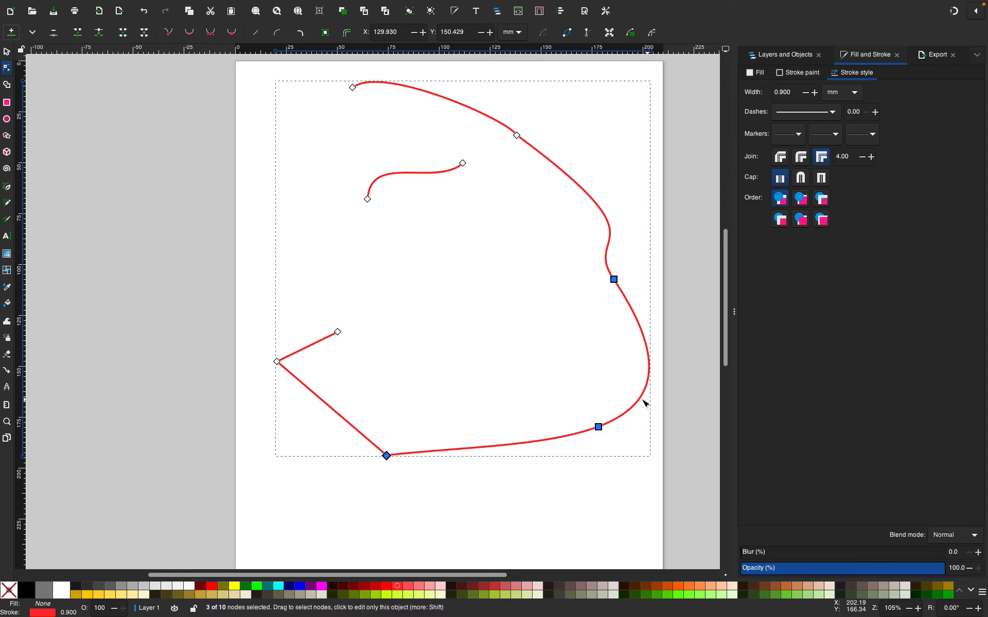
# Delete the segment between two selected nodes on the shape's right side and shift both new loose ends to the left
pyautogui.press('Escape')
pyautogui.click(598, 427)
pyautogui.keyDown('shift'); pyautogui.click(614, 280); pyautogui.keyUp('shift')
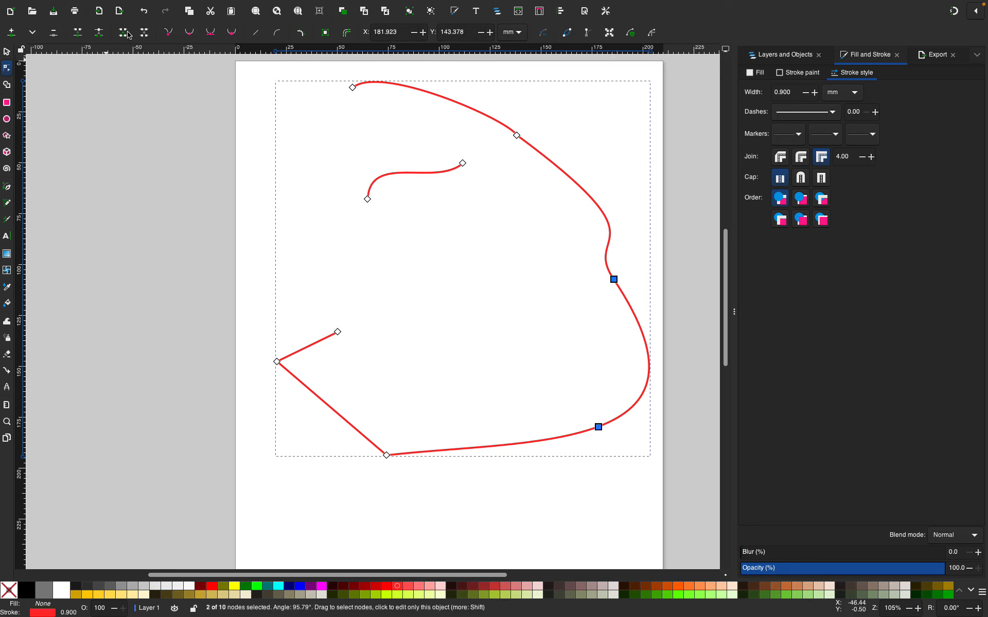
pyautogui.click(145, 34)
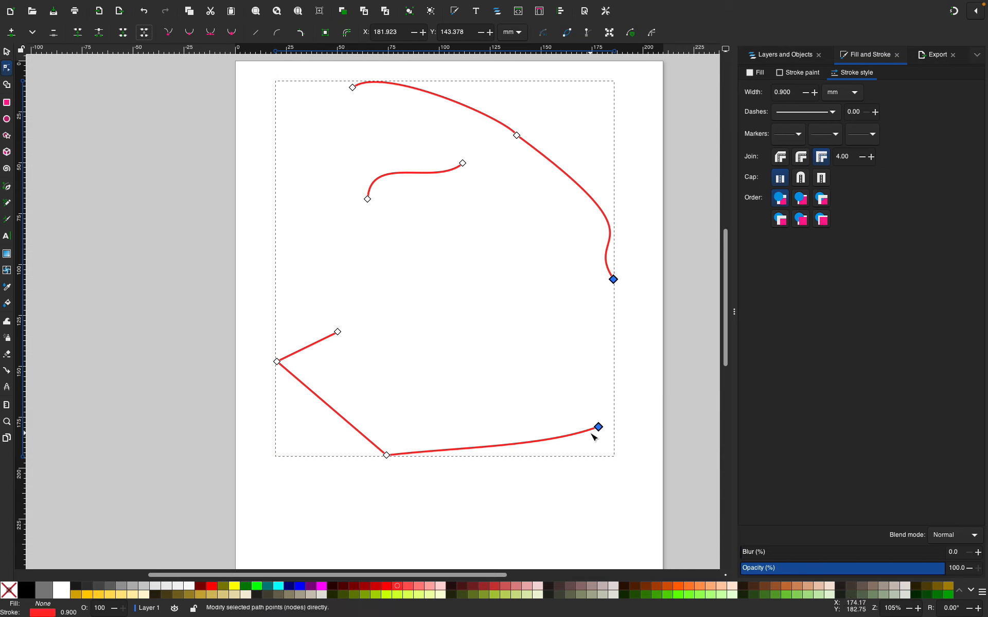
pyautogui.moveTo(597, 429); pyautogui.dragTo(541, 447)
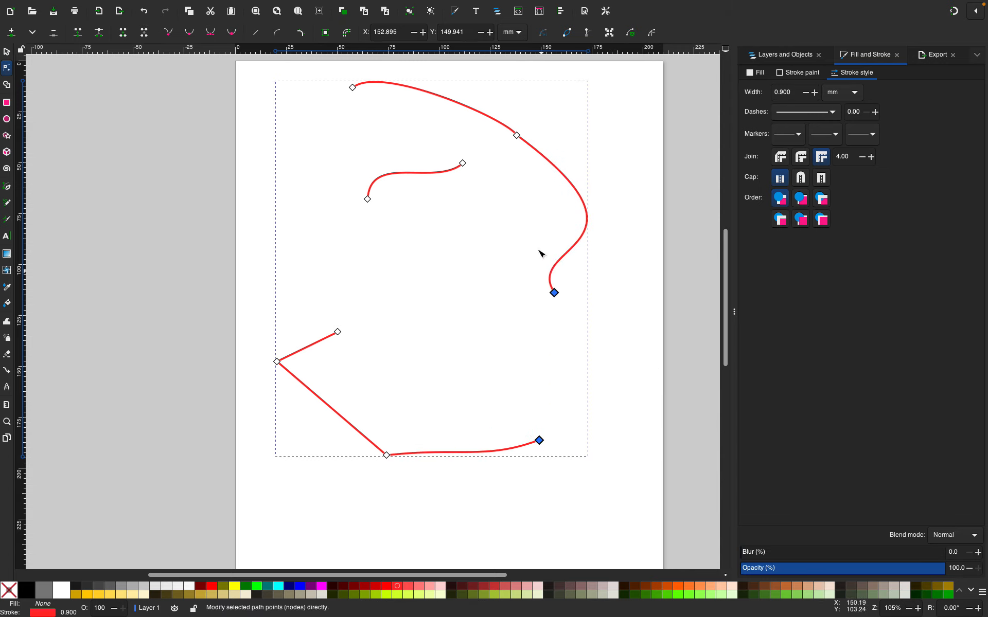
# Insert extra nodes along the upper-right curve between the selected nodes
pyautogui.keyDown('shift'); pyautogui.click(516, 135); pyautogui.keyUp('shift')
pyautogui.click(11, 32)
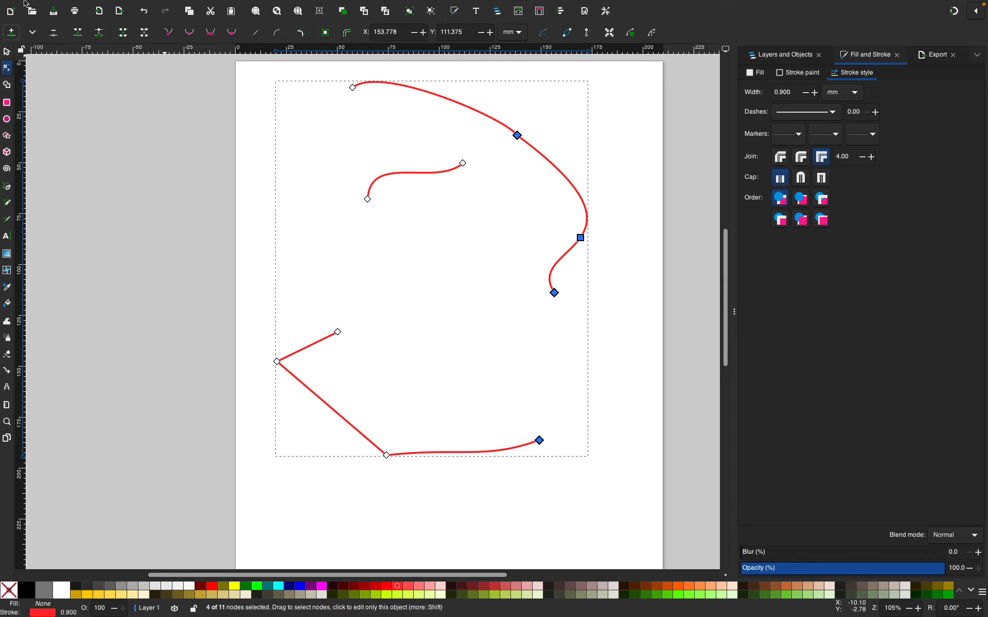
pyautogui.click(10, 31)
pyautogui.click(518, 248)
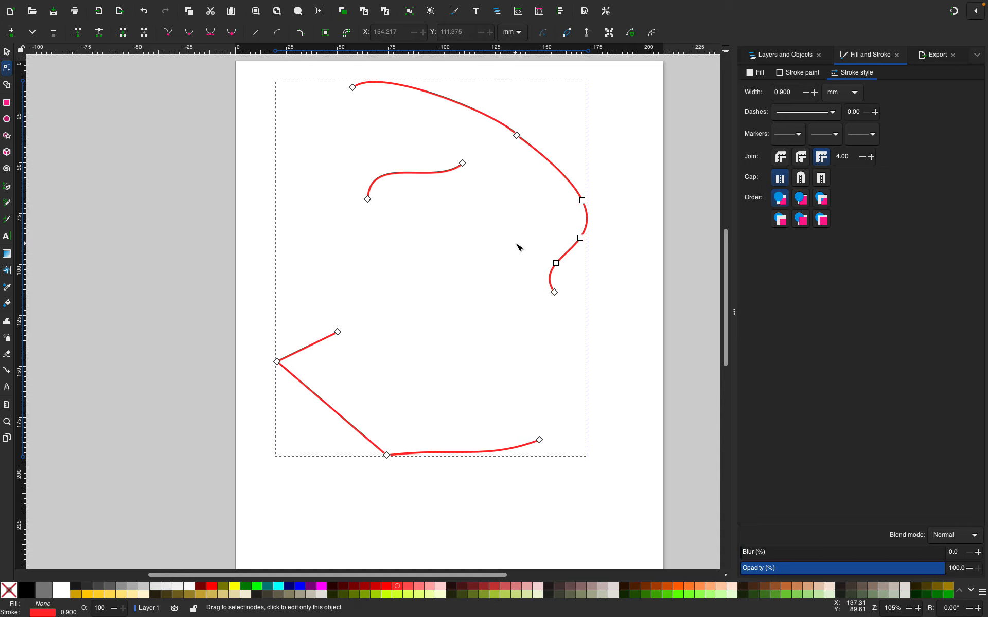
# Delete the segment between two of the new nodes on the upper-right curve and bend the detached lower piece into a hook
pyautogui.click(580, 238)
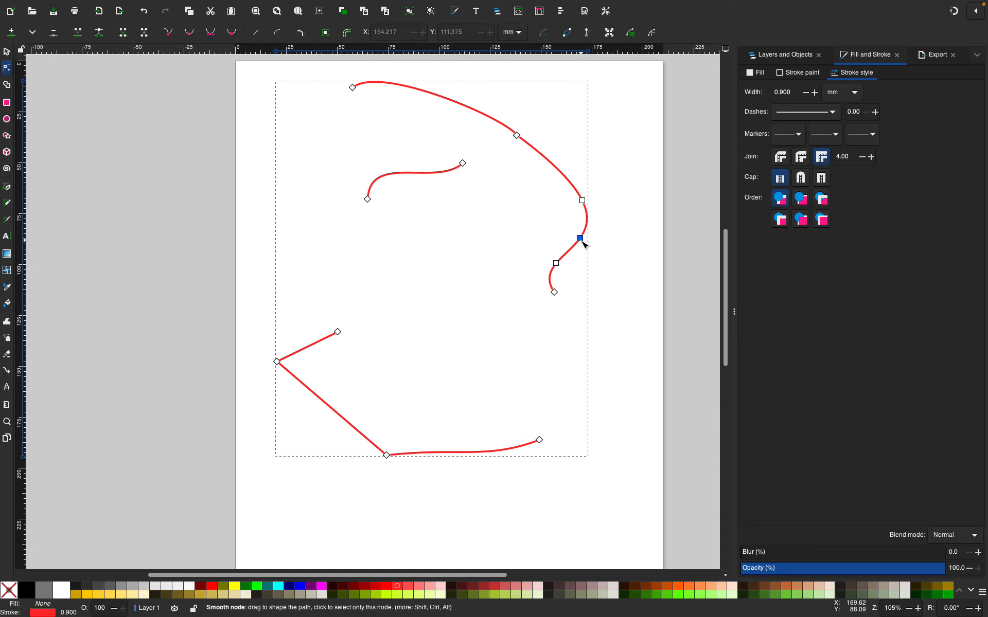
pyautogui.keyDown('shift'); pyautogui.click(555, 263); pyautogui.keyUp('shift')
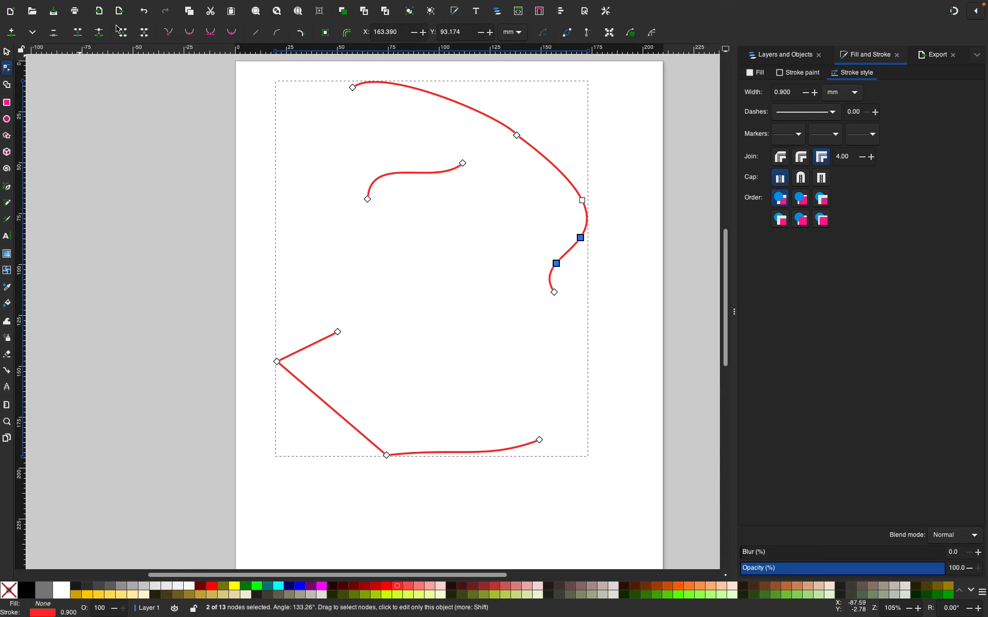
pyautogui.click(145, 32)
pyautogui.press('Escape')
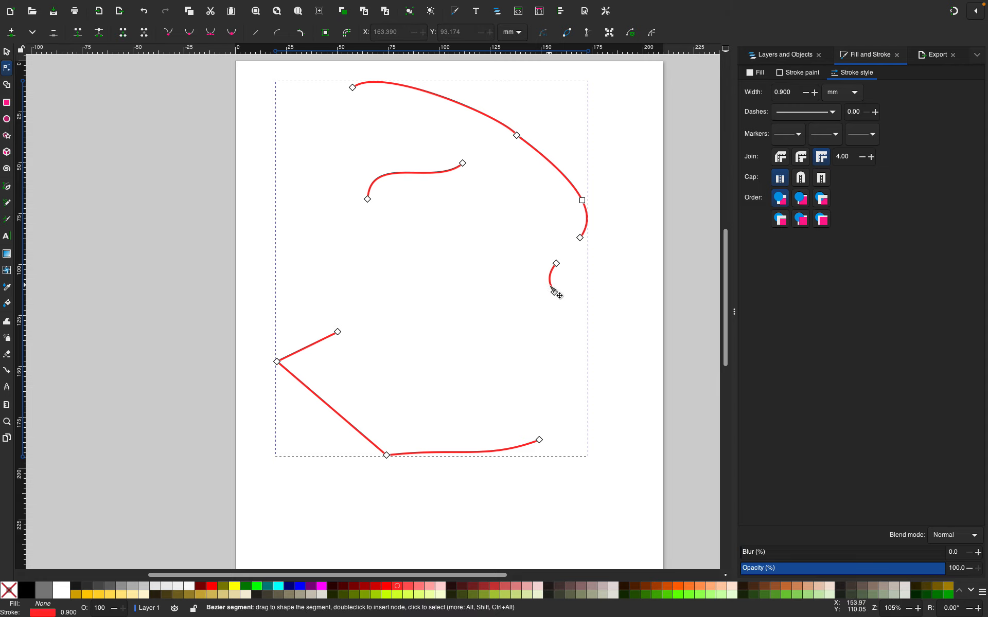
pyautogui.moveTo(554, 286)
pyautogui.mouseDown()
pyautogui.moveTo(511, 297)
pyautogui.moveTo(551, 304)
pyautogui.mouseUp()
pyautogui.click(591, 310)
# Select the whole drawing and delete it
pyautogui.hotkey('ctrl', 'a')
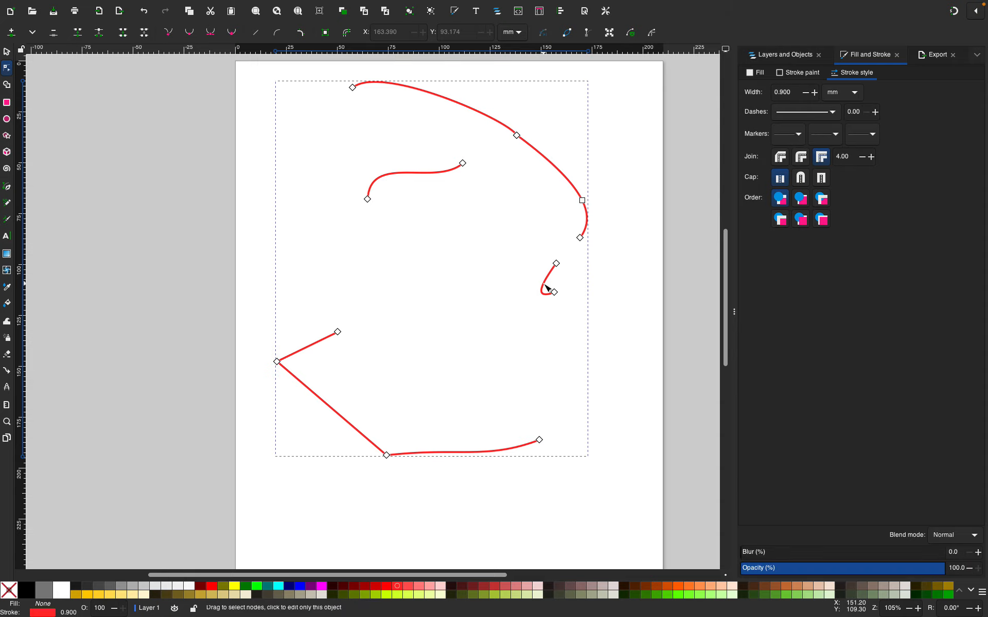
pyautogui.click(607, 299)
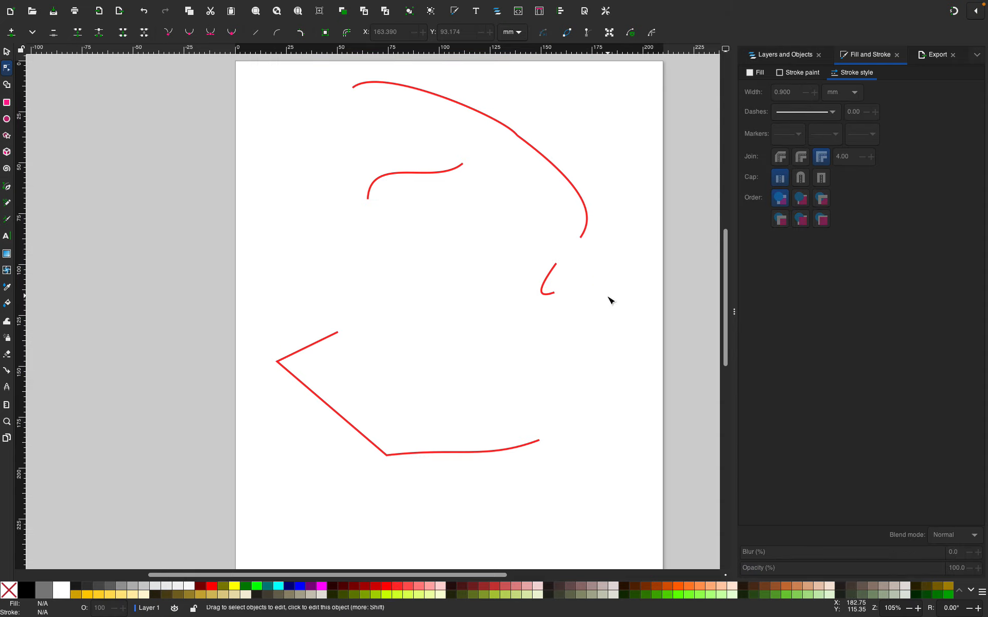
pyautogui.click(6, 52)
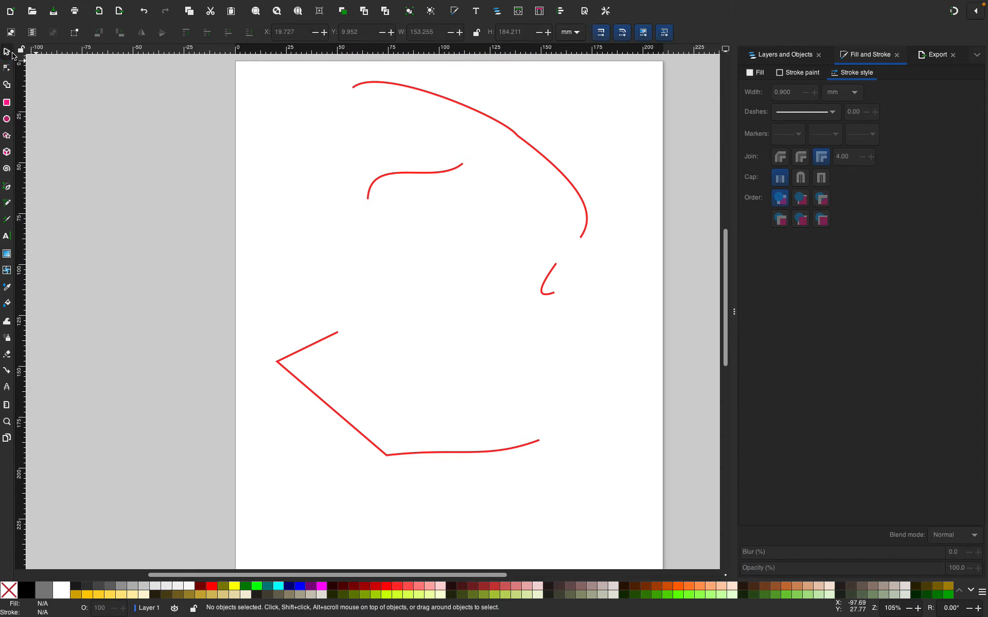
pyautogui.click(545, 286)
pyautogui.moveTo(546, 286); pyautogui.dragTo(560, 324)
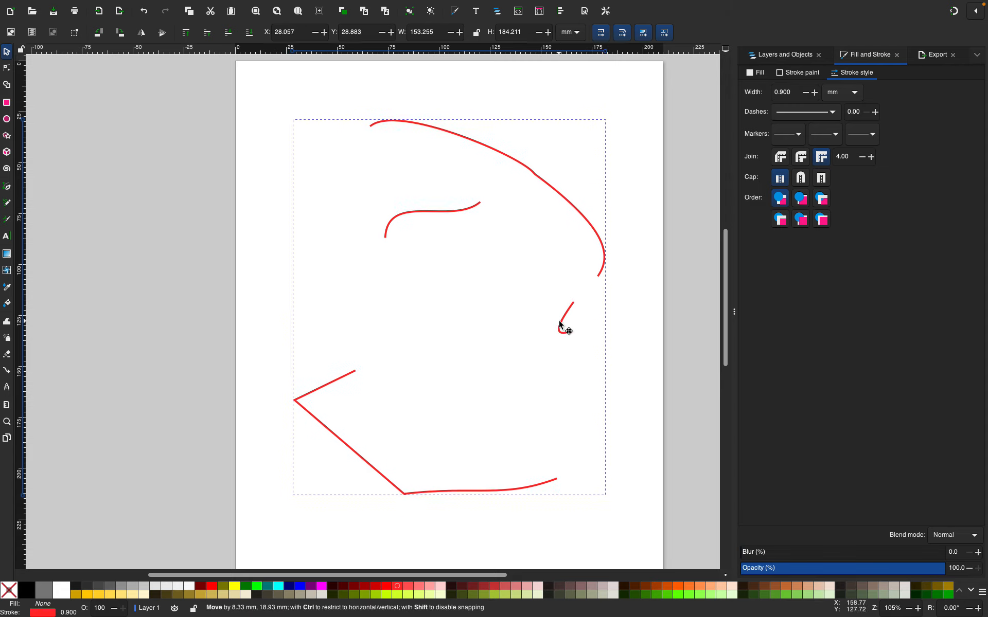
pyautogui.press('Delete')
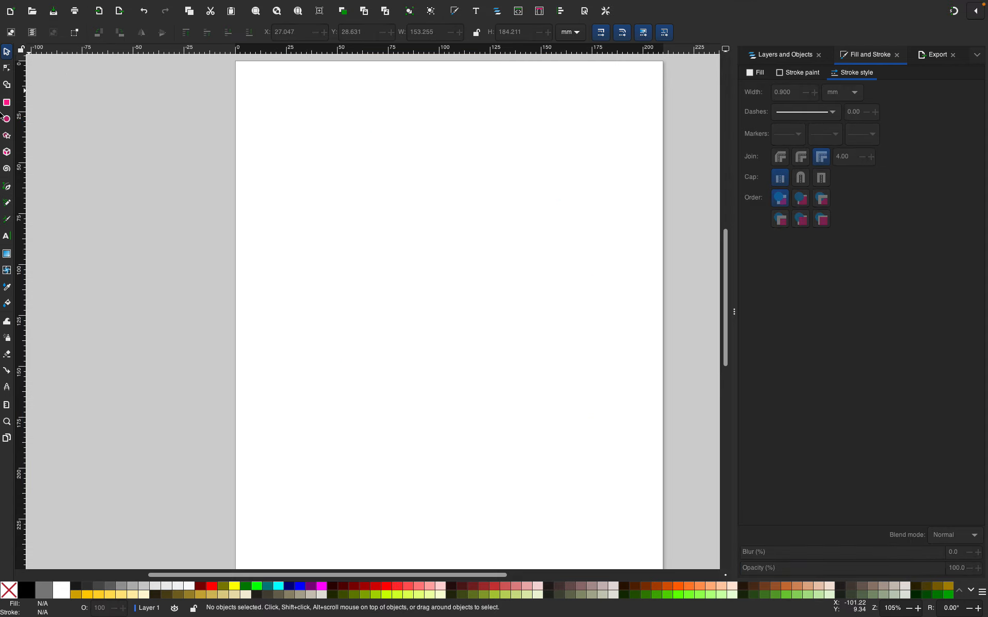
# With snapping turned on, draw a closed right triangle with the Pen tool
pyautogui.click(6, 87)
pyautogui.click(7, 188)
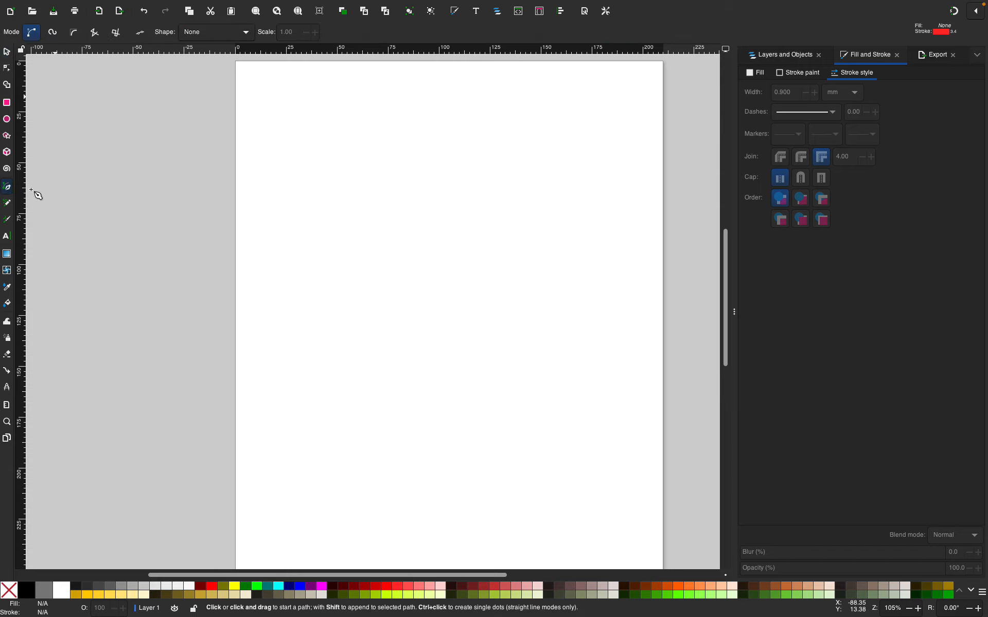
pyautogui.click(298, 380)
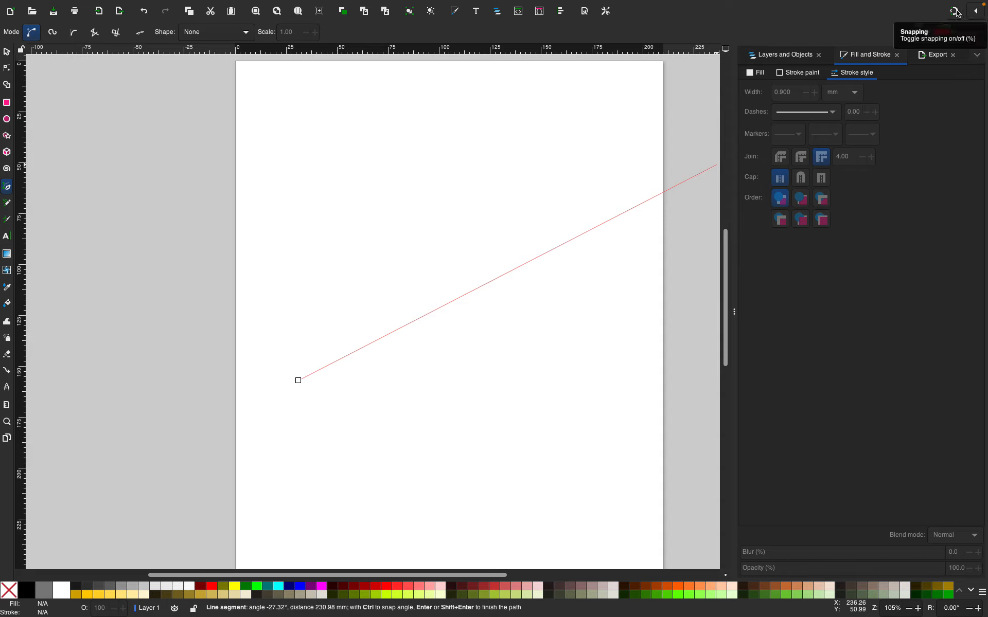
pyautogui.click(954, 11)
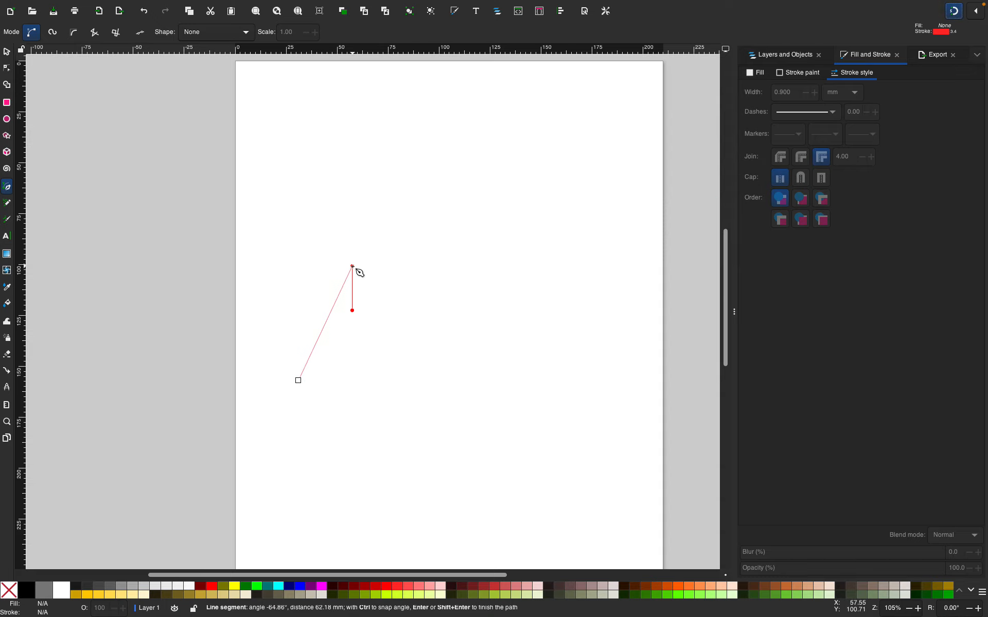
pyautogui.click(980, 18)
pyautogui.click(978, 15)
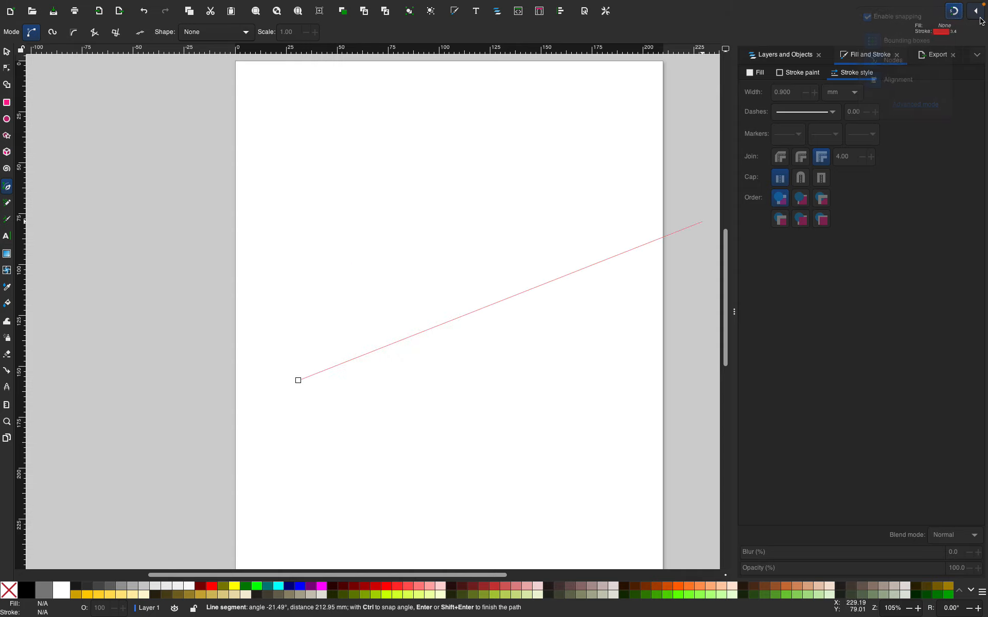
pyautogui.click(978, 14)
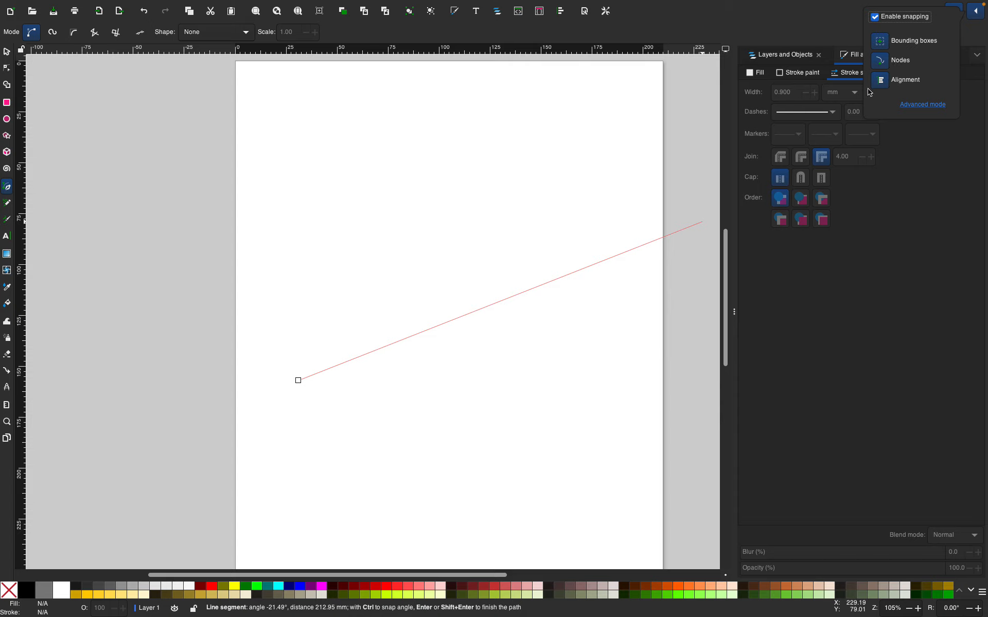
pyautogui.click(979, 16)
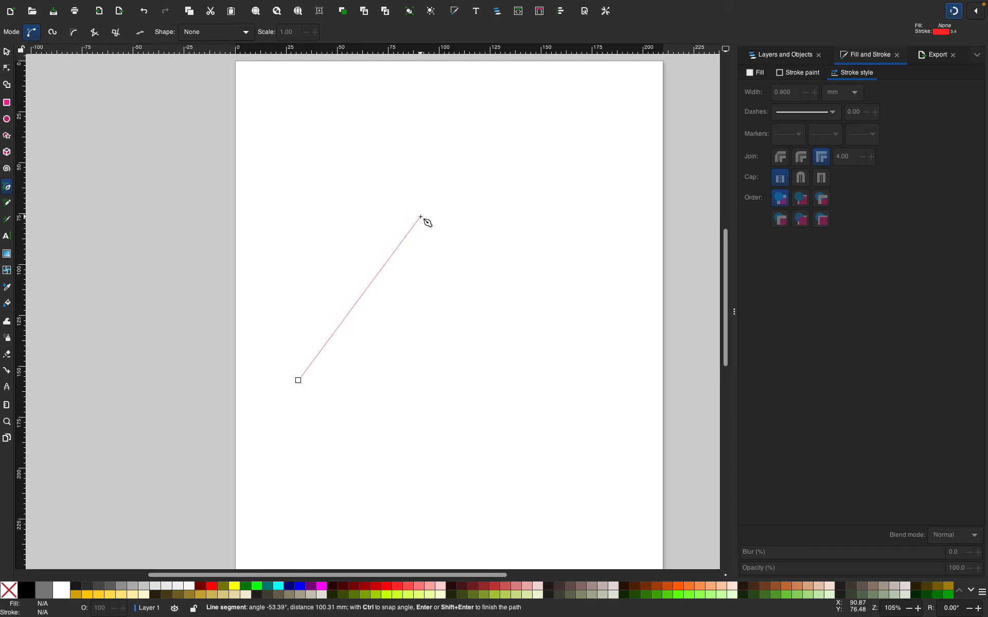
pyautogui.click(421, 218)
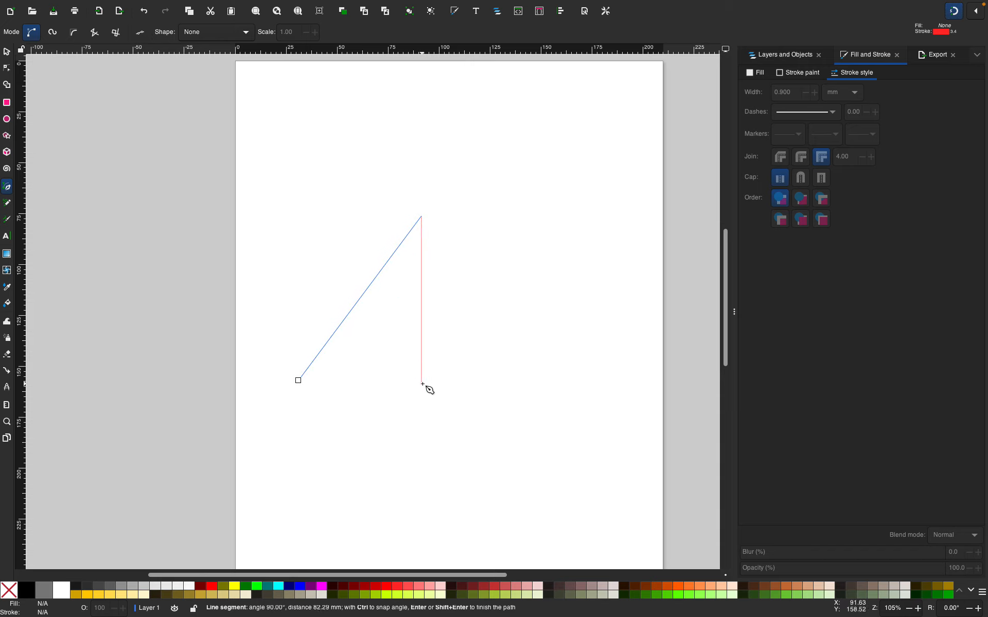
pyautogui.click(421, 384)
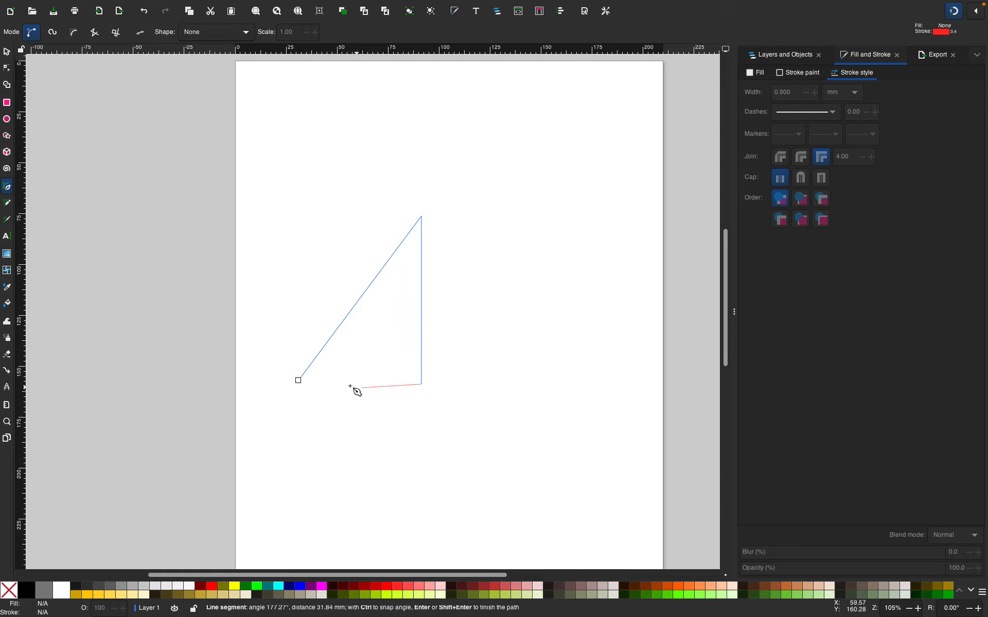
pyautogui.click(302, 383)
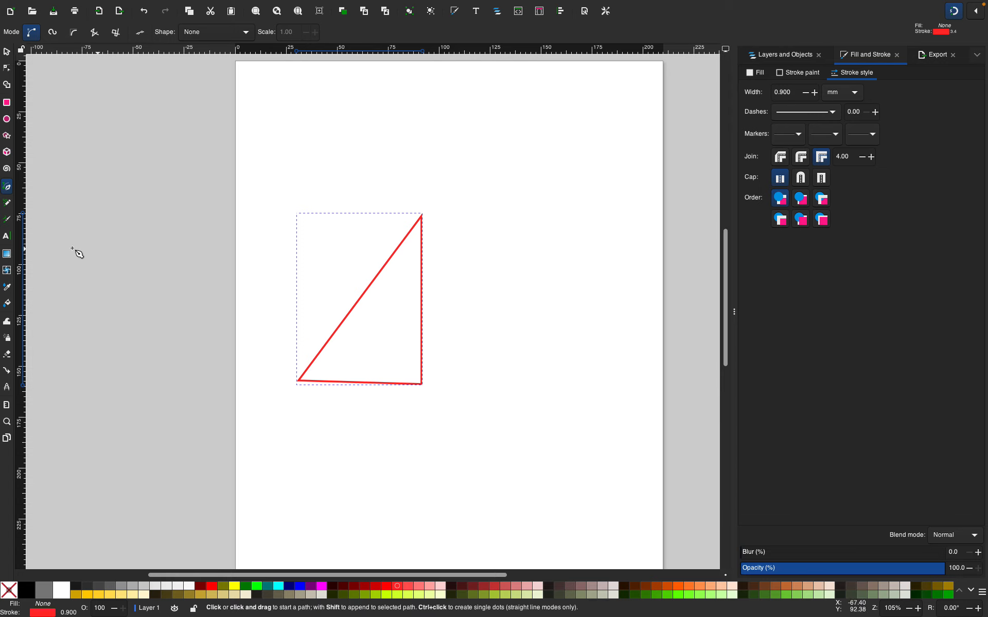
# Try moving the triangle's lower corner nodes and bending its base, undoing each change
pyautogui.click(8, 69)
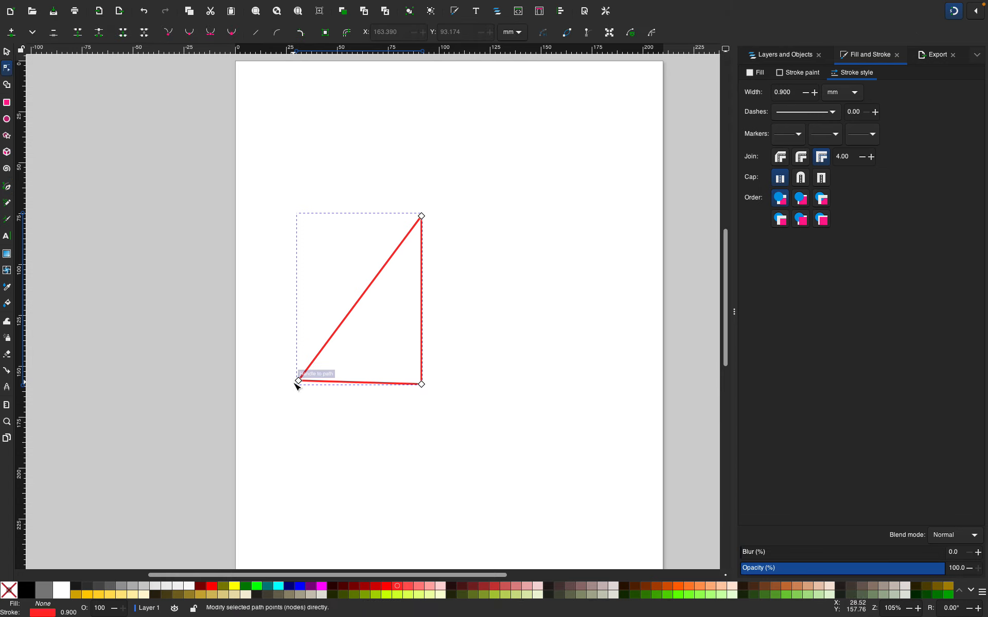
pyautogui.moveTo(298, 381); pyautogui.dragTo(300, 387)
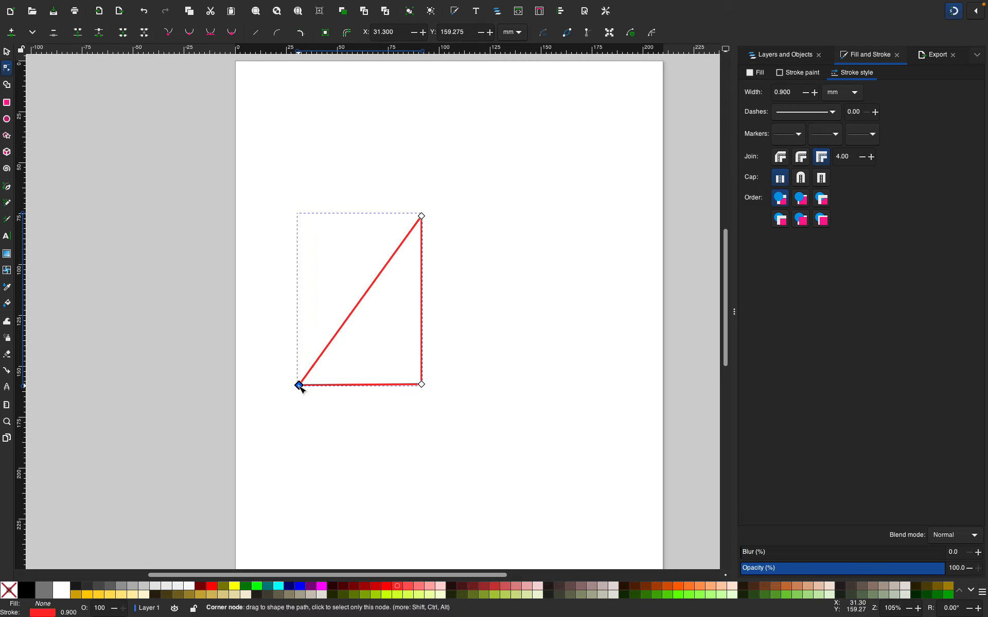
pyautogui.keyDown('ctrl'); pyautogui.click(421, 384); pyautogui.keyUp('ctrl')
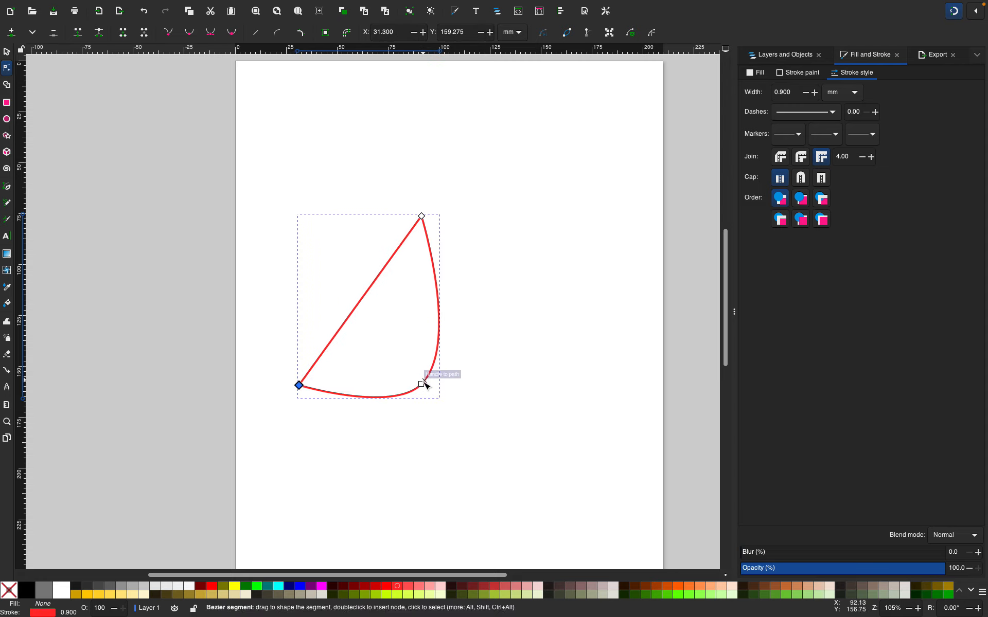
pyautogui.hotkey('ctrl', 'z')
pyautogui.hotkey('ctrl', 'z')
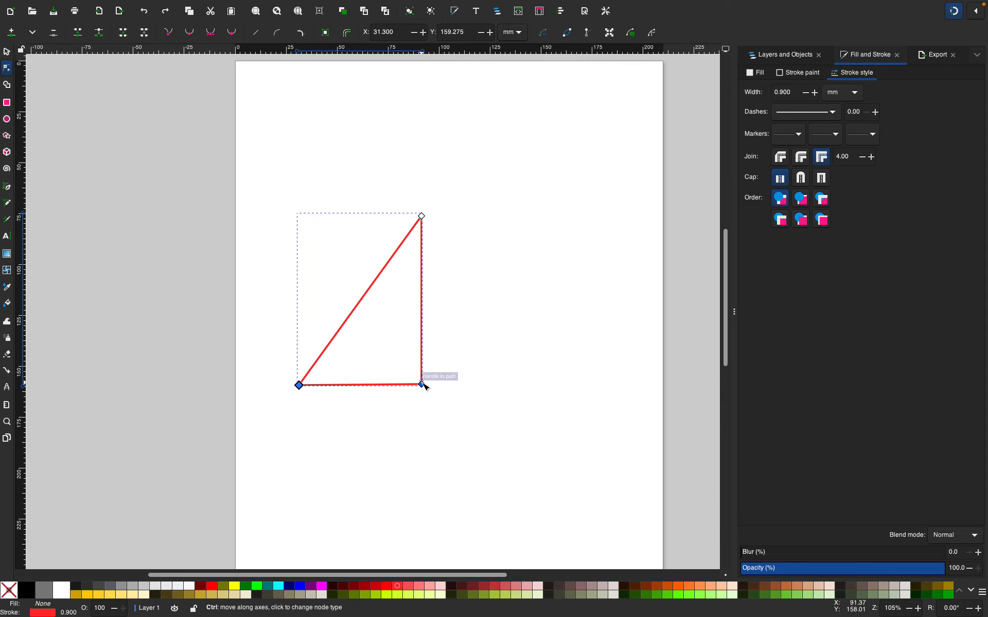
pyautogui.keyDown('ctrl'); pyautogui.click(421, 385); pyautogui.keyUp('ctrl')
pyautogui.hotkey('ctrl', 'z')
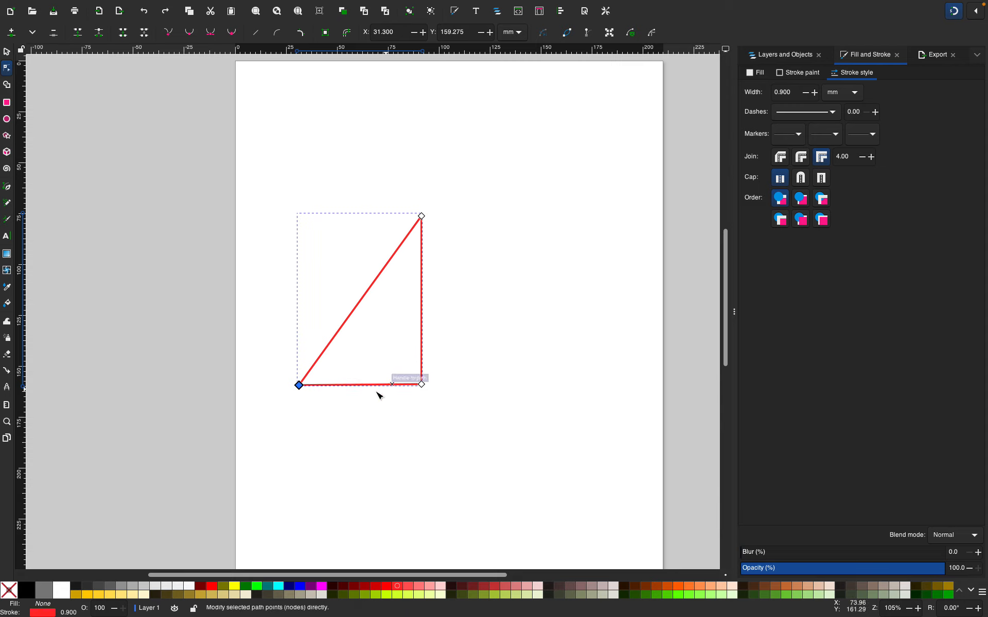
pyautogui.keyDown('ctrl'); pyautogui.click(421, 217); pyautogui.keyUp('ctrl')
pyautogui.hotkey('ctrl', 'z')
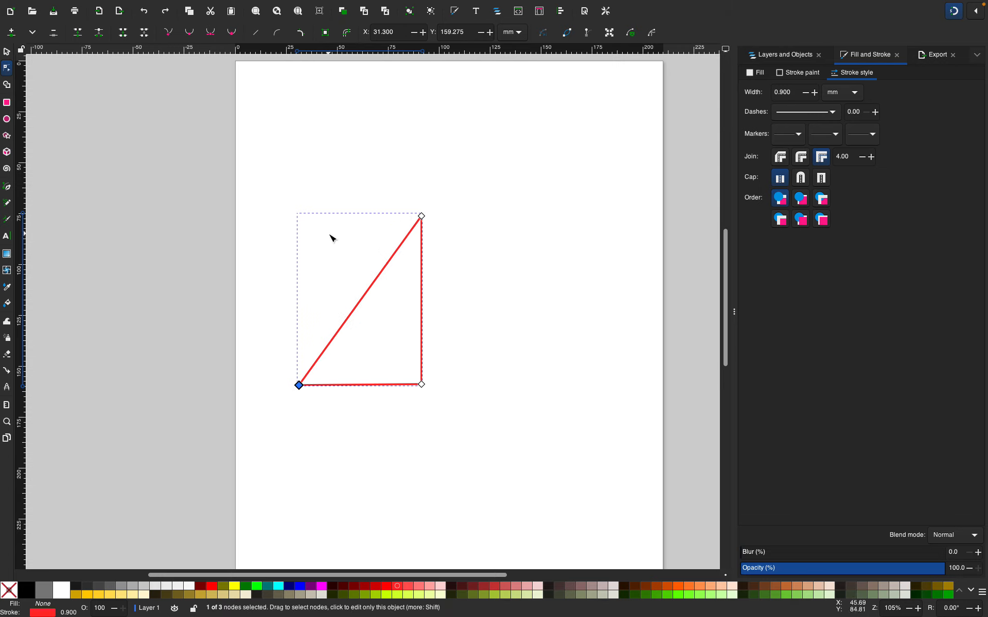
# Practise selecting the triangle's nodes one at a time and with a selection box, then deselect
pyautogui.click(422, 385)
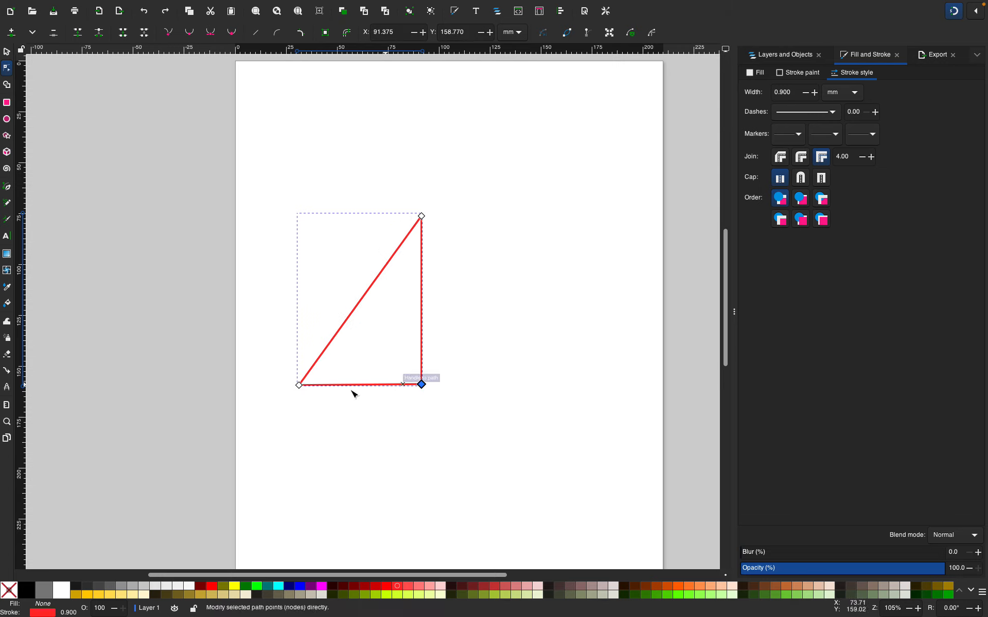
pyautogui.keyDown('shift'); pyautogui.click(299, 386); pyautogui.keyUp('shift')
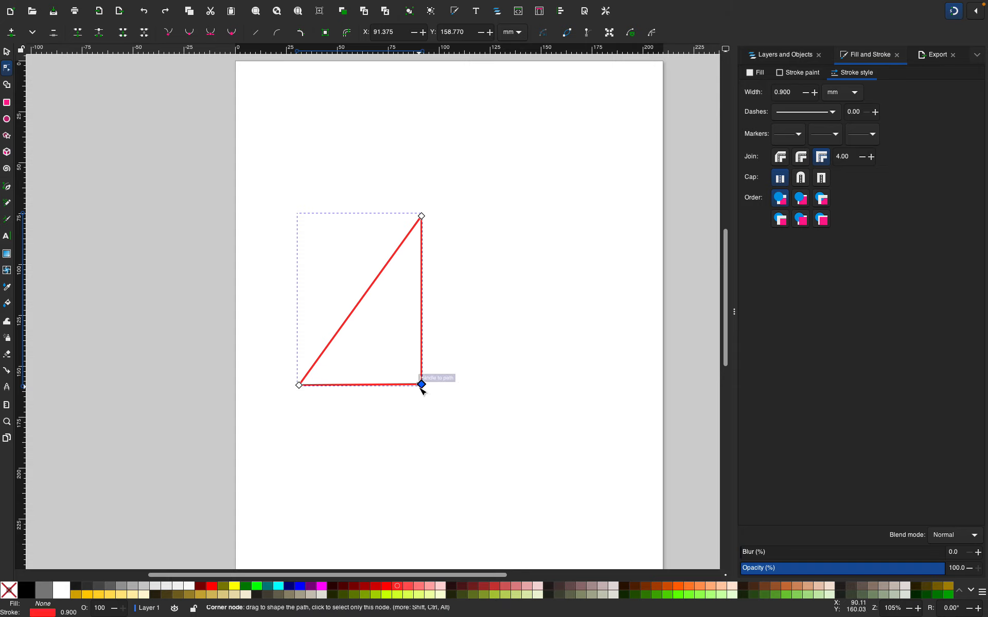
pyautogui.click(404, 425)
pyautogui.click(362, 456)
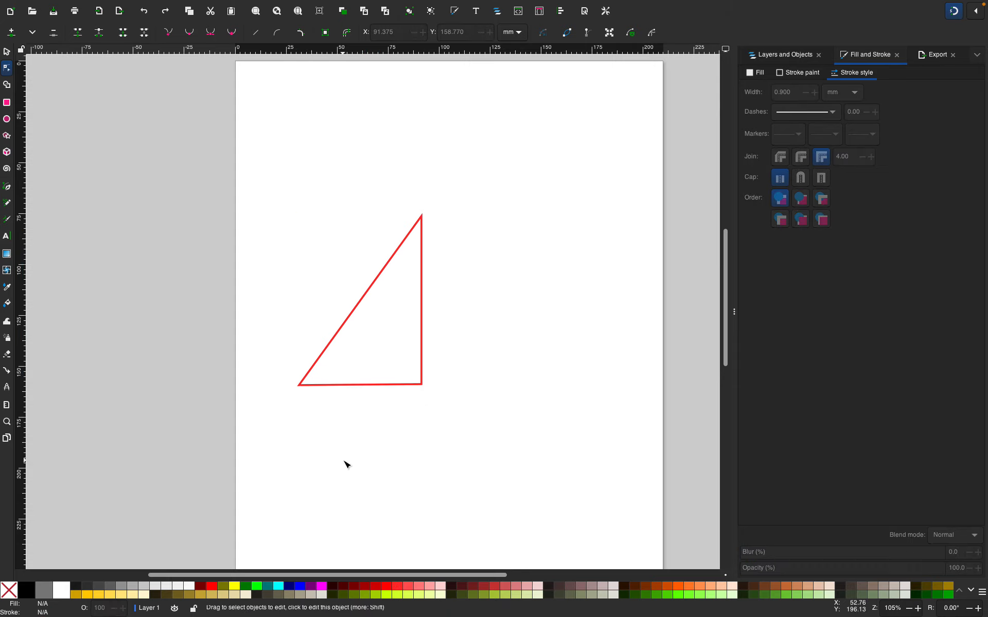
pyautogui.click(422, 303)
pyautogui.click(425, 303)
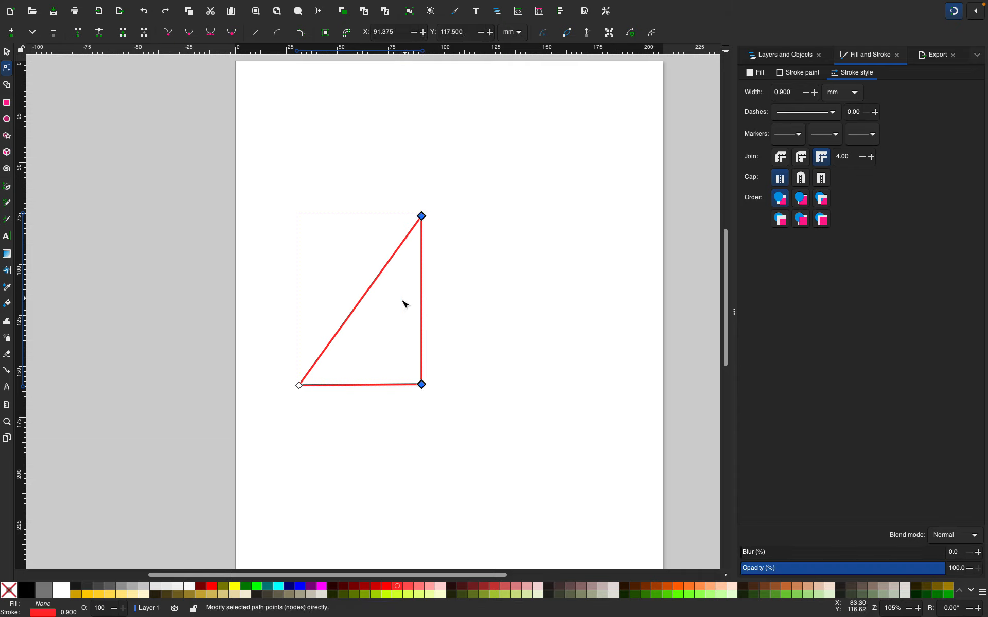
pyautogui.click(404, 302)
pyautogui.click(316, 209)
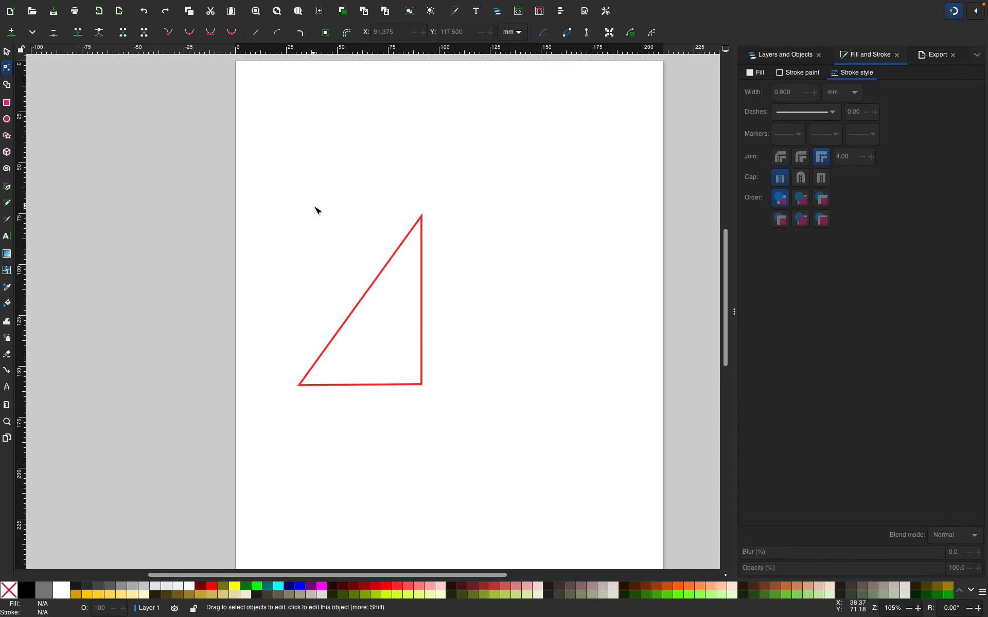
pyautogui.moveTo(315, 182)
pyautogui.mouseDown()
pyautogui.moveTo(324, 403)
pyautogui.moveTo(477, 451)
pyautogui.mouseUp()
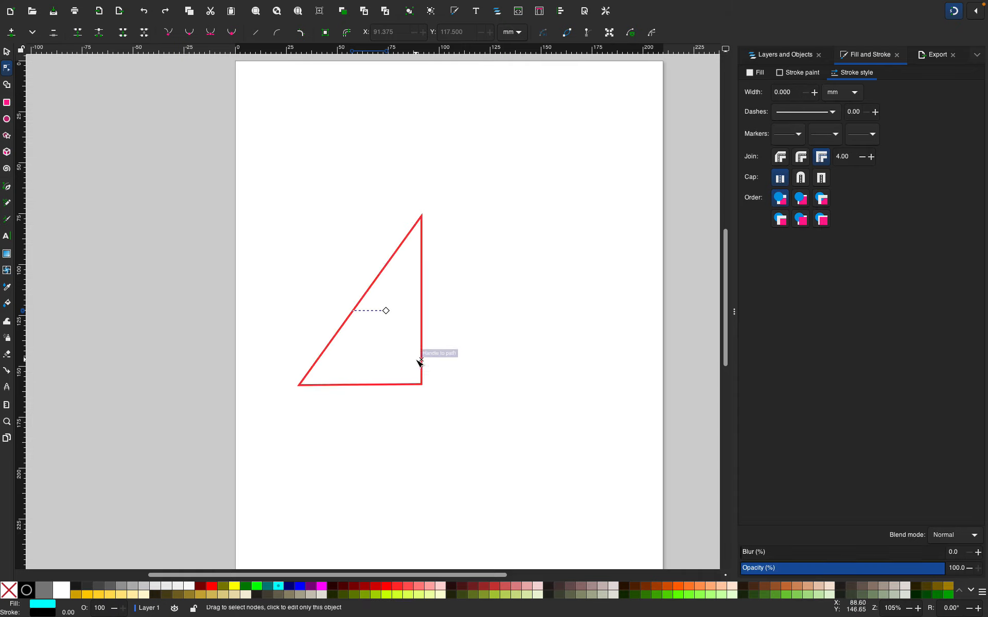
pyautogui.click(6, 52)
pyautogui.click(555, 310)
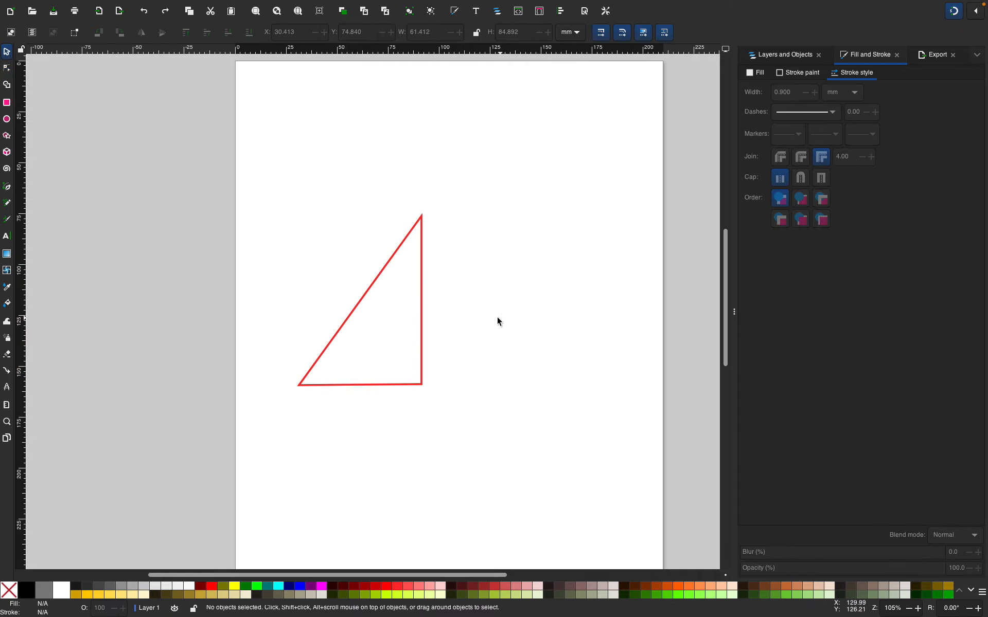
pyautogui.click(6, 235)
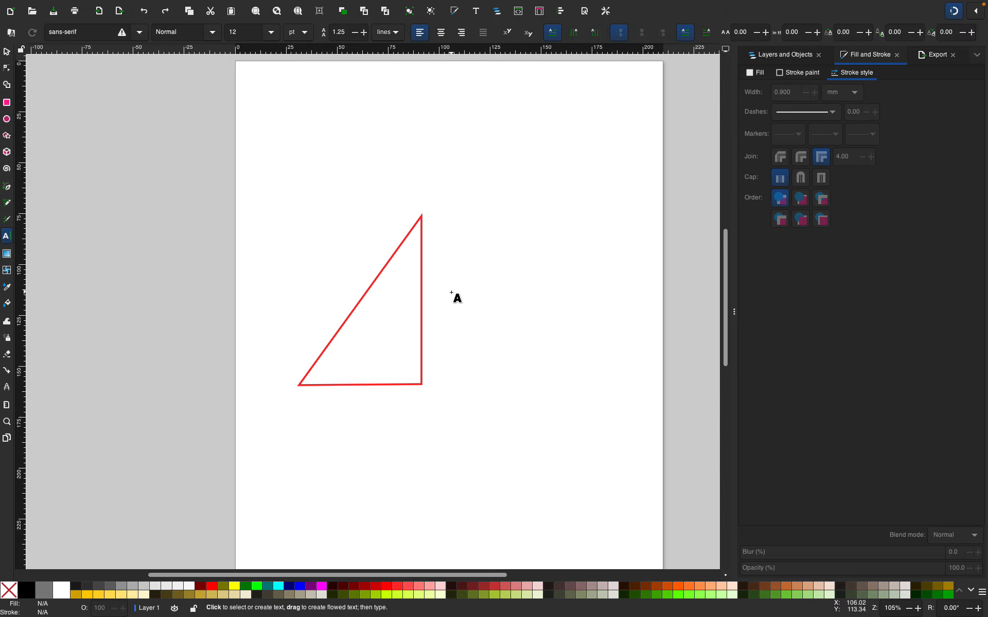
pyautogui.moveTo(449, 292); pyautogui.dragTo(481, 310)
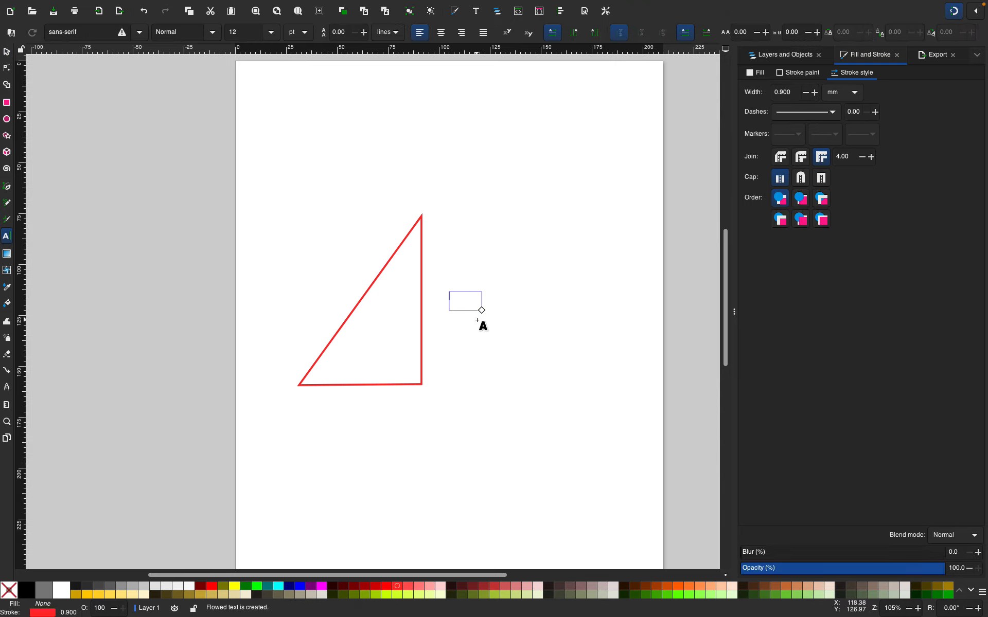
pyautogui.press('Escape')
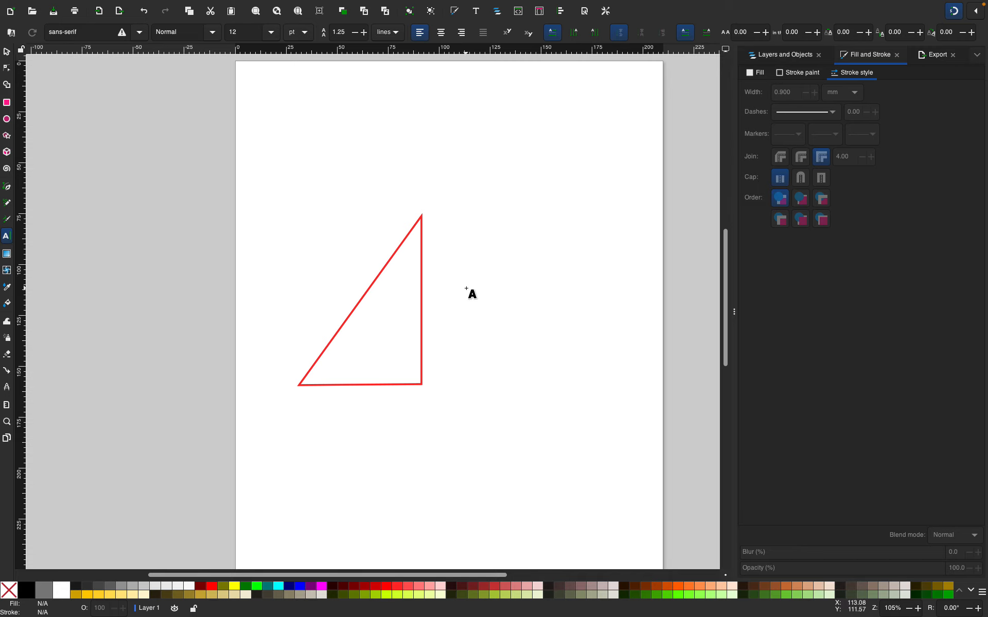
# Try typing the label a^2 beside the triangle's vertical side and erase it again
pyautogui.click(457, 306)
pyautogui.write('a')
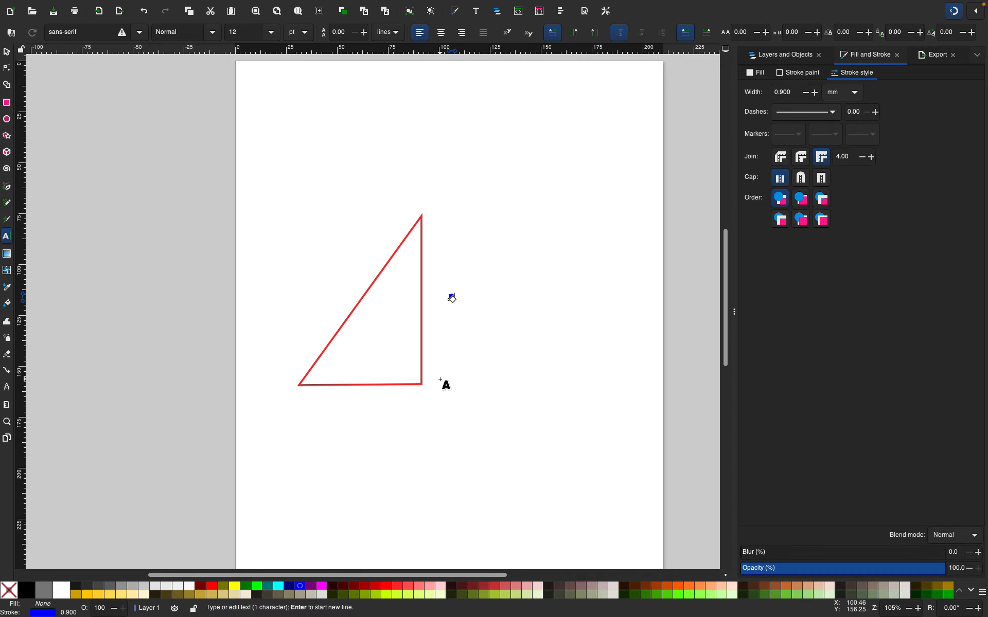
pyautogui.write('^2')
pyautogui.press('BackSpace')
pyautogui.press('BackSpace')
pyautogui.press('BackSpace')
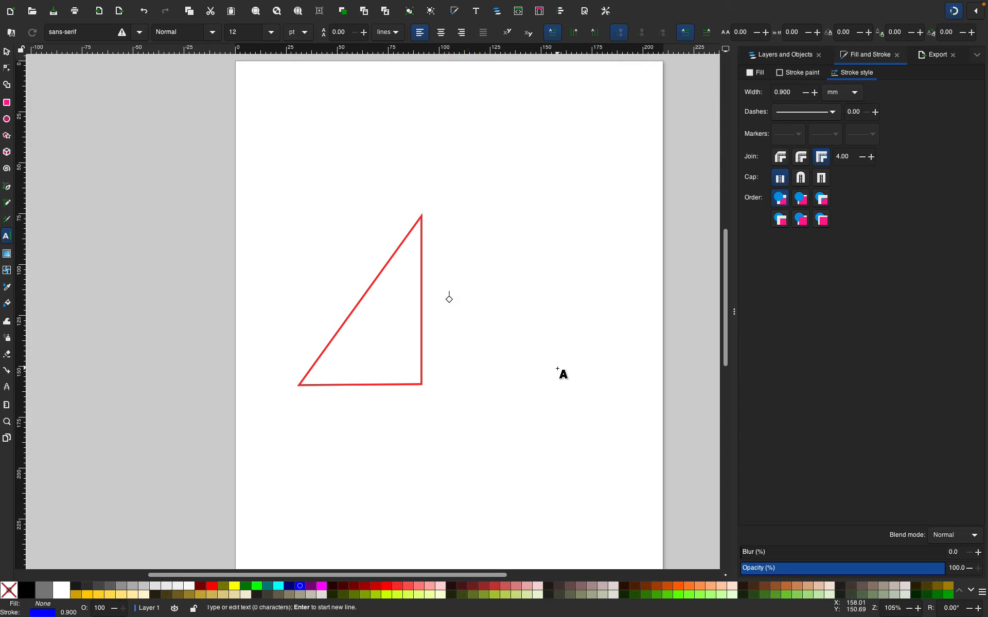
# Adjust the text stroke width to 1.100 mm and try typing a character at the text cursor
pyautogui.click(815, 93)
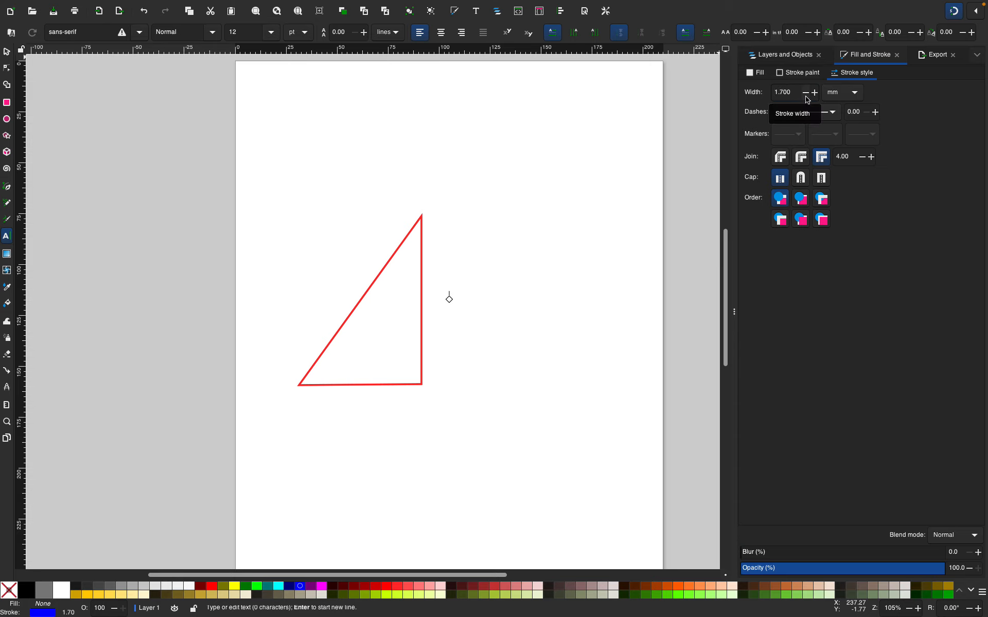
pyautogui.click(806, 93)
pyautogui.click(805, 94)
pyautogui.click(806, 93)
pyautogui.click(806, 94)
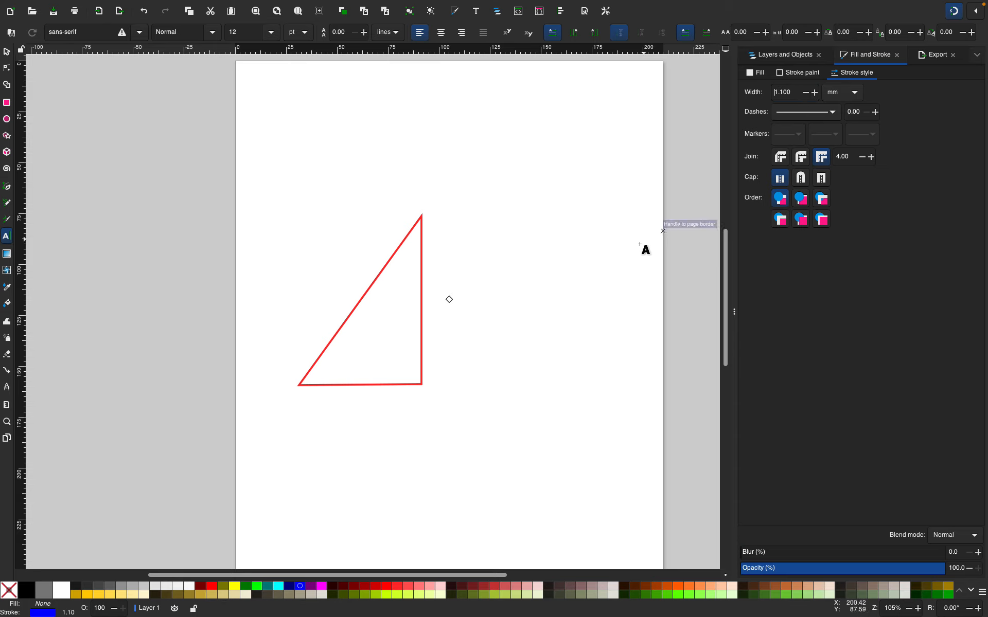
pyautogui.click(449, 299)
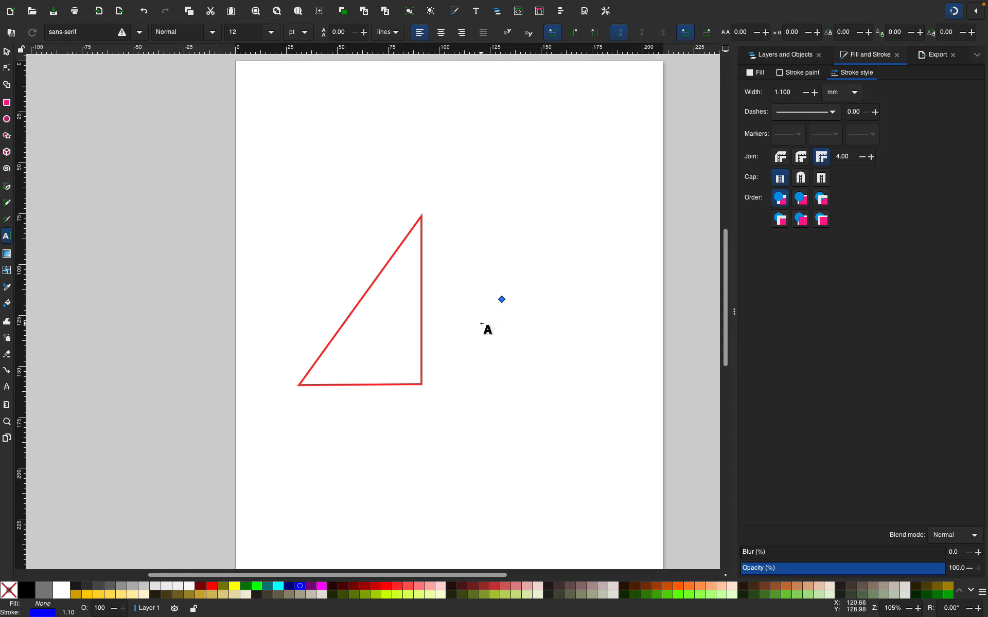
pyautogui.write('O')
pyautogui.press('BackSpace')
# Open the stroke paint settings for the text in the Fill and Stroke panel
pyautogui.click(976, 56)
pyautogui.click(976, 56)
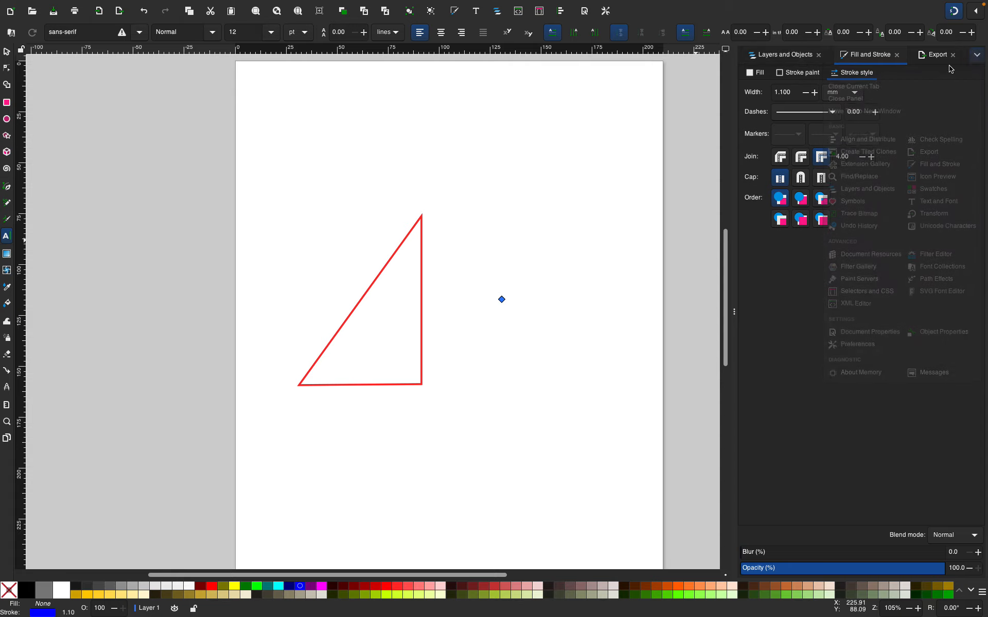
pyautogui.click(774, 54)
pyautogui.click(866, 56)
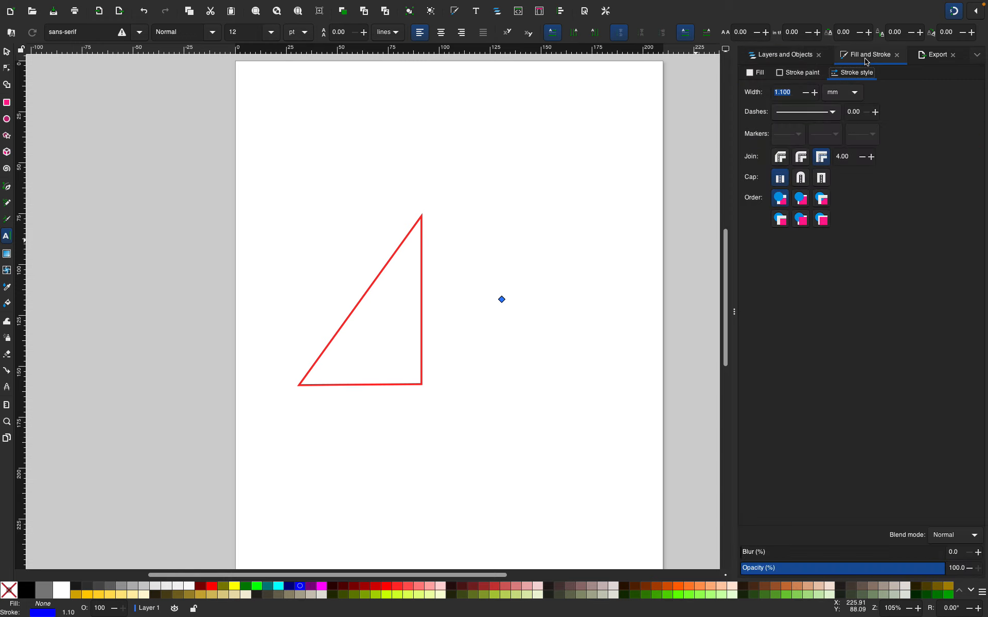
pyautogui.click(754, 72)
pyautogui.click(804, 73)
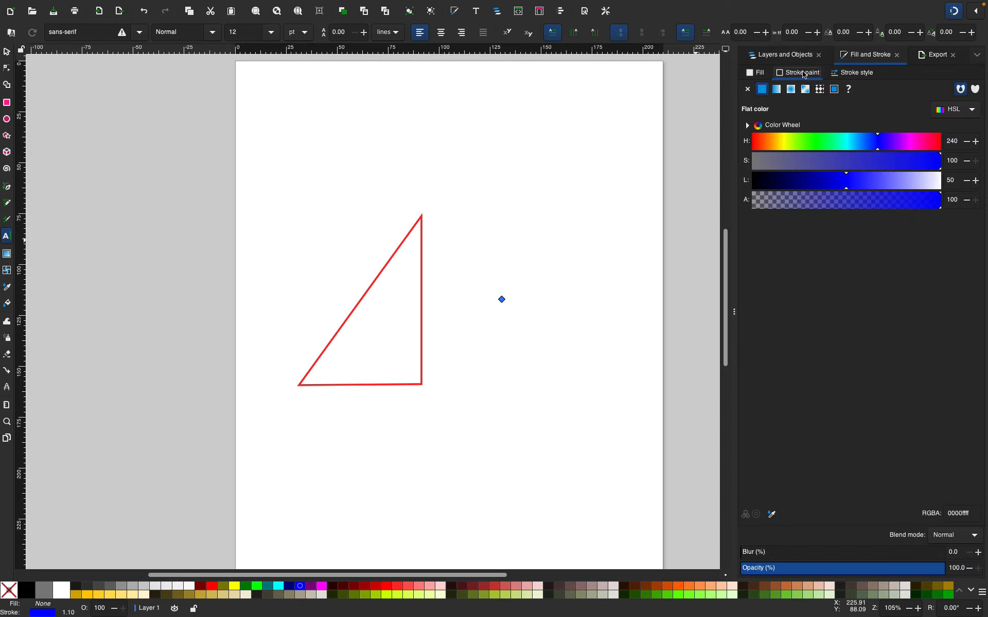
pyautogui.click(765, 33)
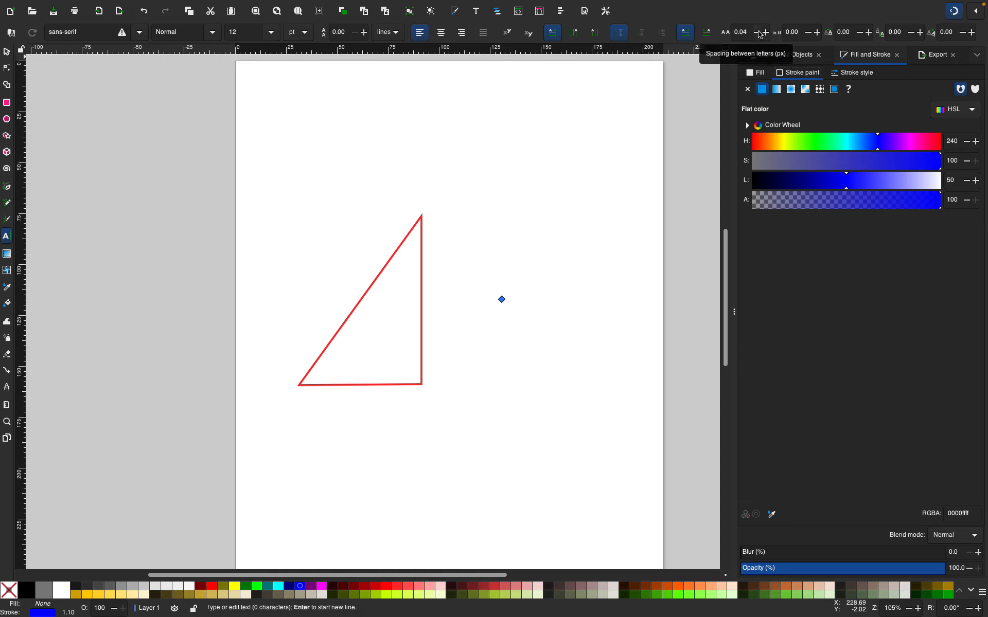
pyautogui.click(759, 33)
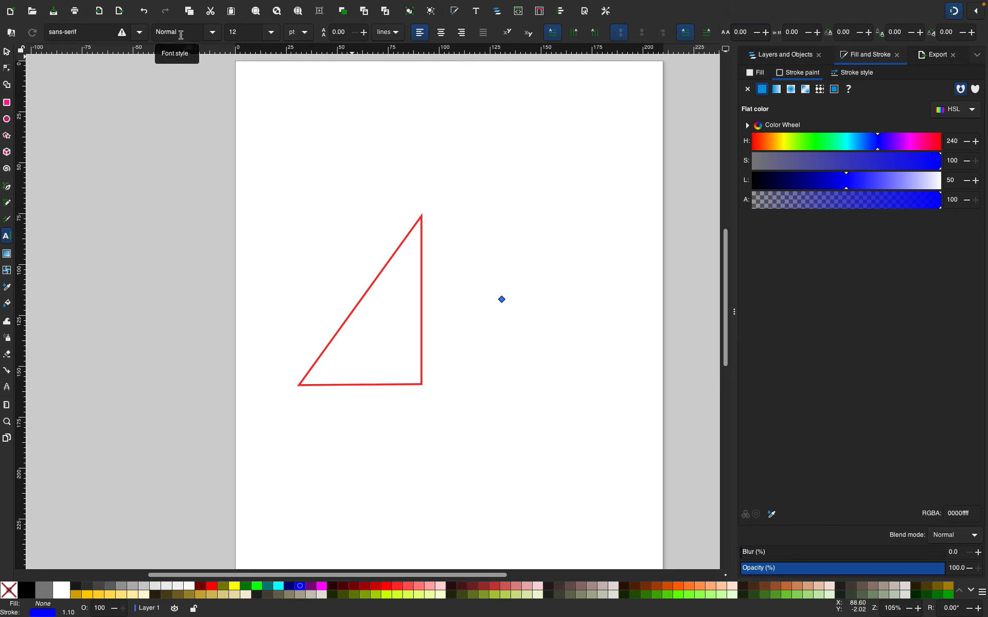
pyautogui.click(243, 30)
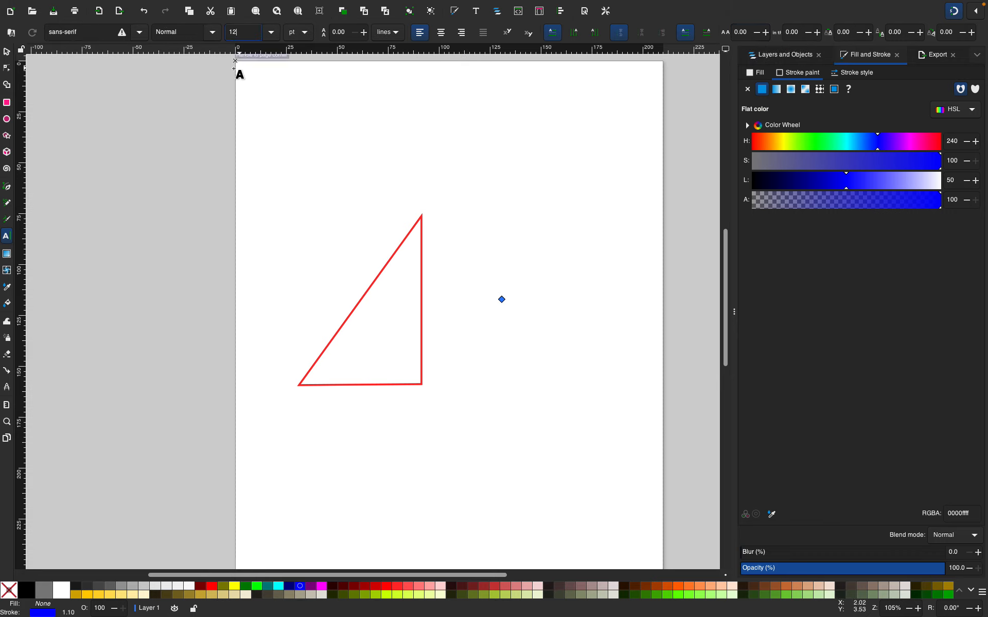
pyautogui.click(274, 104)
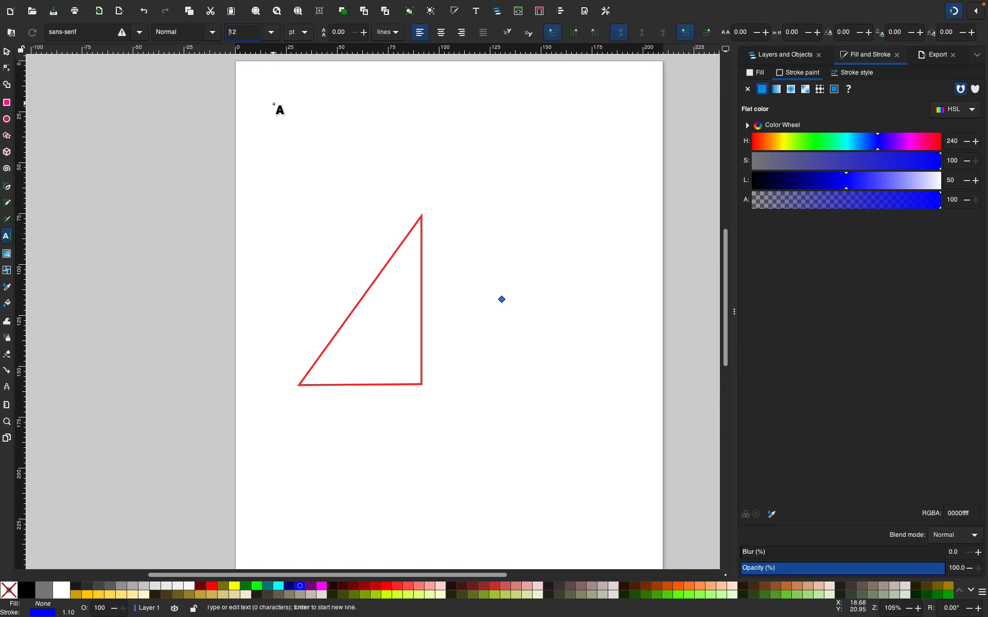
pyautogui.moveTo(243, 34); pyautogui.dragTo(175, 27)
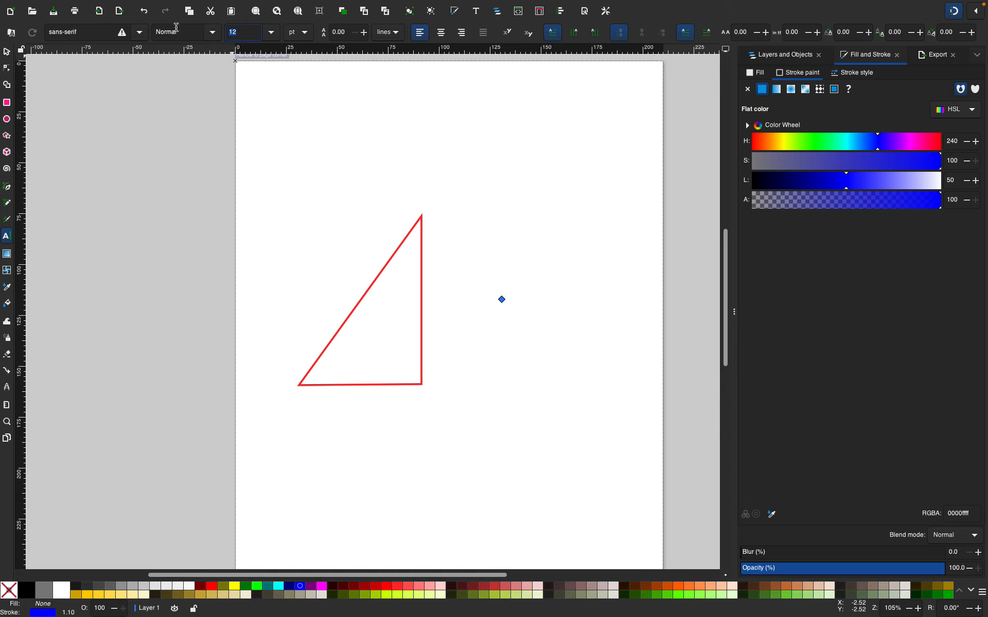
pyautogui.moveTo(500, 299); pyautogui.dragTo(520, 310)
pyautogui.press('super+z')
pyautogui.press('super+shift+z')
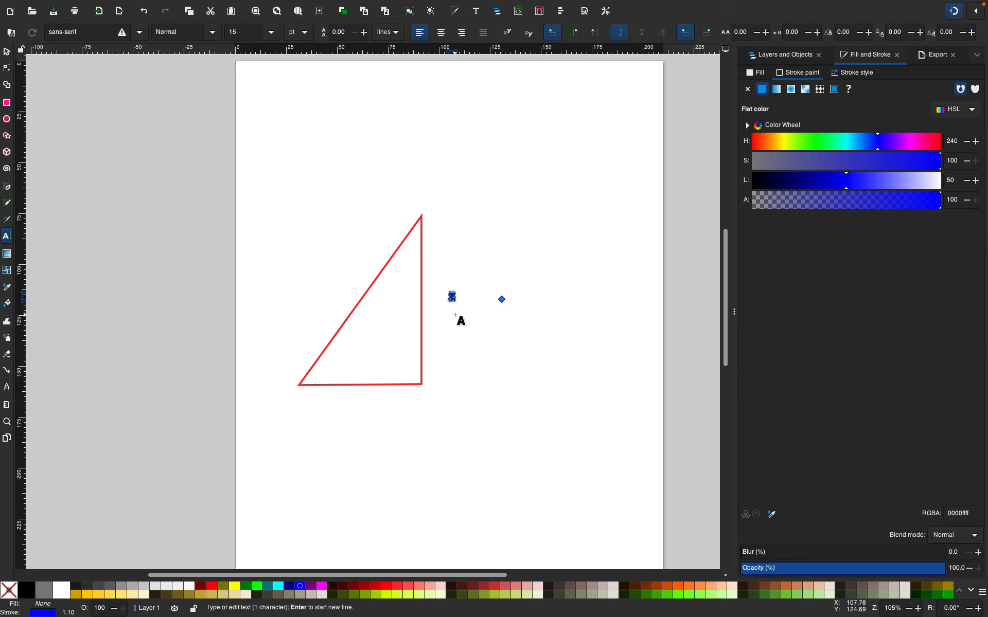
# Set the text font size to 16 pt
pyautogui.moveTo(456, 298); pyautogui.dragTo(446, 300)
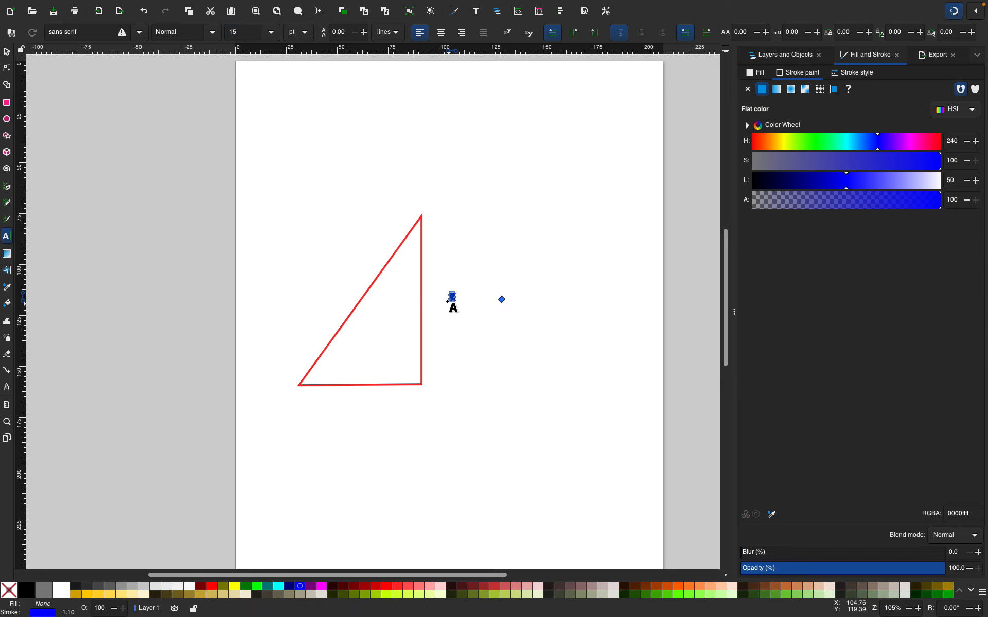
pyautogui.click(271, 34)
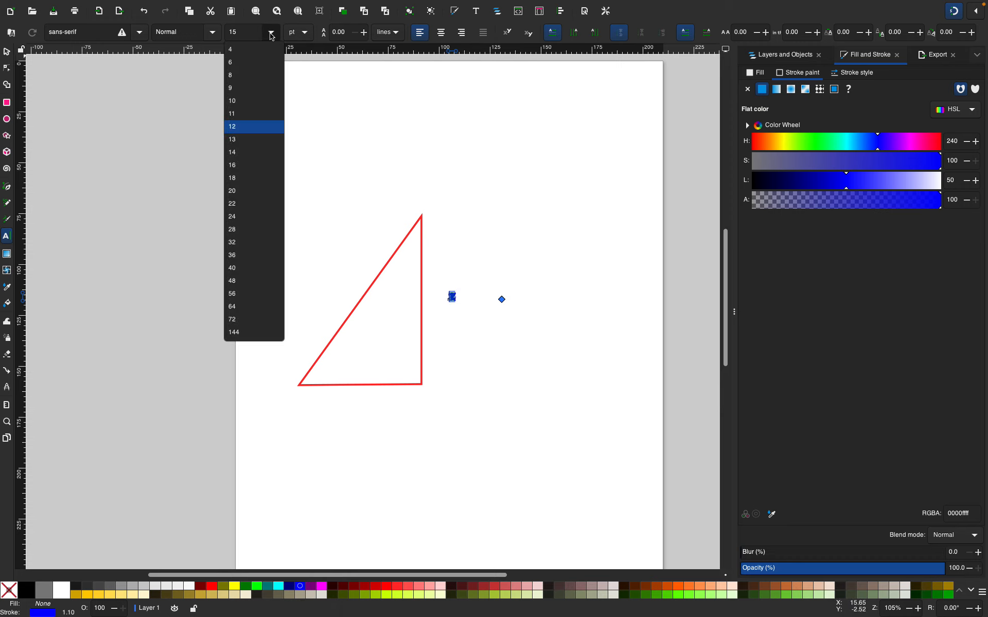
pyautogui.click(237, 165)
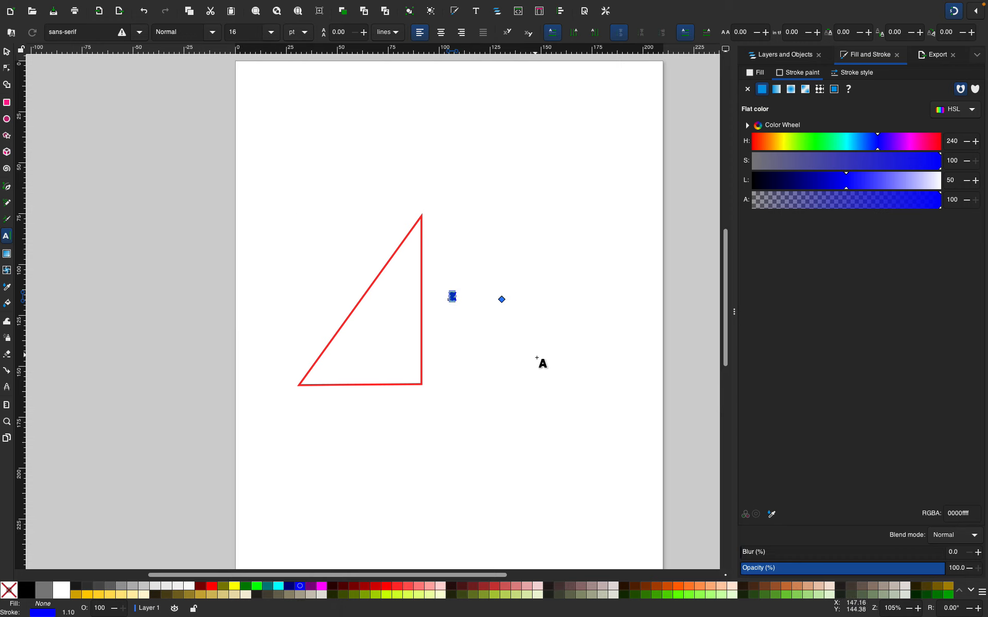
# Type the label a^2 beside the triangle's vertical side and select all of its text
pyautogui.click(576, 386)
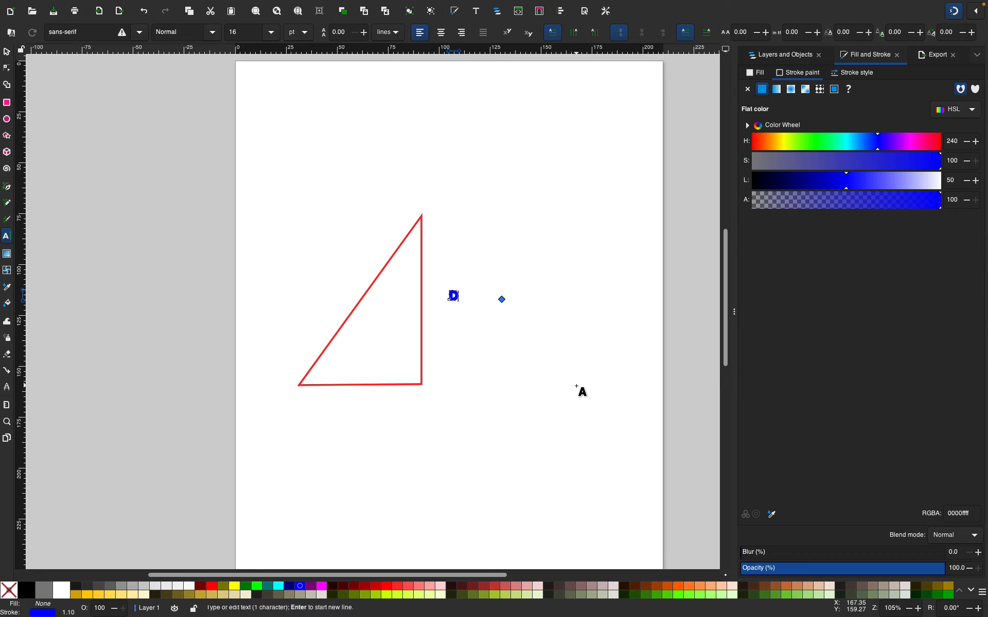
pyautogui.write('A^2')
pyautogui.hotkey('ctrl', 'a')
# Lower the saturation of the text's stroke colour to 15
pyautogui.click(850, 161)
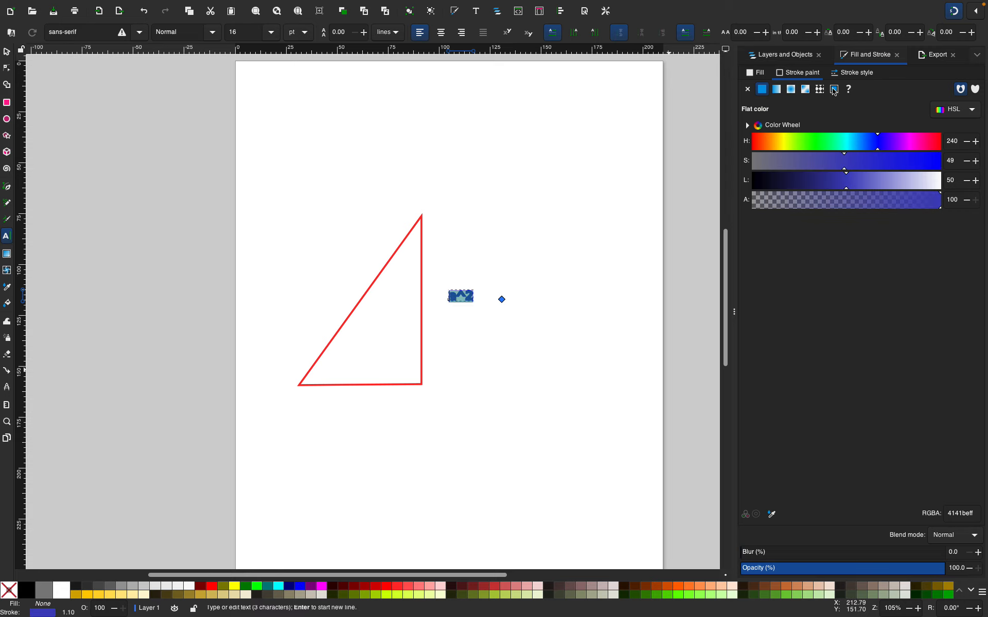
pyautogui.click(801, 57)
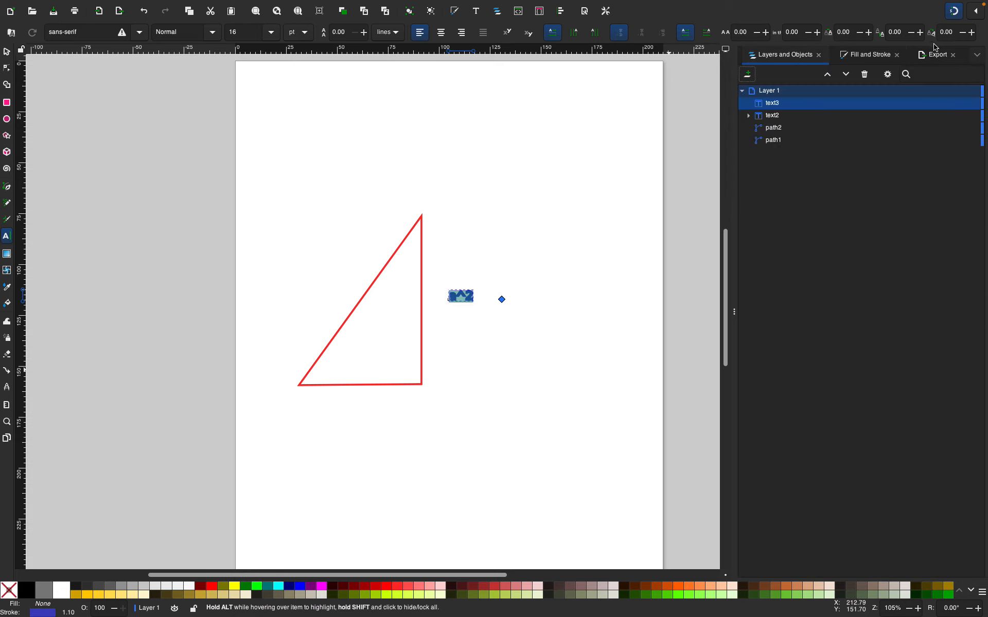
pyautogui.click(871, 56)
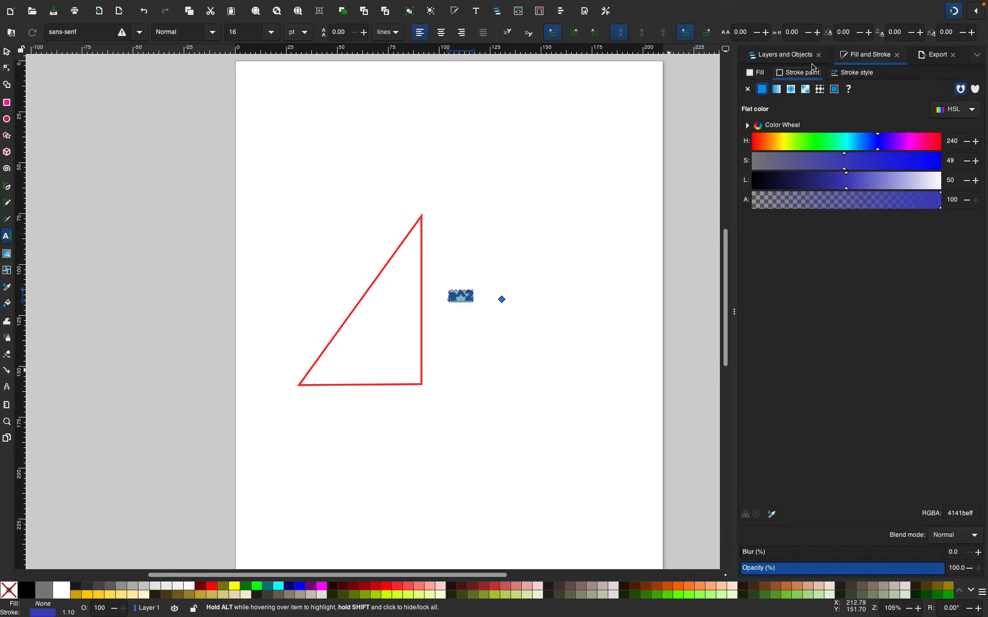
pyautogui.click(780, 161)
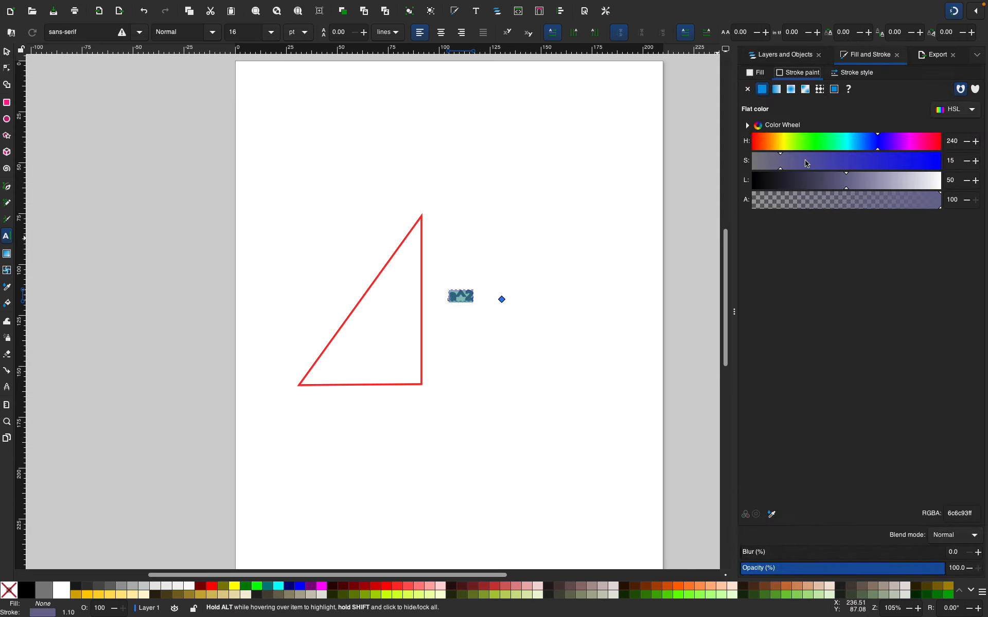
pyautogui.click(846, 73)
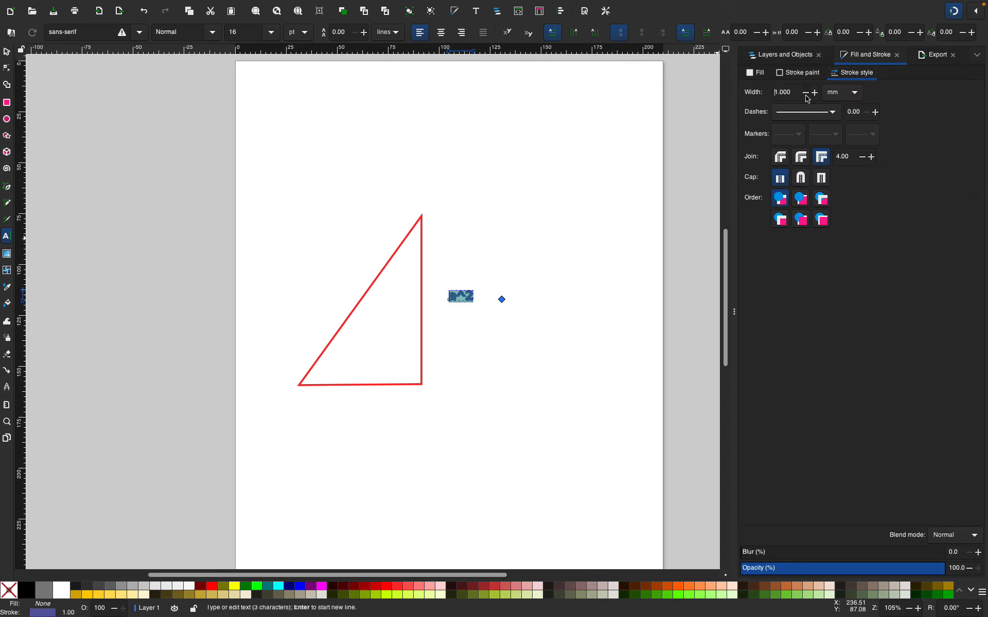
# Select the a^2 label and fill it with blue
pyautogui.click(580, 208)
pyautogui.click(449, 275)
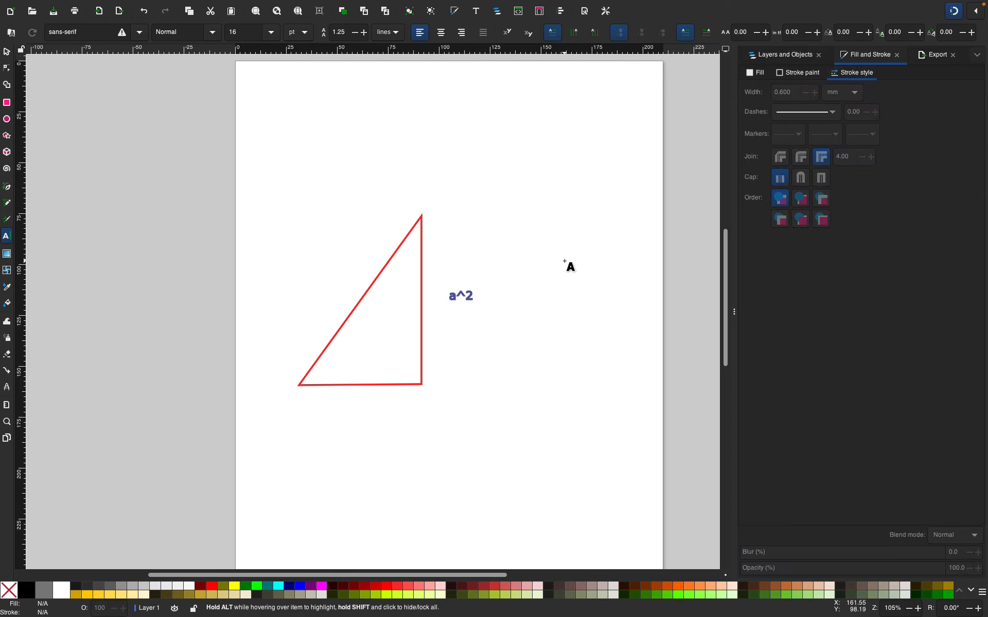
pyautogui.click(7, 52)
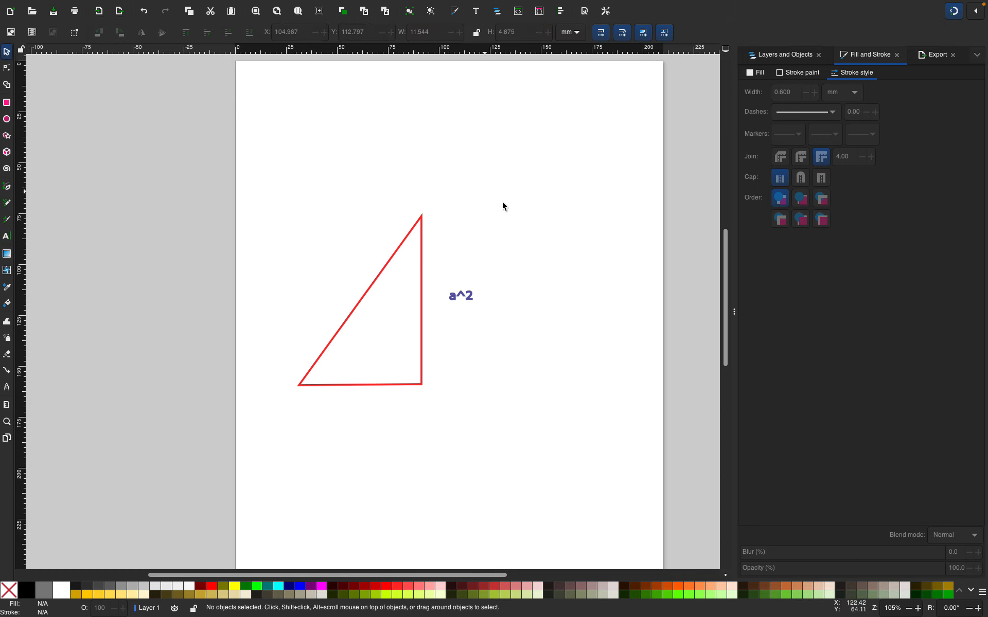
pyautogui.click(460, 296)
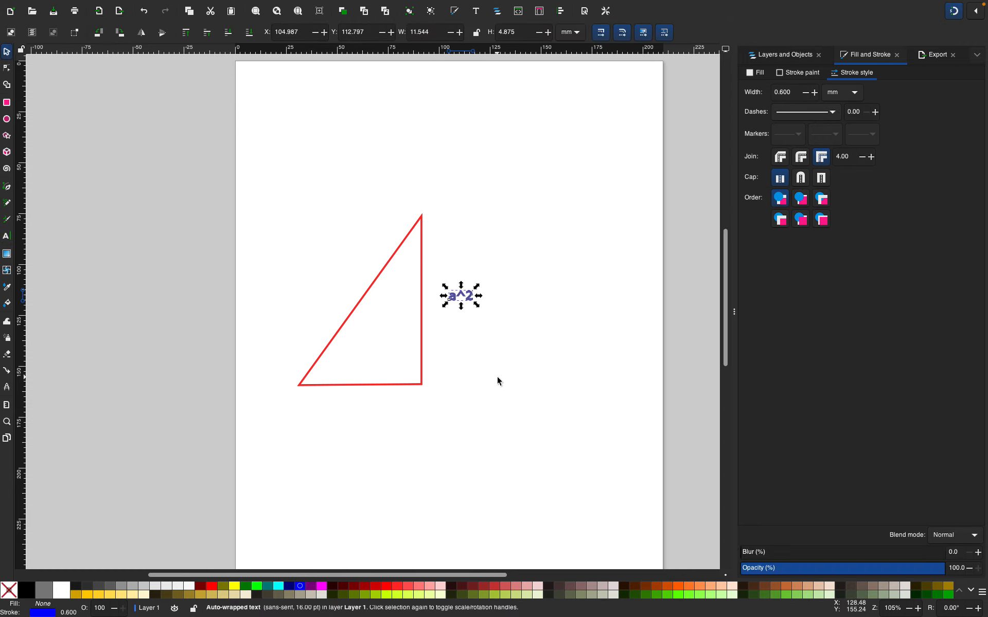
pyautogui.click(301, 587)
# Draw a short horizontal bar about 9 mm long with the Pen tool just beside the triangle's top vertex
pyautogui.press('shift')
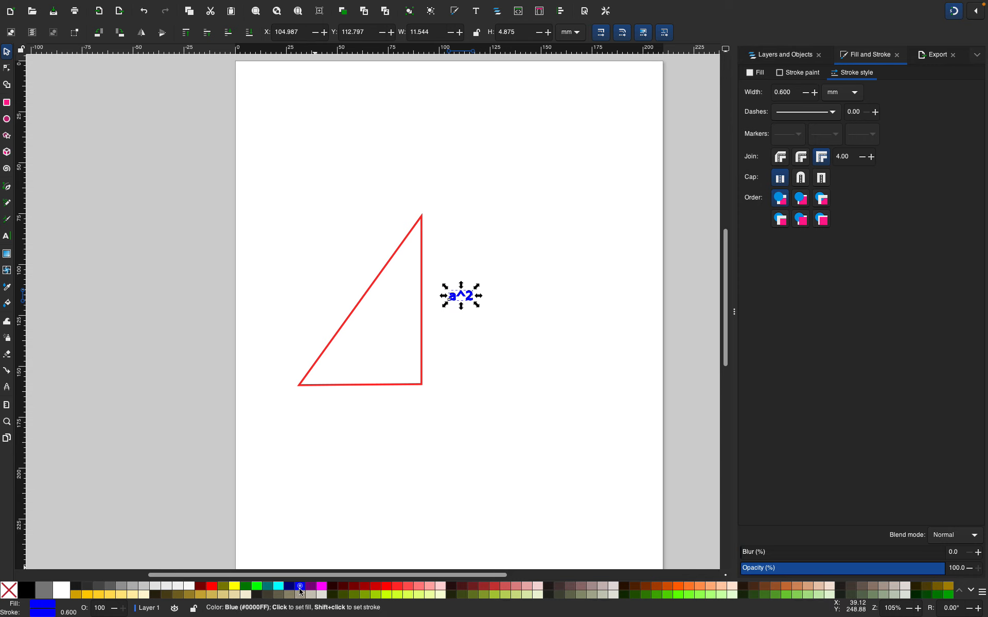
pyautogui.click(433, 400)
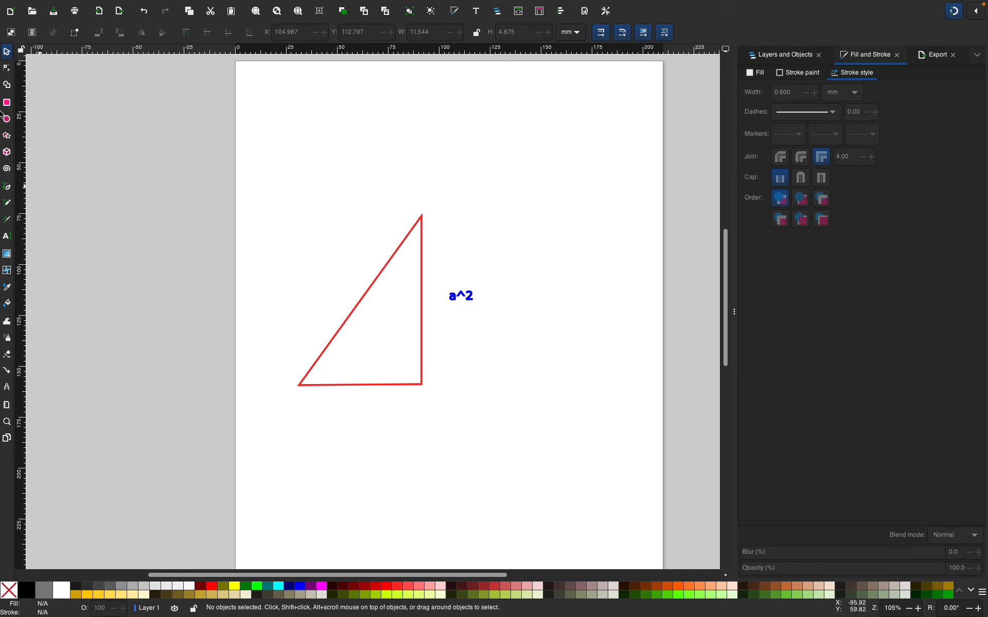
pyautogui.click(7, 189)
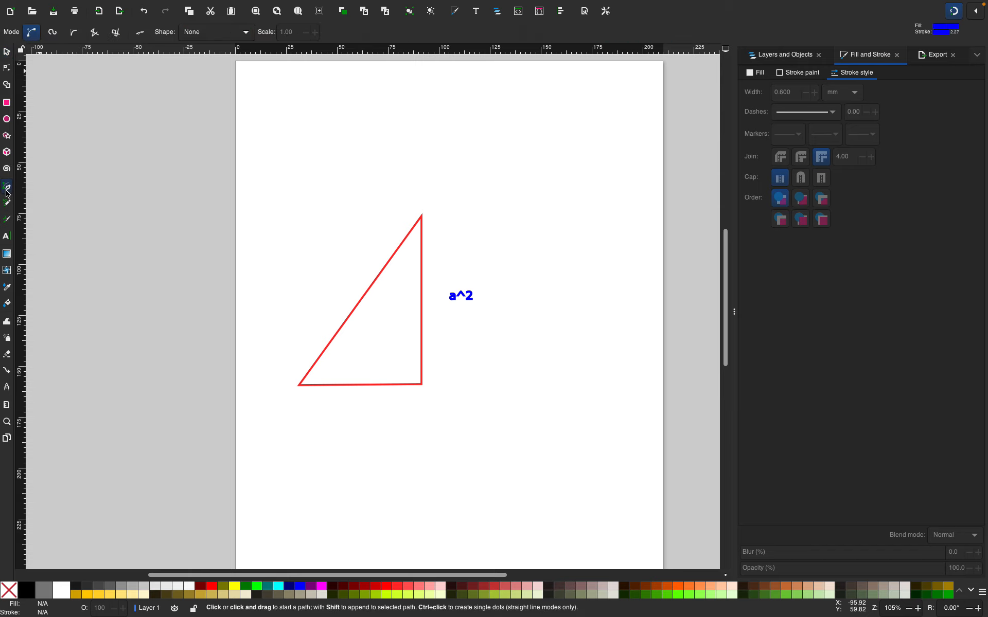
pyautogui.scroll(2, 441, 230)
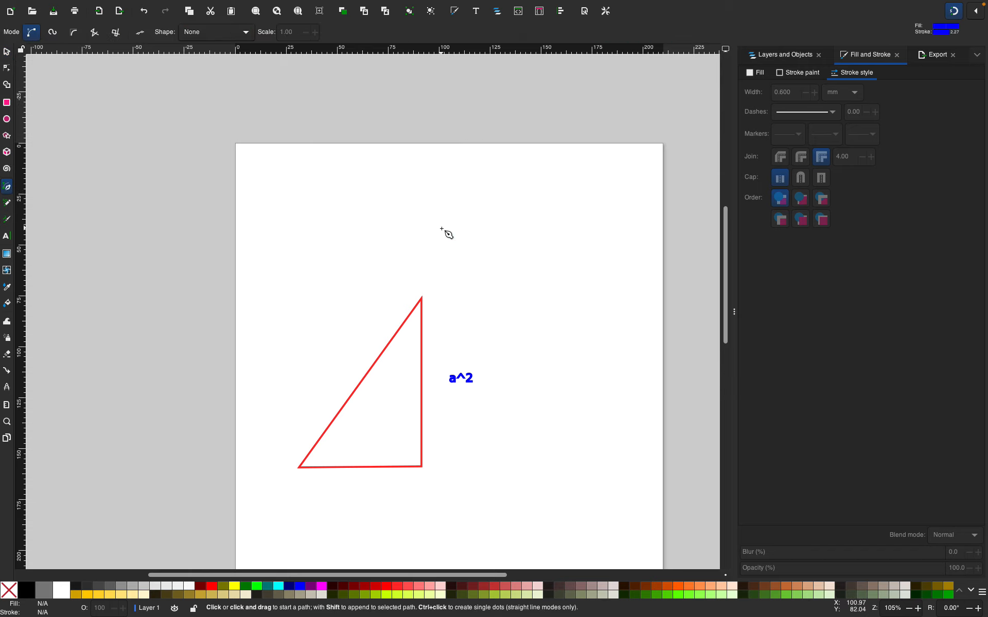
pyautogui.scroll(-2, 441, 230)
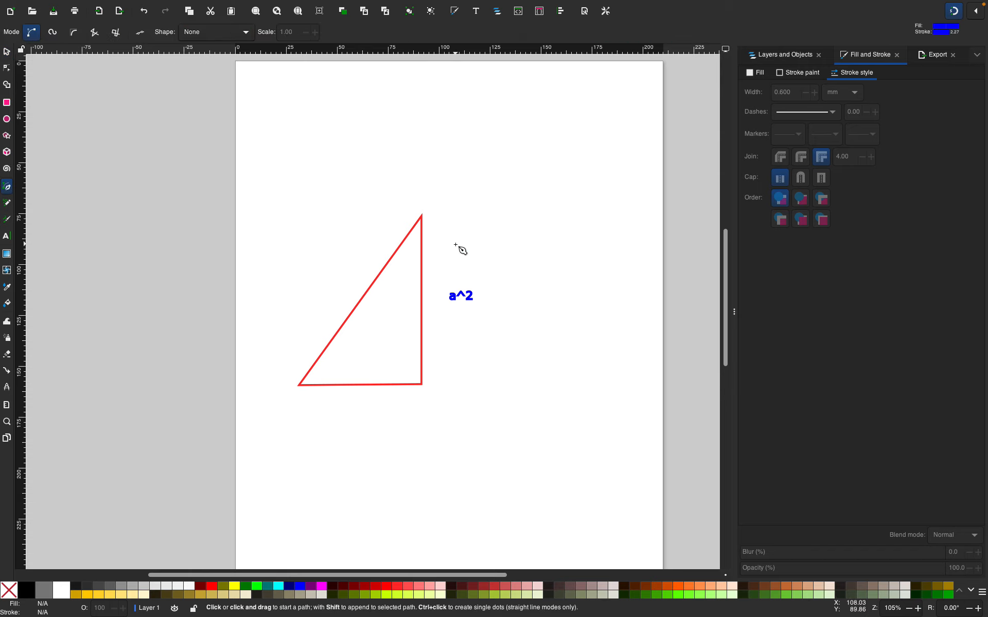
pyautogui.scroll(-2, 461, 249)
pyautogui.scroll(1, 462, 250)
pyautogui.scroll(4, 461, 249)
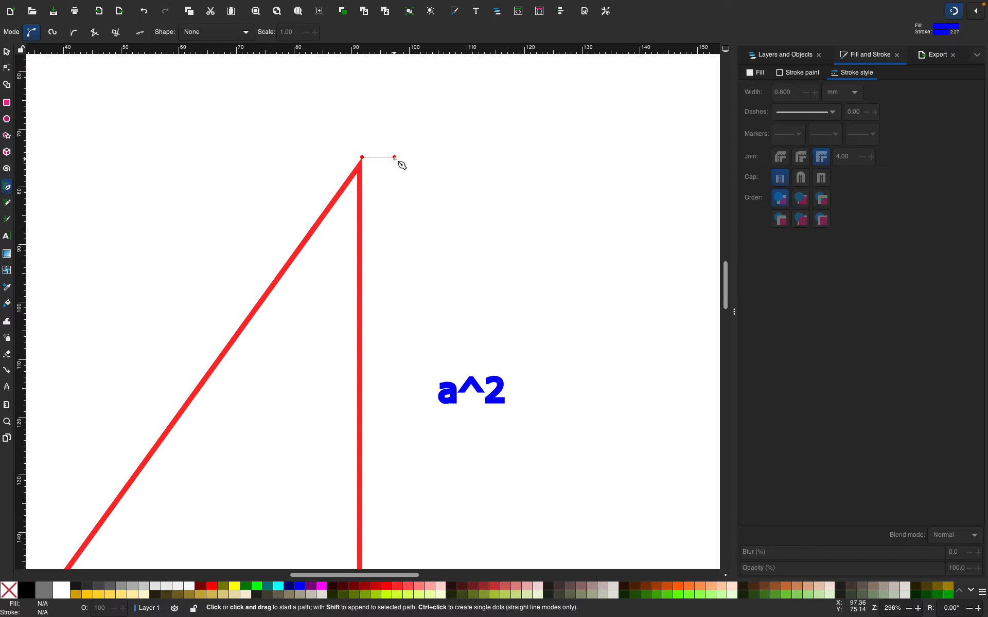
pyautogui.click(505, 376)
pyautogui.scroll(-4, 507, 366)
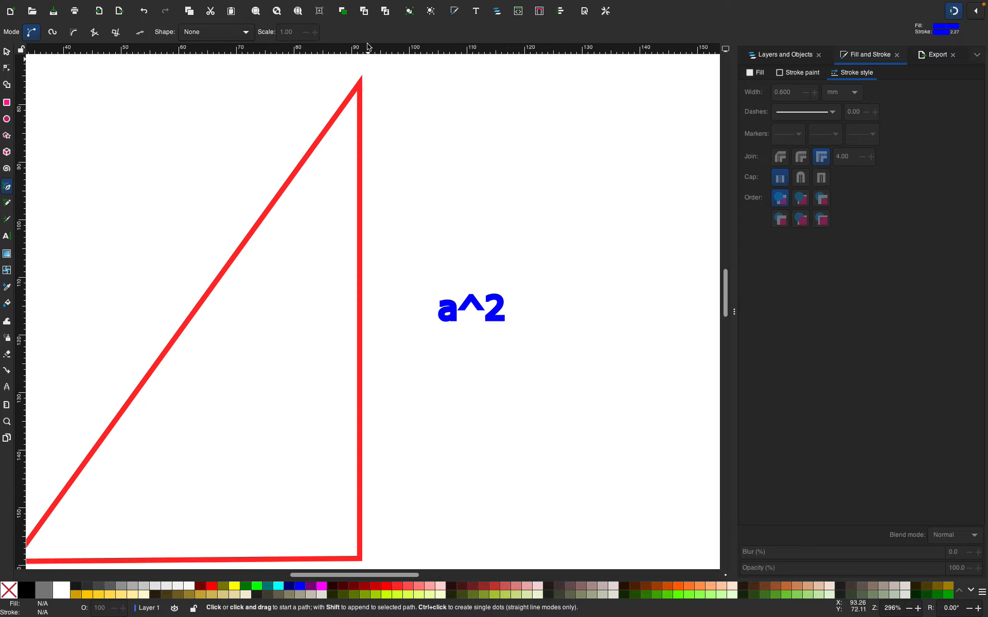
pyautogui.click(378, 79)
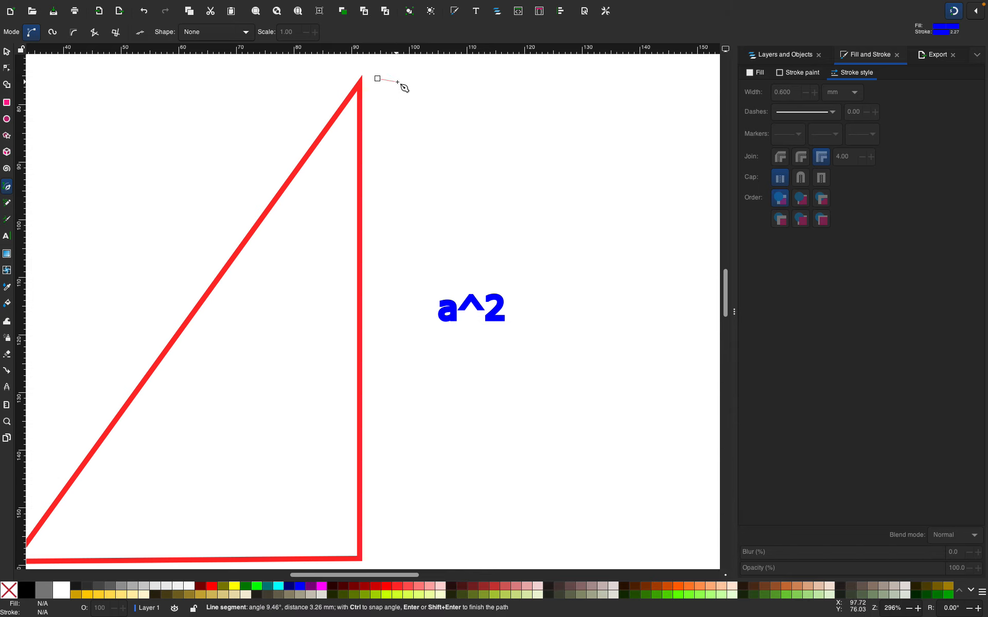
pyautogui.click(428, 80)
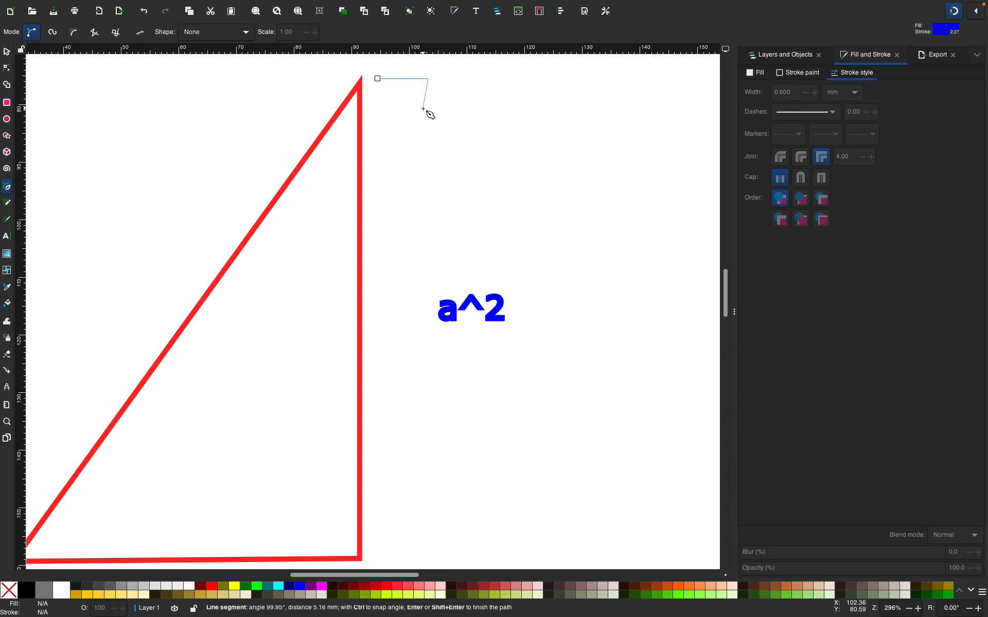
pyautogui.press('Return')
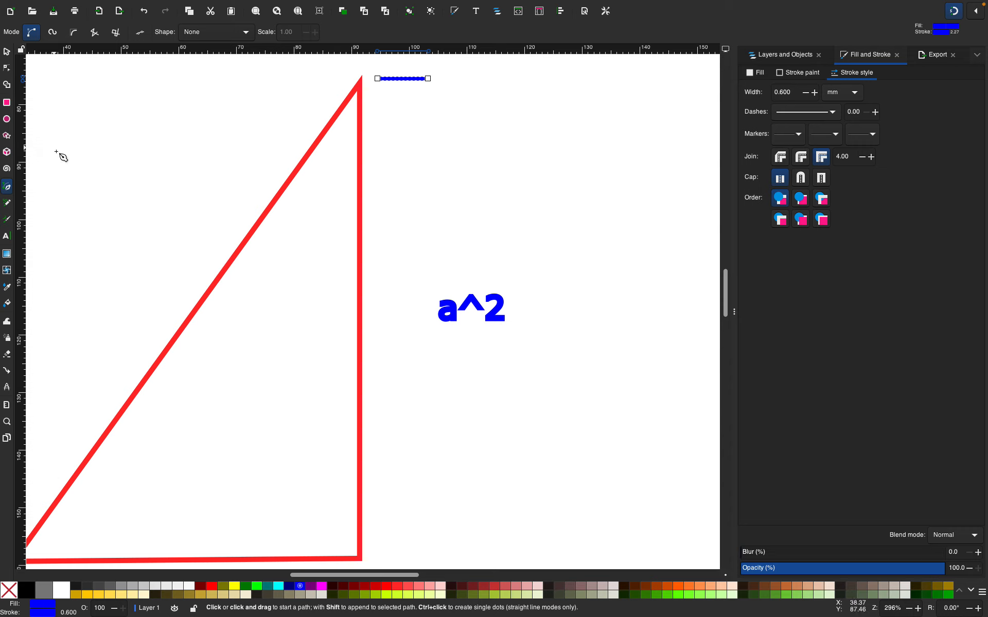
# Draw a vertical line about 84 mm long down from the bar's midpoint, parallel to the triangle's vertical side
pyautogui.moveTo(403, 78); pyautogui.dragTo(403, 136)
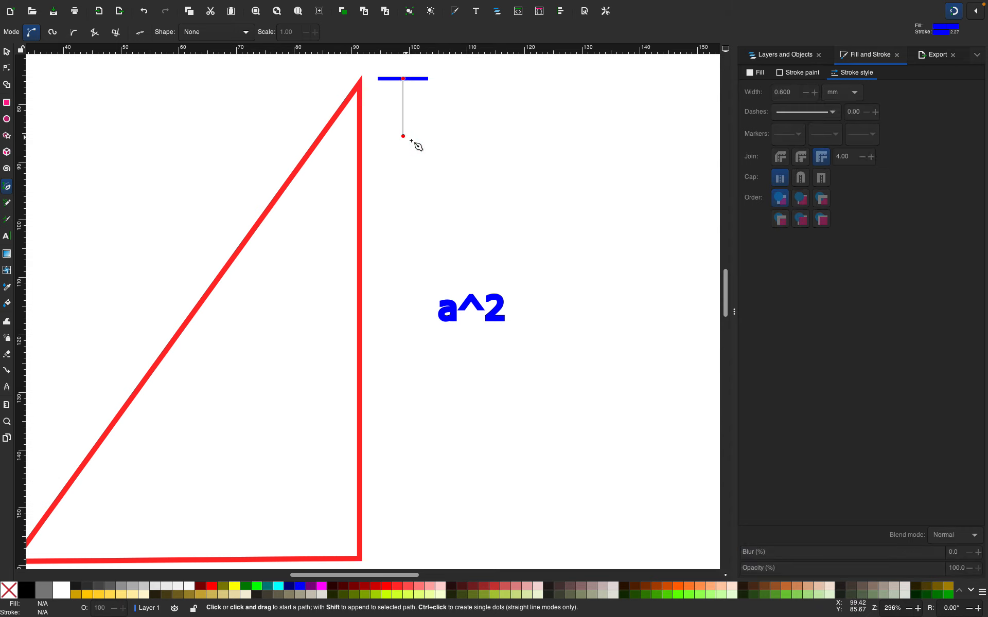
pyautogui.click(402, 78)
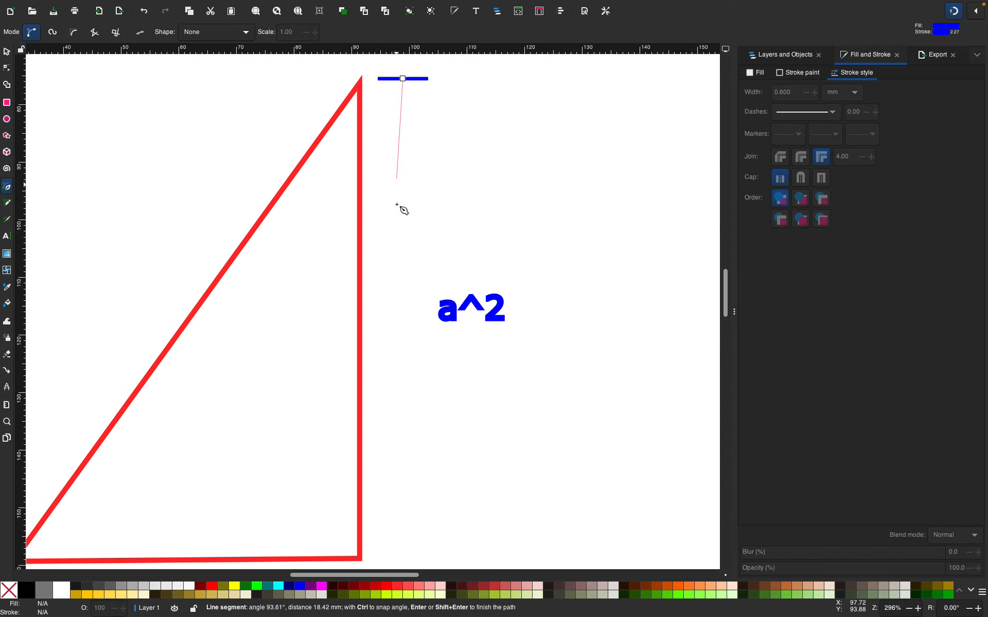
pyautogui.scroll(-4, 407, 319)
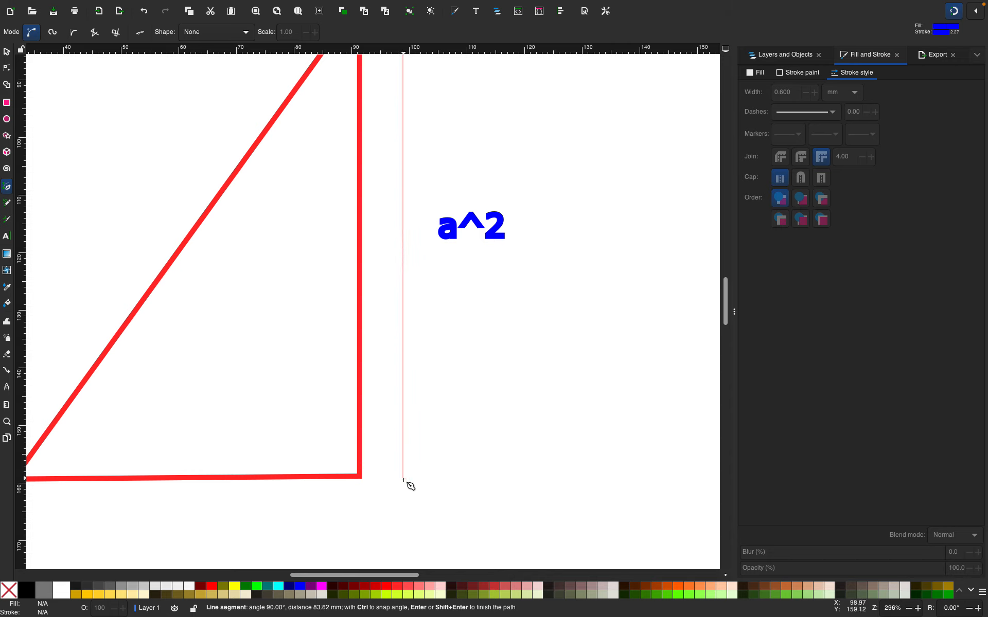
pyautogui.click(404, 480)
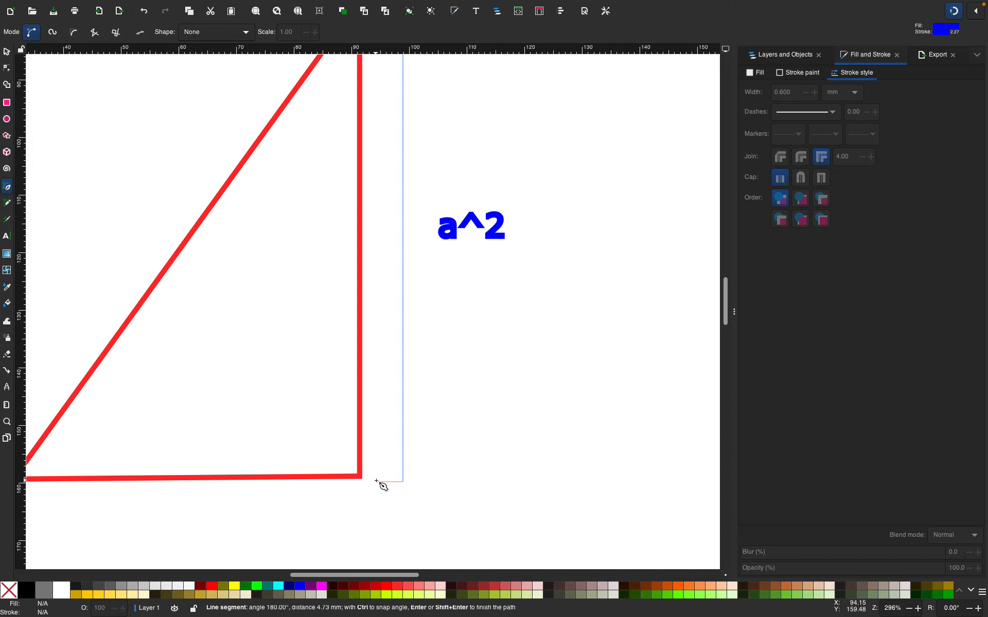
pyautogui.press('Return')
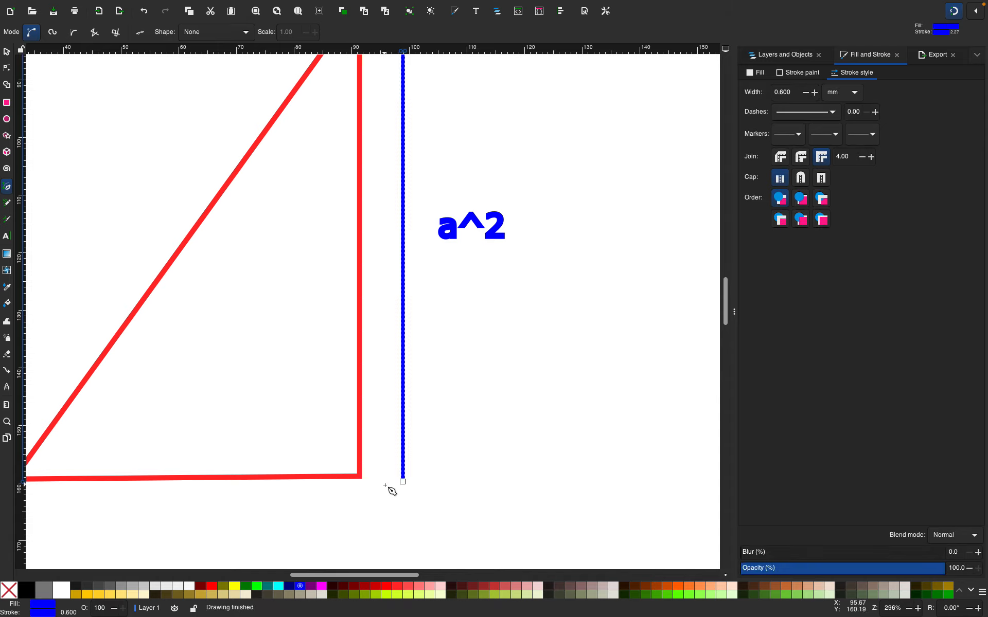
pyautogui.press('Escape')
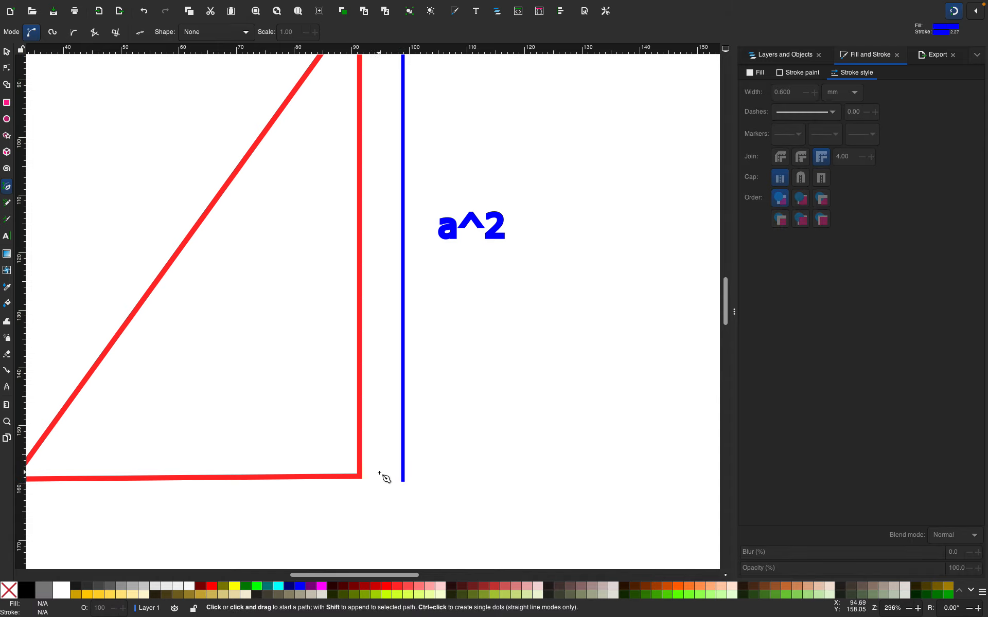
pyautogui.click(361, 482)
pyautogui.scroll(8, 382, 487)
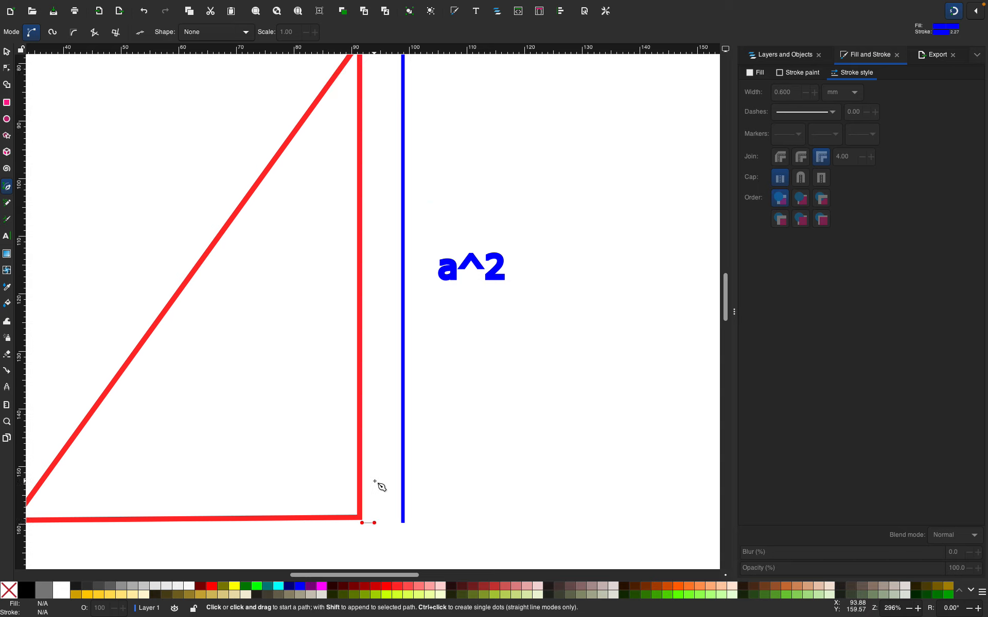
# Place a copy of the short bar at the bottom end of the vertical line
pyautogui.click(6, 52)
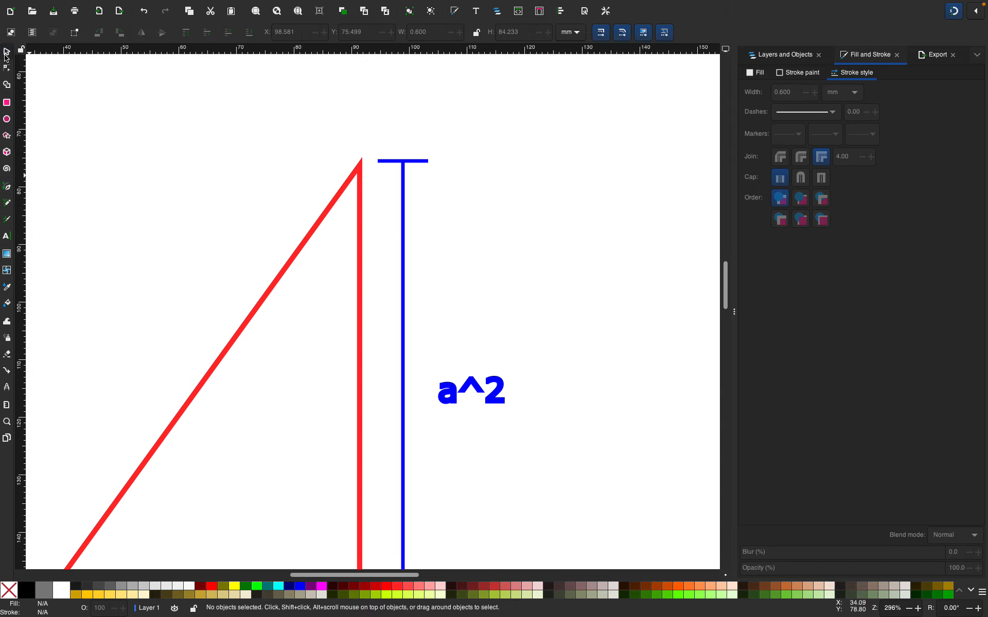
pyautogui.click(390, 162)
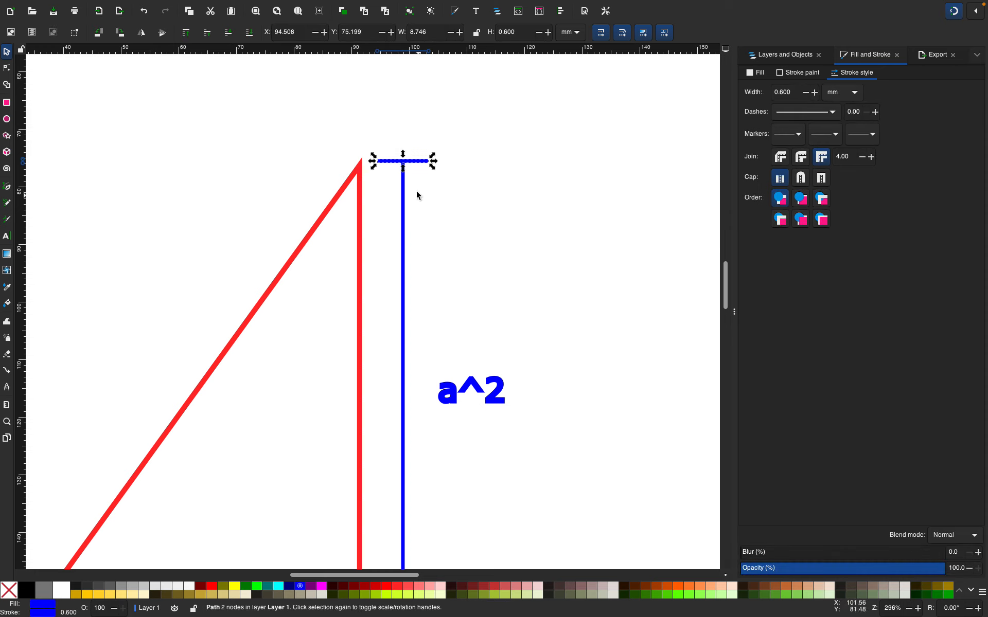
pyautogui.moveTo(426, 161); pyautogui.dragTo(492, 548)
pyautogui.scroll(-5, 480, 513)
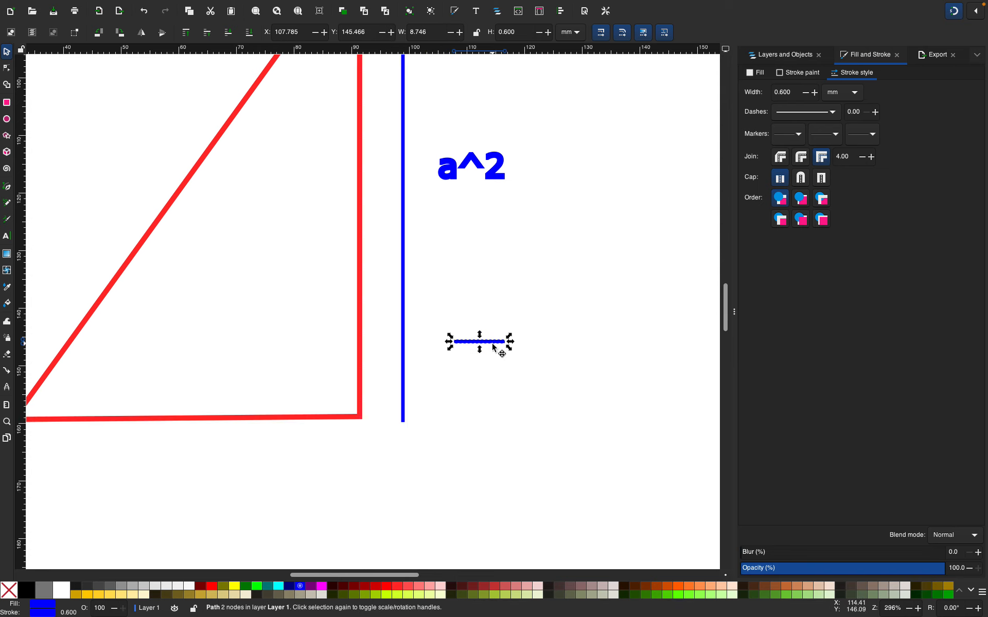
pyautogui.moveTo(492, 347); pyautogui.dragTo(419, 429)
pyautogui.click(446, 497)
# Duplicate the vertical dimension line with its end bars and a^2 label, and move the copy to the right
pyautogui.scroll(8, 437, 468)
pyautogui.scroll(-6, 430, 448)
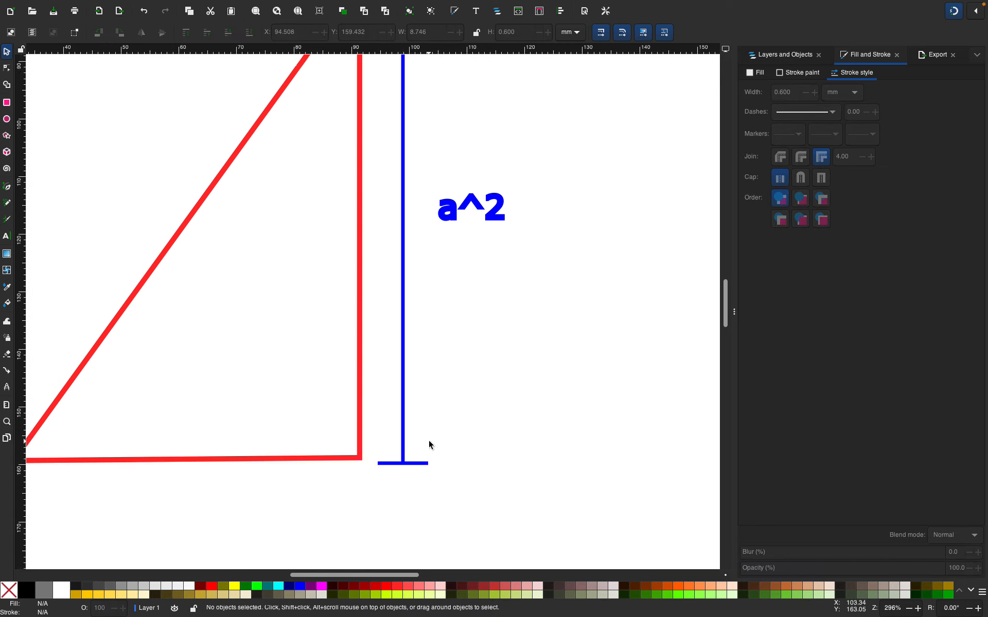
pyautogui.scroll(4, 432, 444)
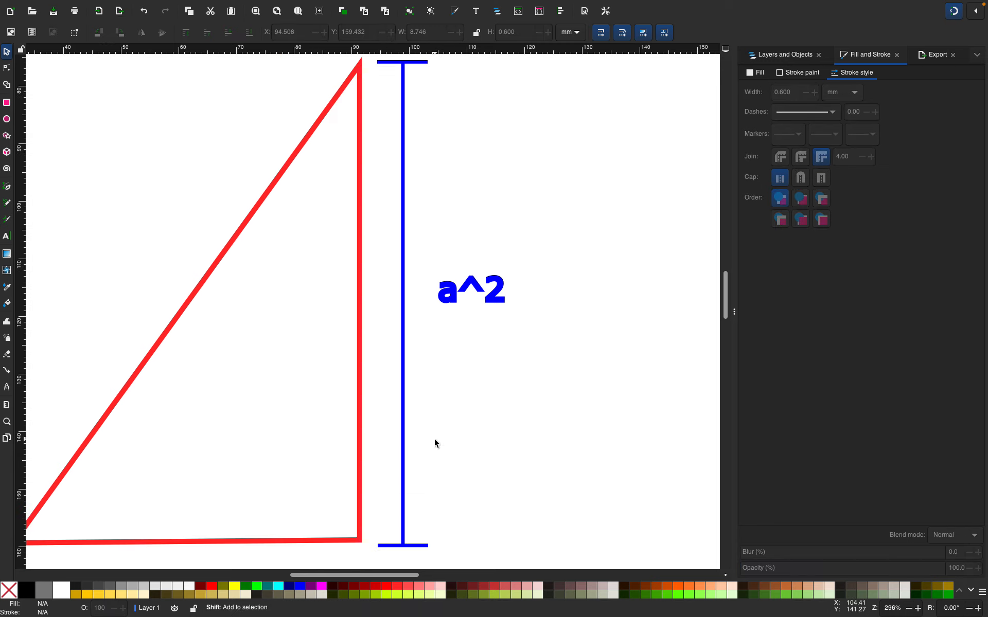
pyautogui.press('-')
pyautogui.press('+')
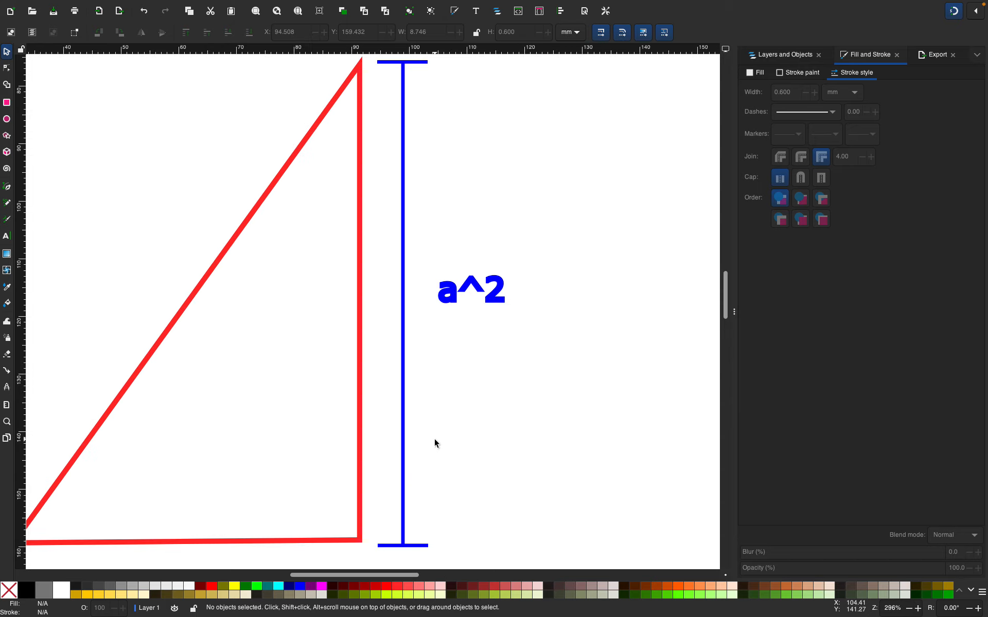
pyautogui.press('-')
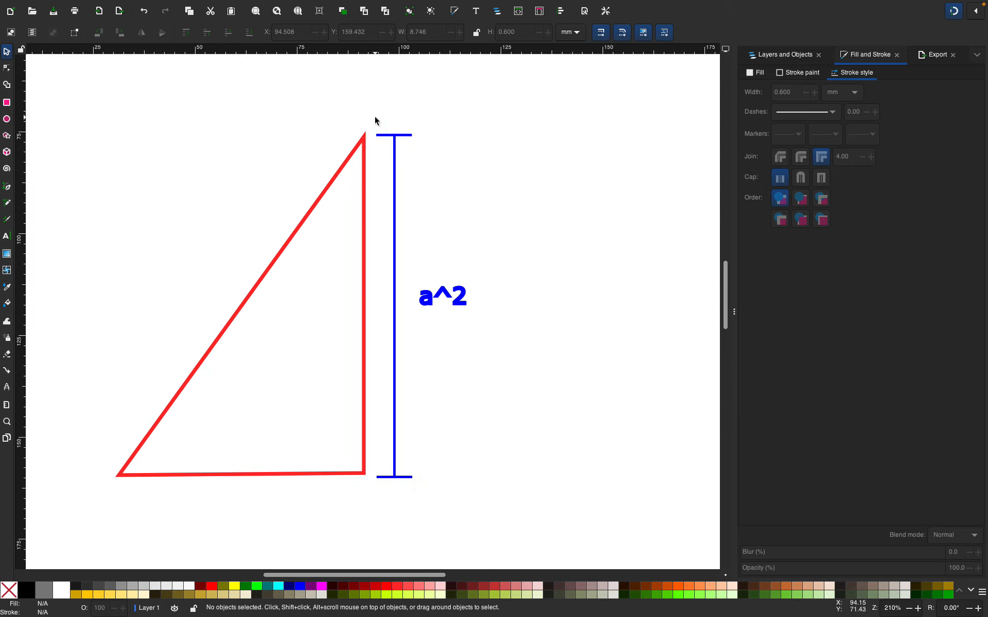
pyautogui.moveTo(375, 117); pyautogui.dragTo(493, 483)
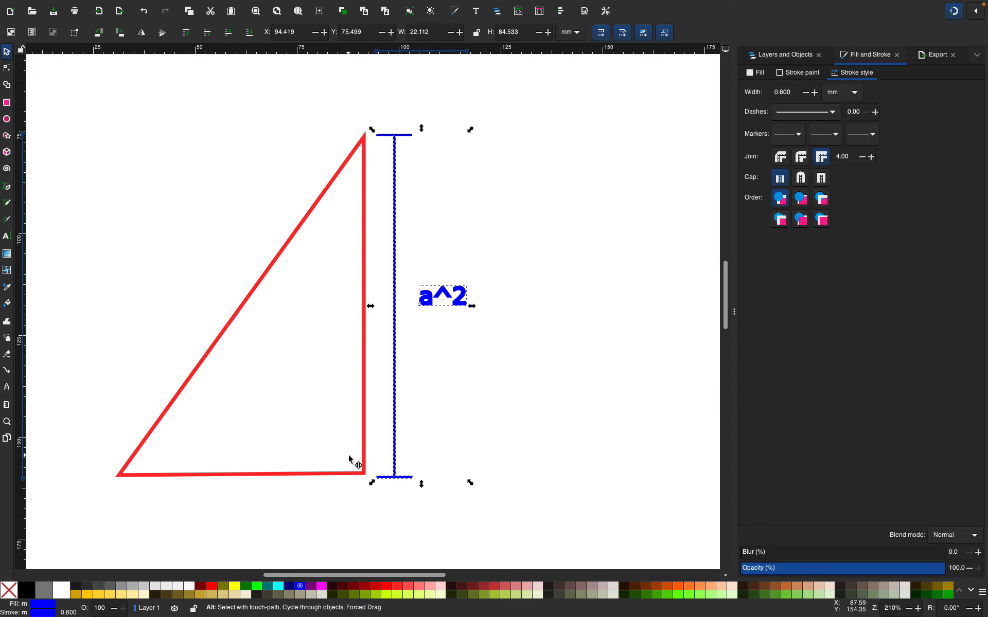
pyautogui.hotkey('ctrl', 'd')
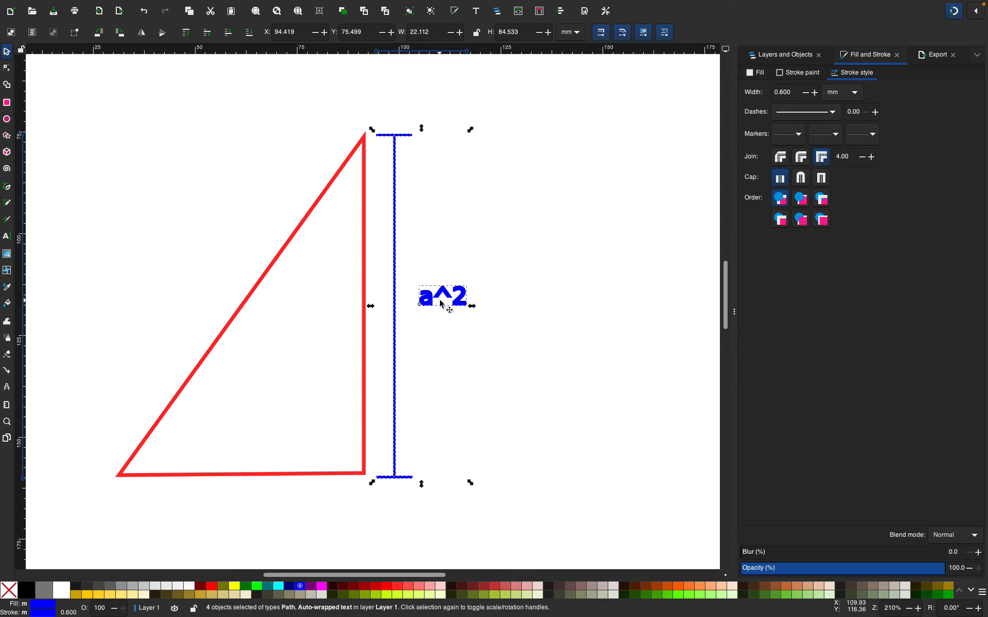
pyautogui.moveTo(447, 302); pyautogui.dragTo(602, 482)
# Move the copied a^2 label further right, away from the copied dimension line
pyautogui.scroll(-10, 602, 482)
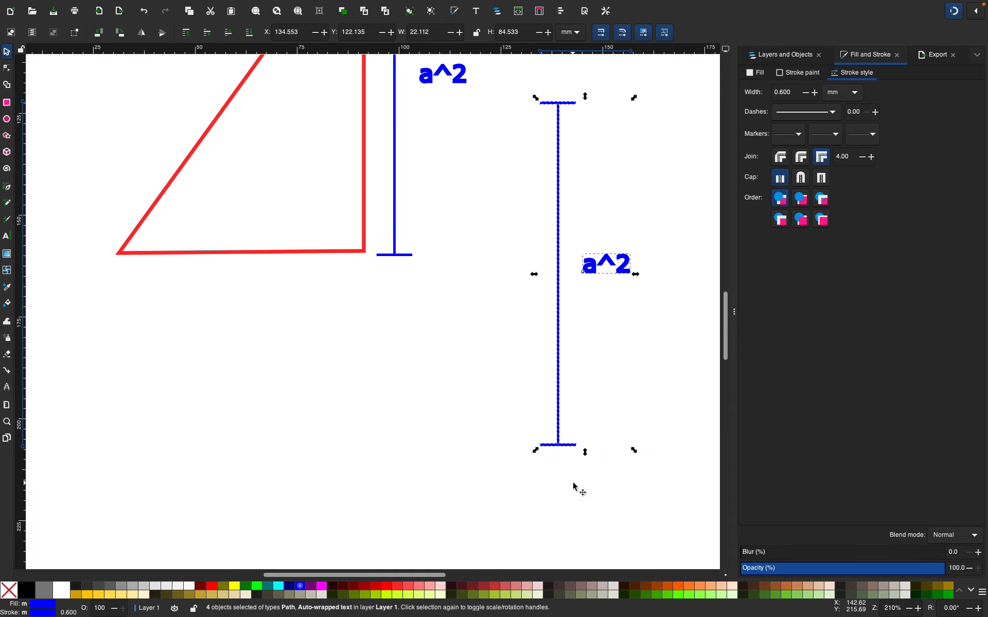
pyautogui.scroll(4, 578, 489)
pyautogui.click(641, 418)
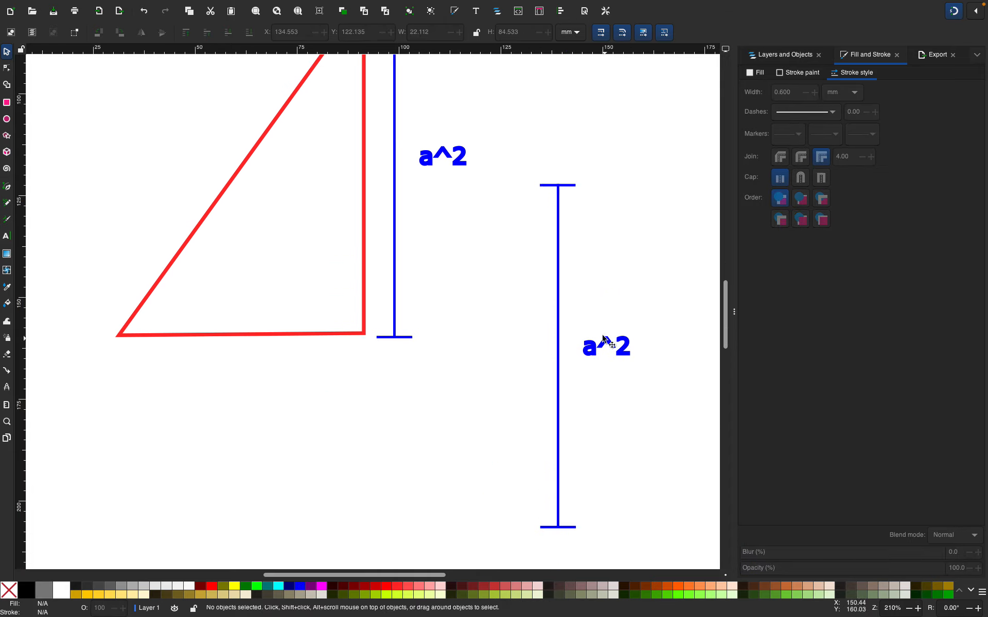
pyautogui.moveTo(580, 314); pyautogui.dragTo(648, 406)
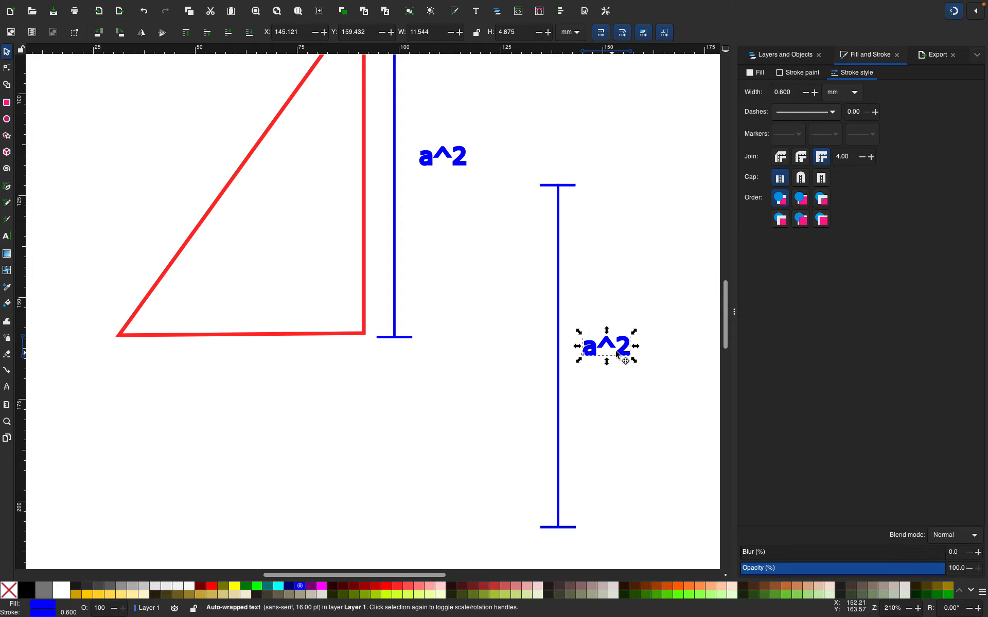
pyautogui.moveTo(607, 347); pyautogui.dragTo(661, 357)
# Rotate the copied dimension line to horizontal and place it beneath the triangle's base
pyautogui.moveTo(533, 163); pyautogui.dragTo(597, 544)
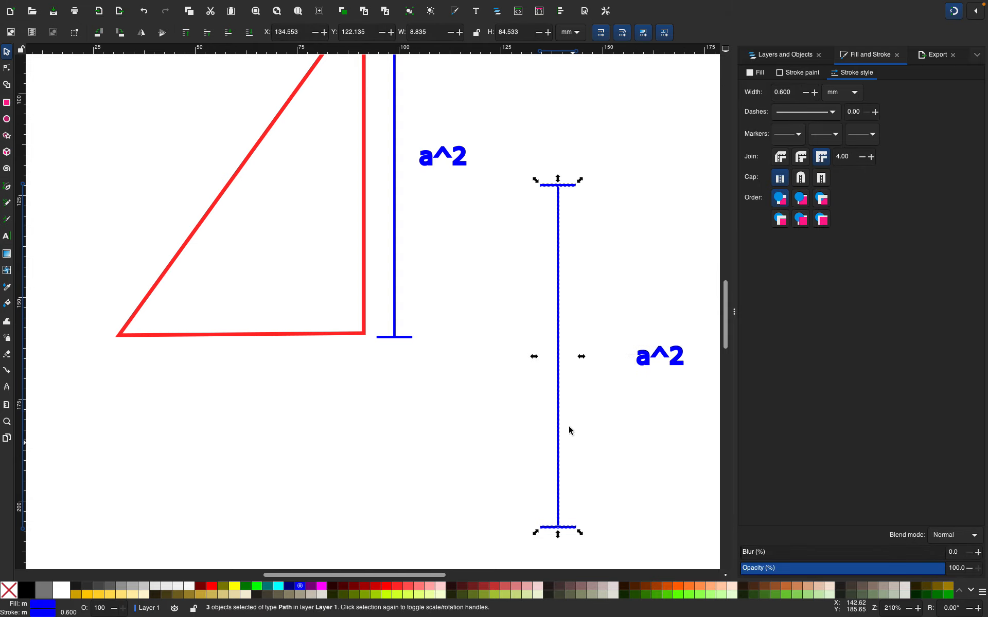
pyautogui.click(560, 331)
pyautogui.moveTo(579, 180); pyautogui.dragTo(298, 373)
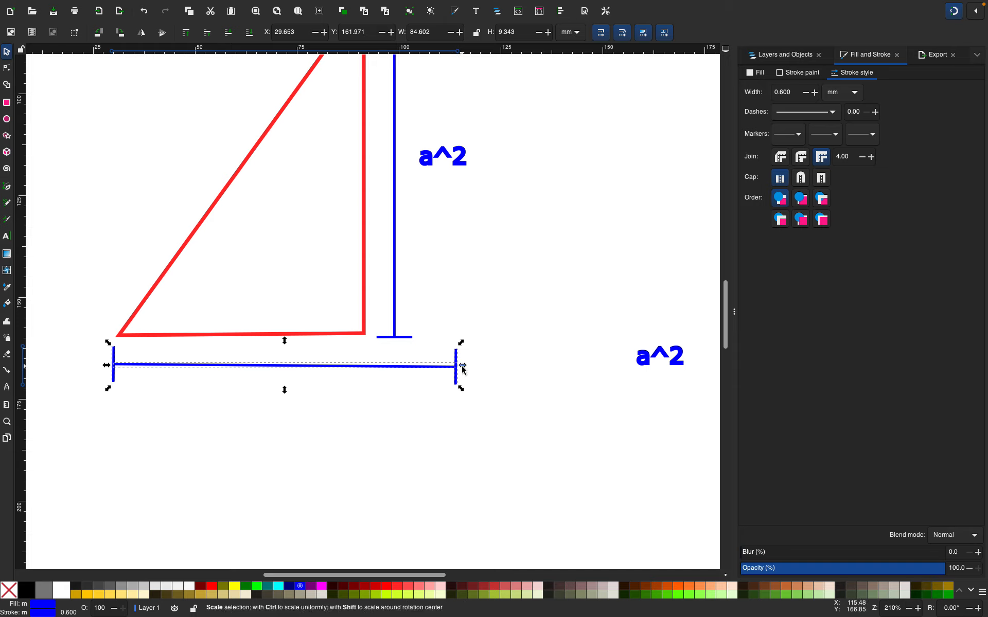
# Try resizing the copied horizontal dimension line by its handles, undoing the last resize
pyautogui.moveTo(461, 366); pyautogui.dragTo(486, 375)
pyautogui.moveTo(490, 374)
pyautogui.mouseDown()
pyautogui.moveTo(414, 376)
pyautogui.moveTo(488, 375)
pyautogui.mouseUp()
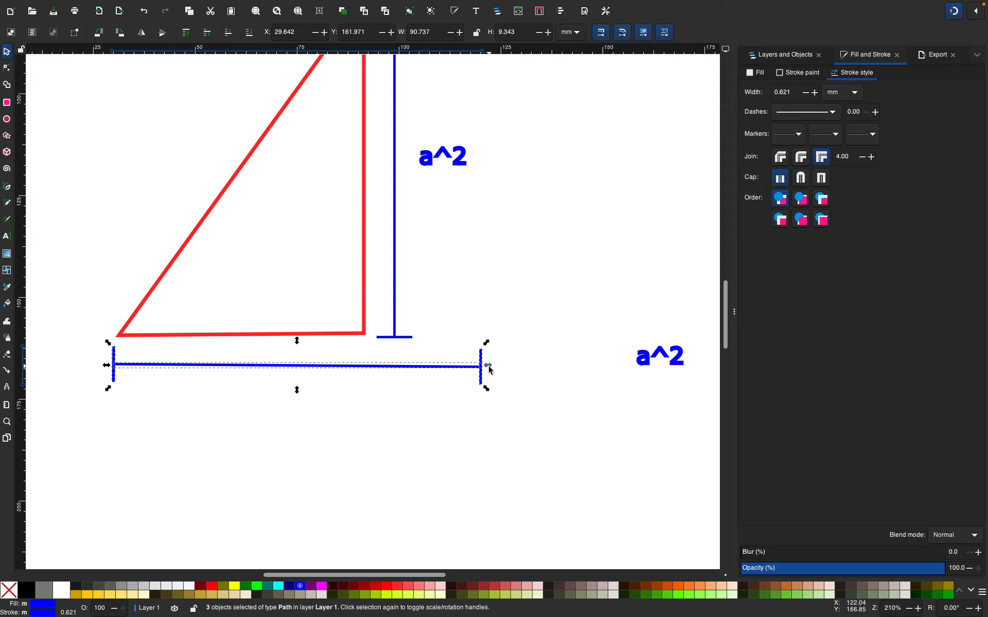
pyautogui.moveTo(487, 343); pyautogui.dragTo(450, 368)
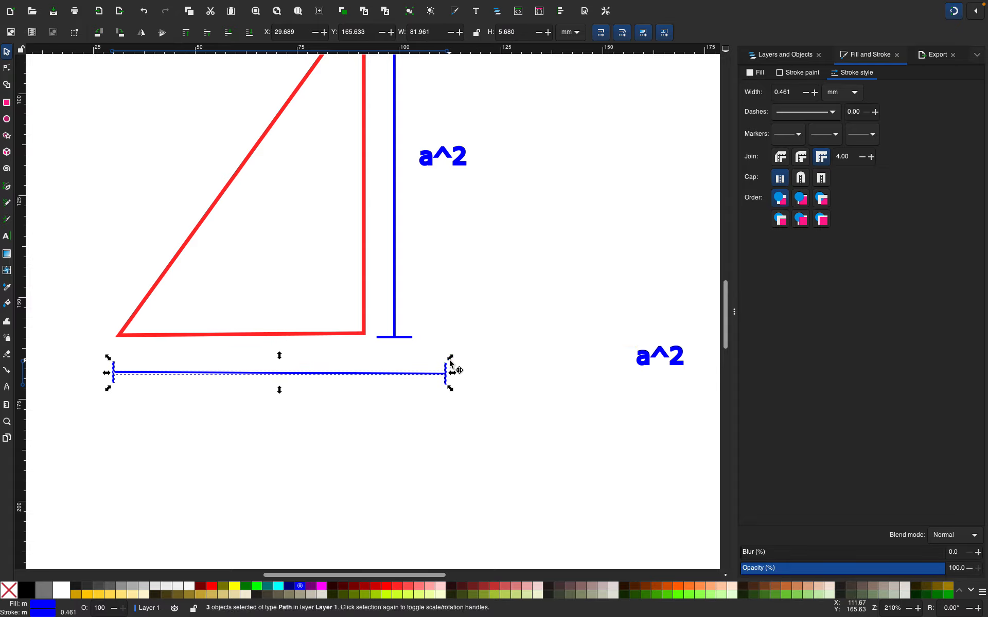
pyautogui.hotkey('ctrl', 'z')
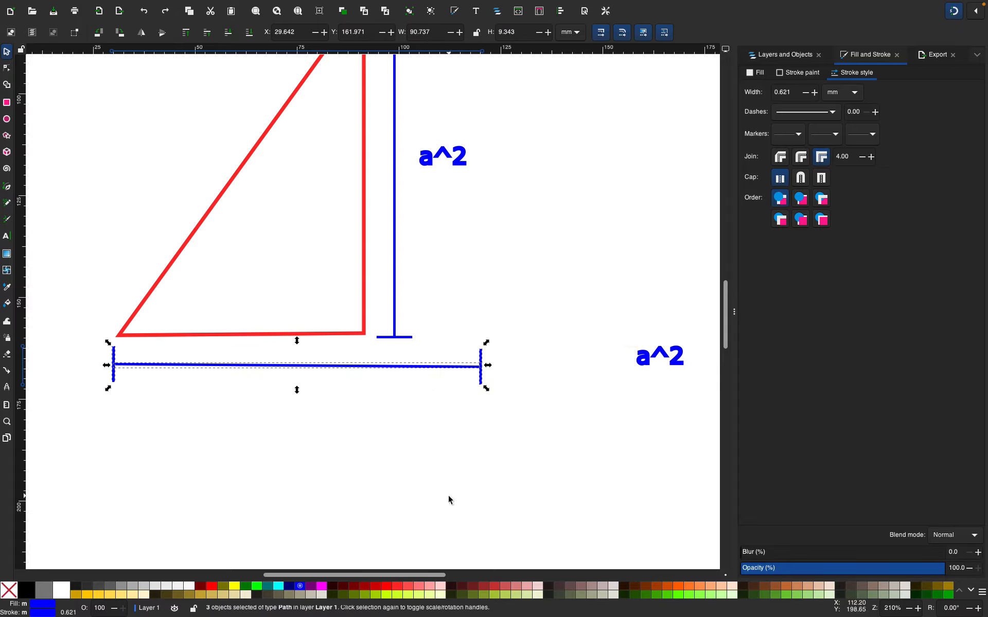
pyautogui.click(448, 496)
pyautogui.click(437, 369)
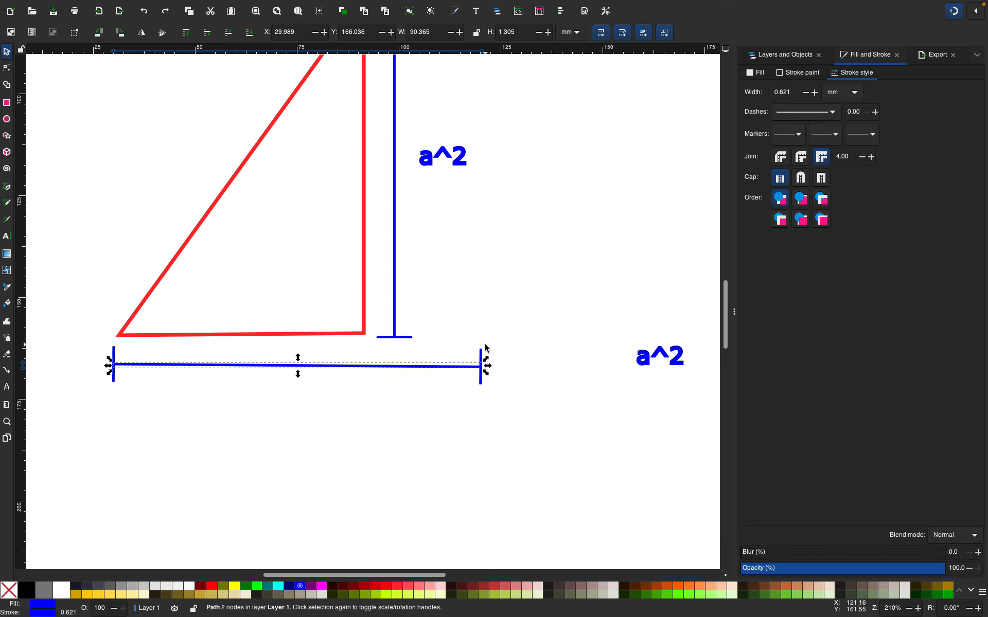
pyautogui.click(455, 370)
pyautogui.click(456, 369)
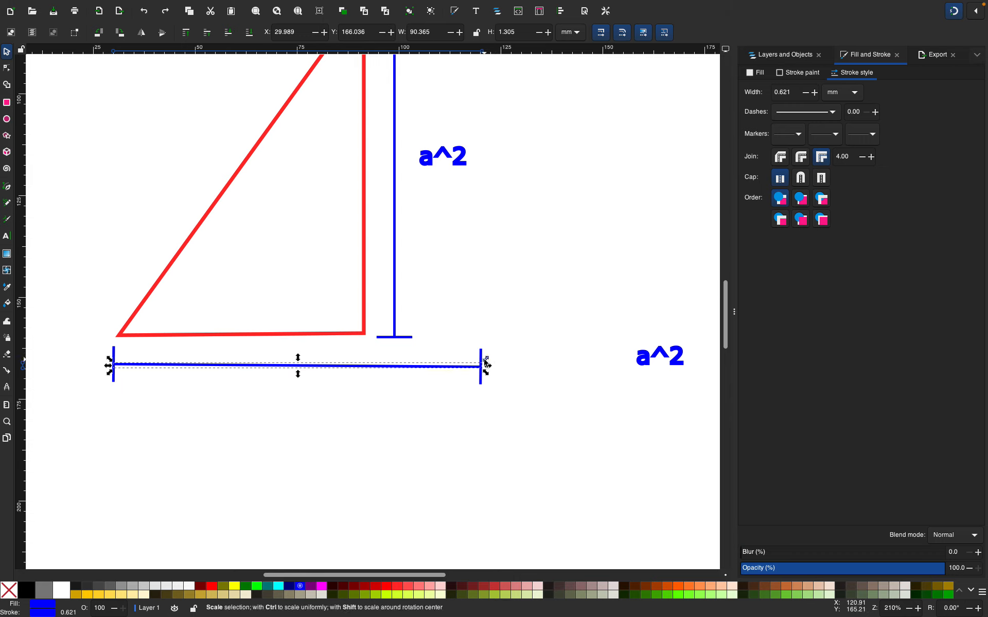
pyautogui.moveTo(483, 358)
pyautogui.mouseDown()
pyautogui.moveTo(494, 355)
pyautogui.moveTo(485, 361)
pyautogui.mouseUp()
pyautogui.hotkey('ctrl', 'z')
pyautogui.click(429, 432)
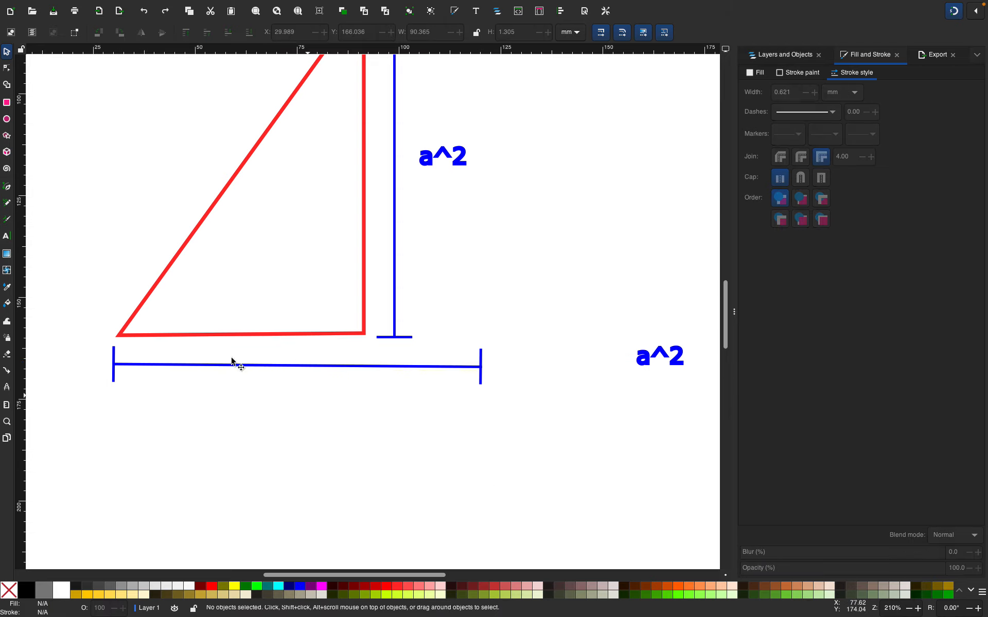
# Group the horizontal dimension line together with its two end bars
pyautogui.moveTo(91, 337); pyautogui.dragTo(522, 412)
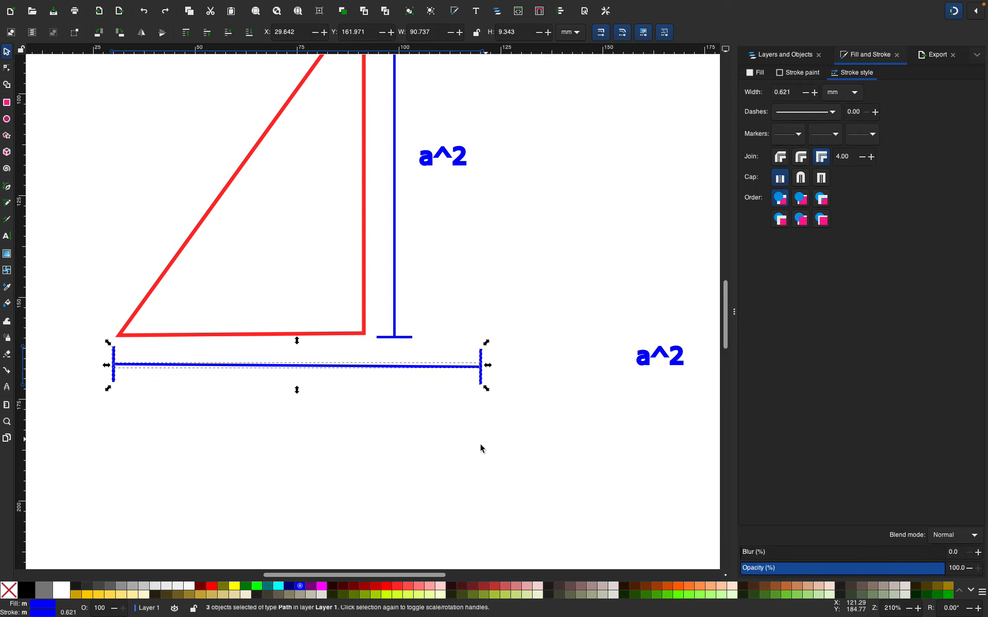
pyautogui.hotkey('ctrl', 'g')
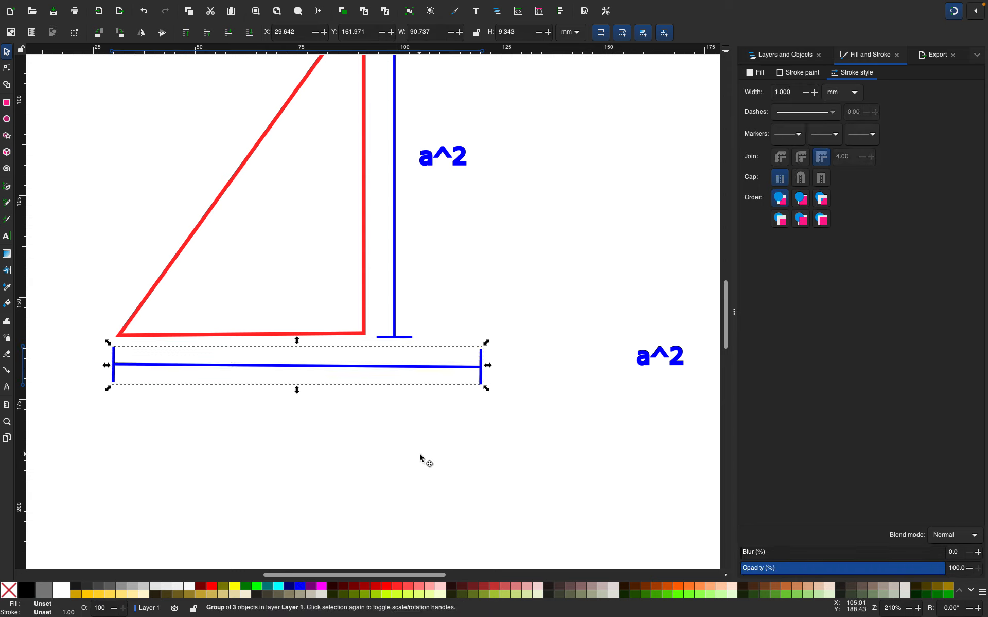
pyautogui.press('alt')
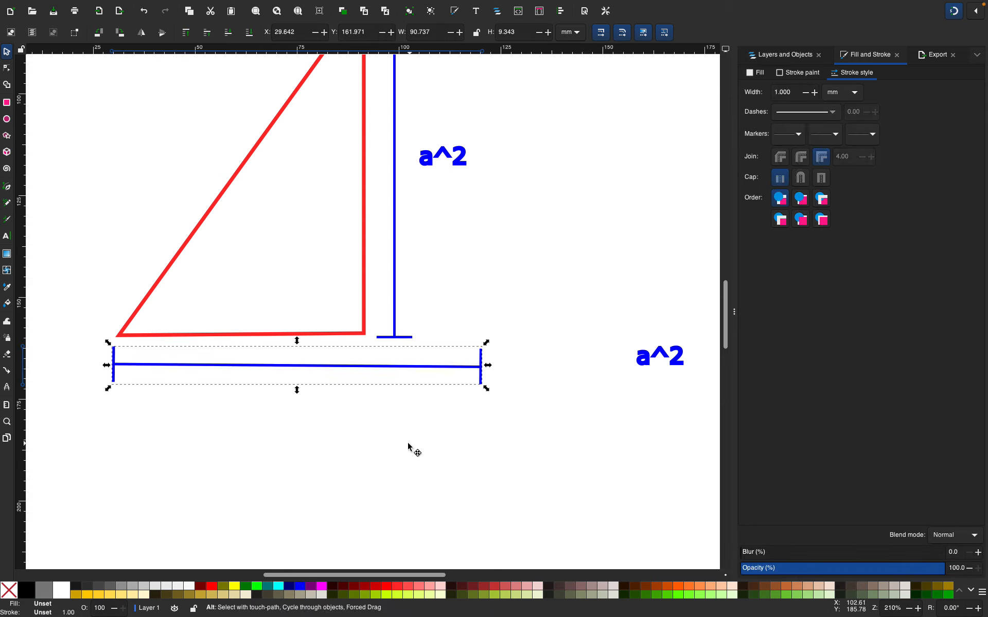
pyautogui.hotkey('ctrl', 'g')
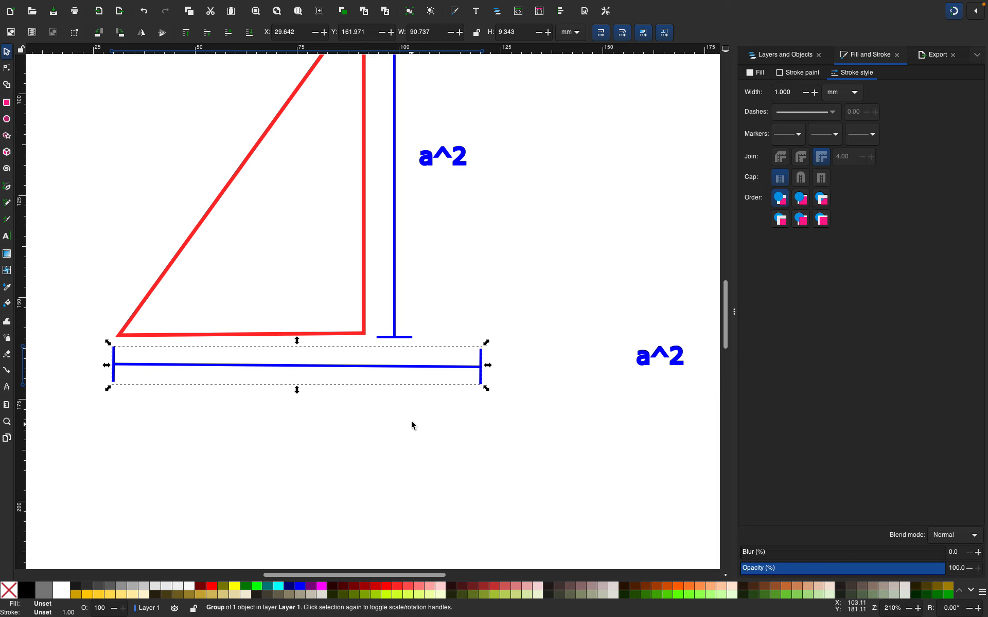
# Scale the grouped horizontal dimension line so it spans the triangle's base, about 62 mm wide
pyautogui.moveTo(485, 342); pyautogui.dragTo(403, 359)
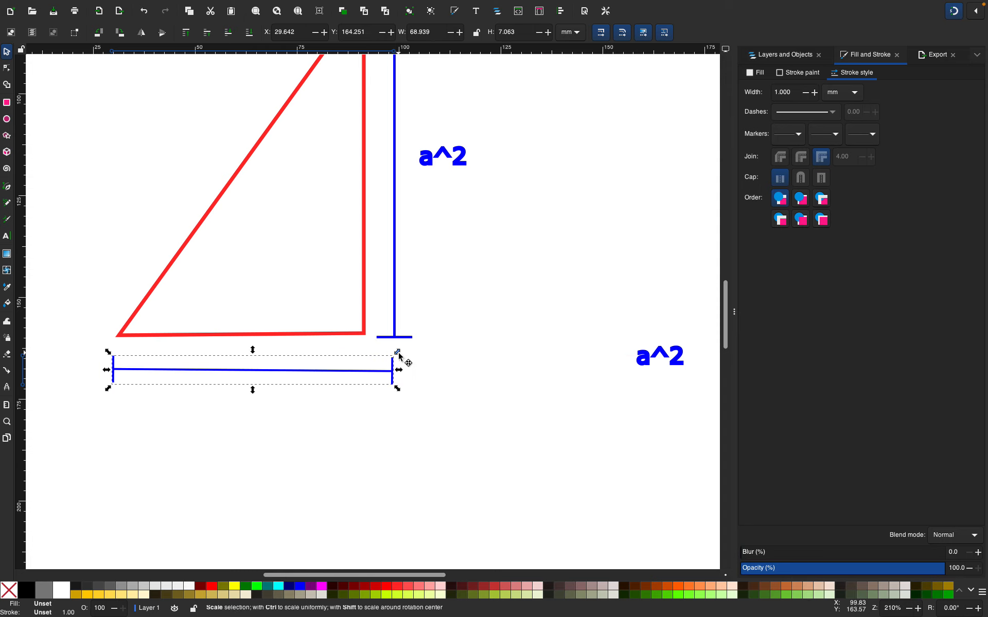
pyautogui.hotkey('ctrl', 'z')
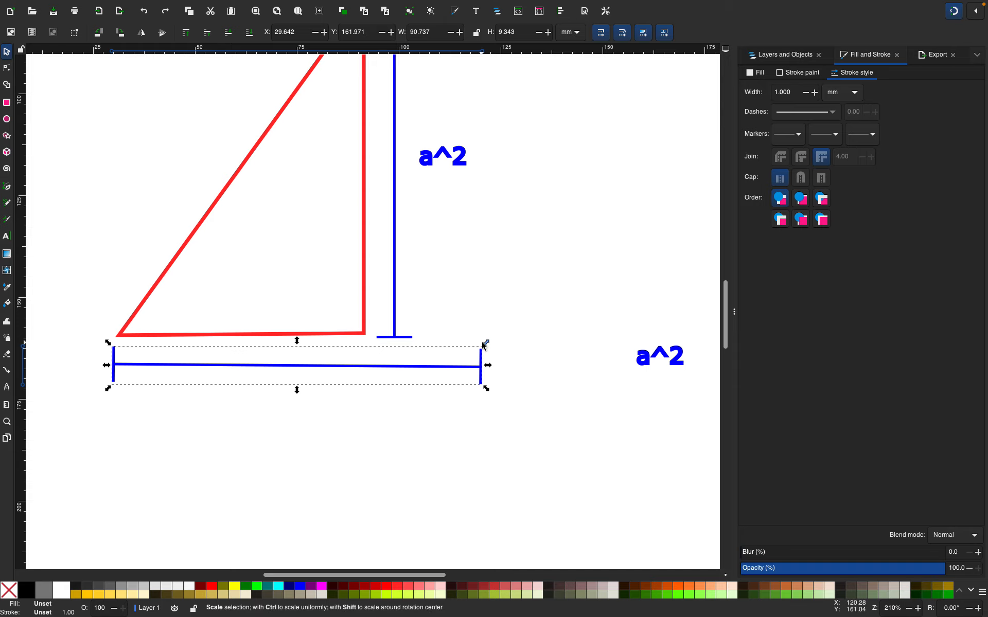
pyautogui.press('shift')
pyautogui.moveTo(478, 347); pyautogui.dragTo(384, 377)
pyautogui.click(437, 400)
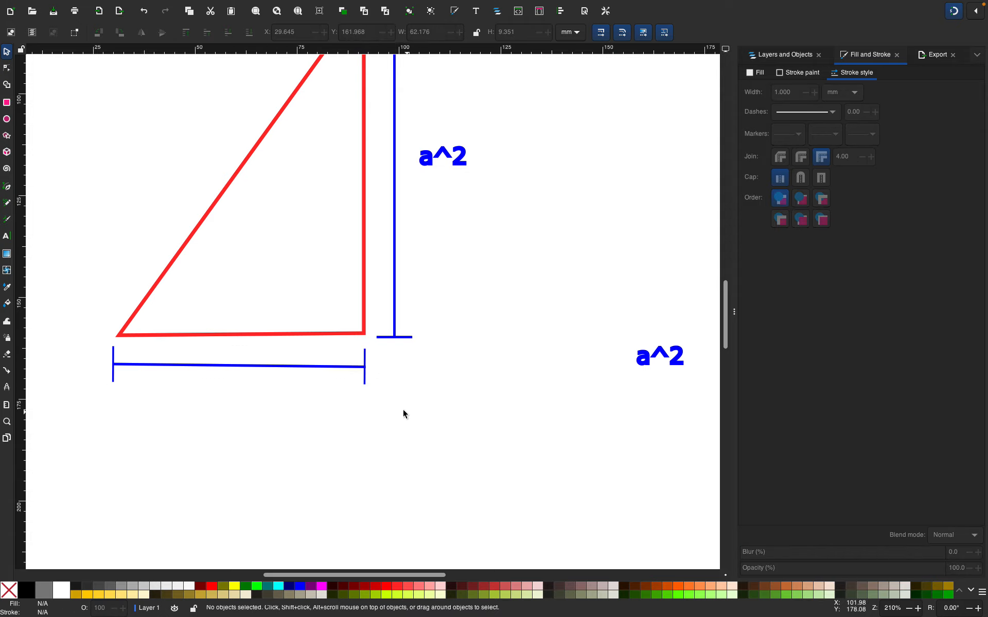
# Move the copied a^2 label beneath the horizontal dimension line
pyautogui.moveTo(109, 348)
pyautogui.mouseDown()
pyautogui.moveTo(123, 369)
pyautogui.moveTo(120, 348)
pyautogui.moveTo(123, 358)
pyautogui.mouseUp()
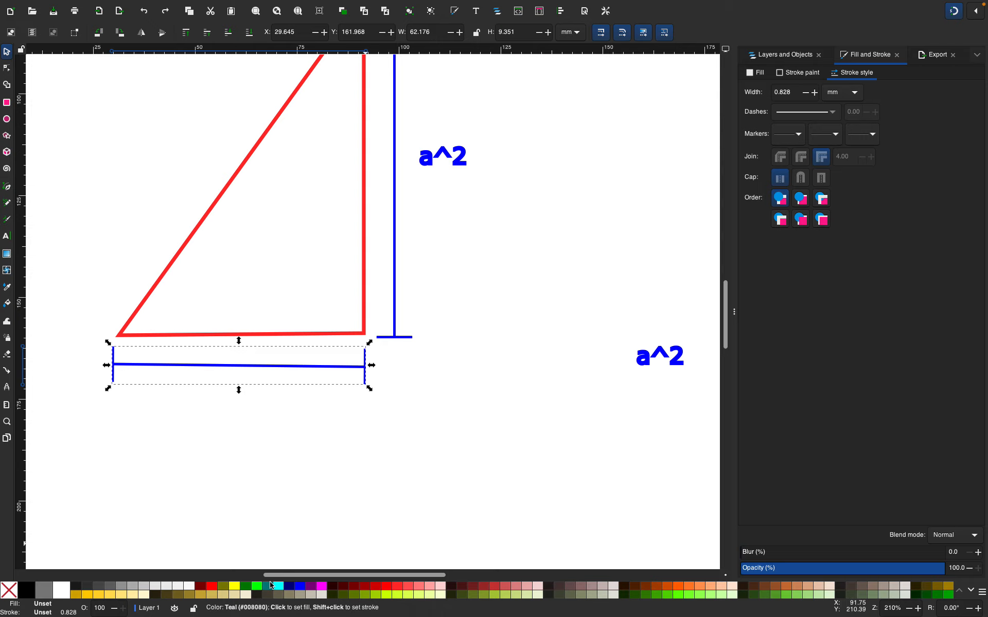
pyautogui.click(416, 500)
pyautogui.moveTo(615, 303); pyautogui.dragTo(653, 398)
pyautogui.hscroll(3, 685, 387)
pyautogui.moveTo(610, 356); pyautogui.dragTo(183, 436)
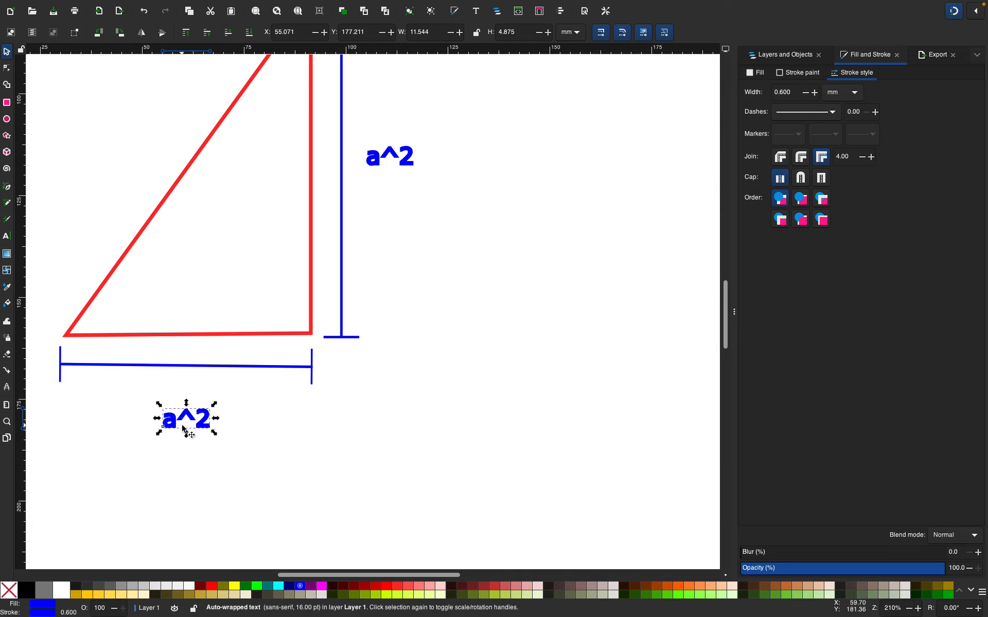
# Edit the label beneath the base so it reads b^2
pyautogui.doubleClick(177, 420)
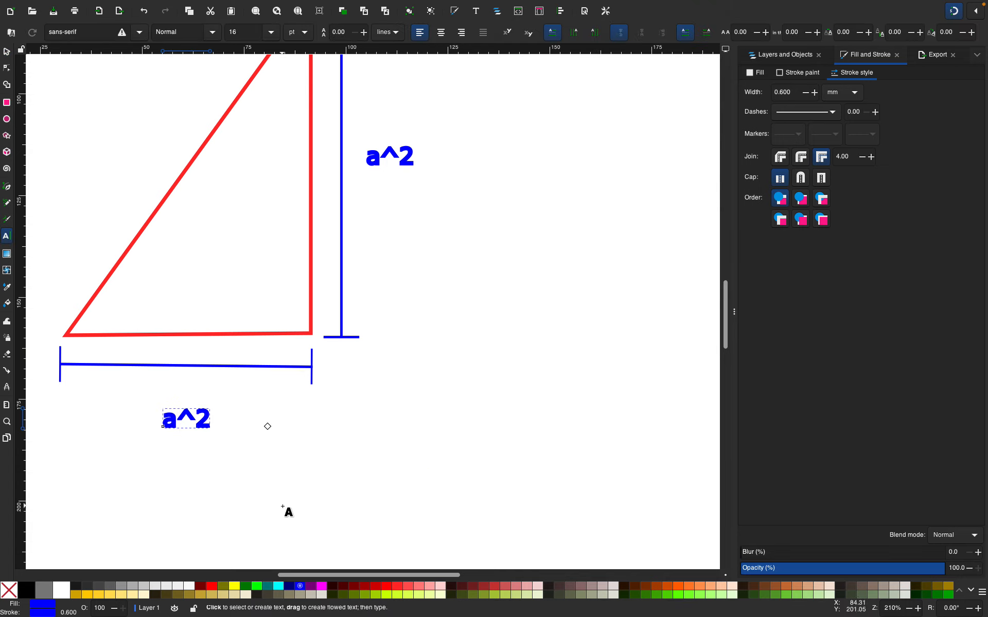
pyautogui.press('BackSpace')
pyautogui.write('b')
pyautogui.click(7, 50)
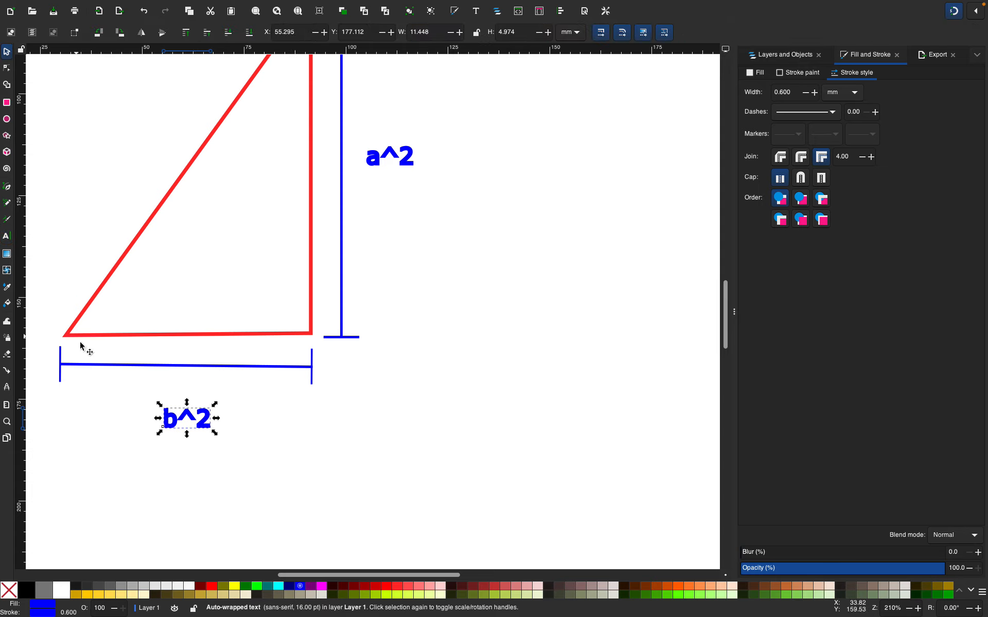
# Color the horizontal dimension line and the b^2 label Lime (#00FF00) for fill and stroke
pyautogui.click(103, 366)
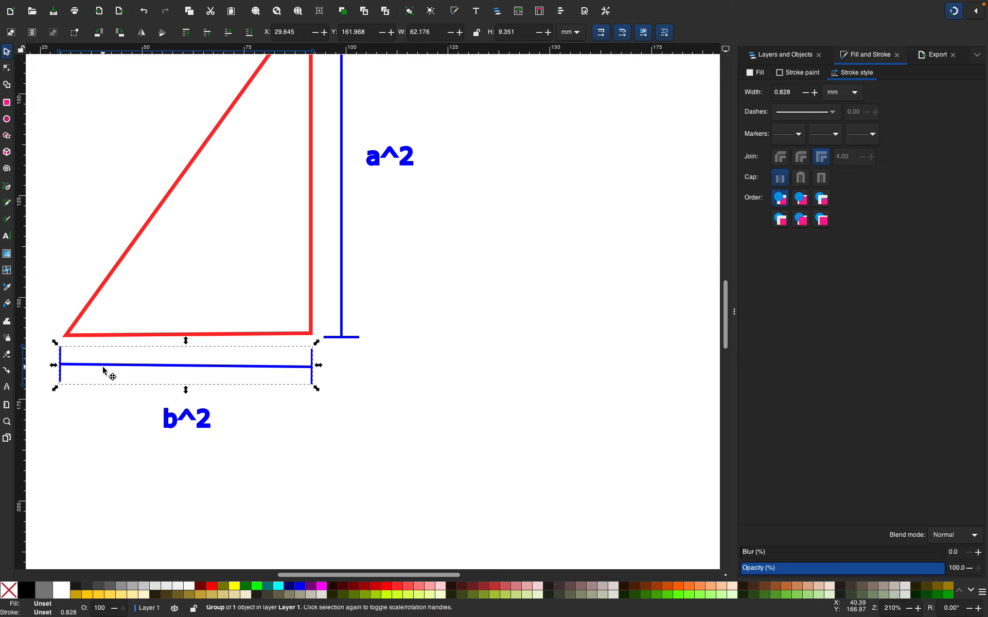
pyautogui.keyDown('shift'); pyautogui.click(169, 421); pyautogui.keyUp('shift')
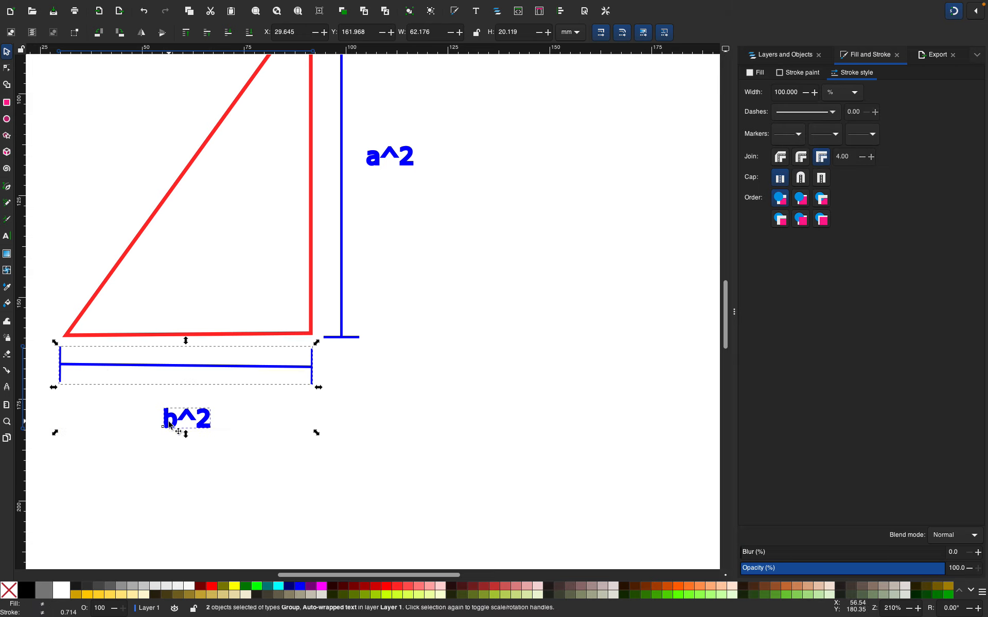
pyautogui.click(259, 589)
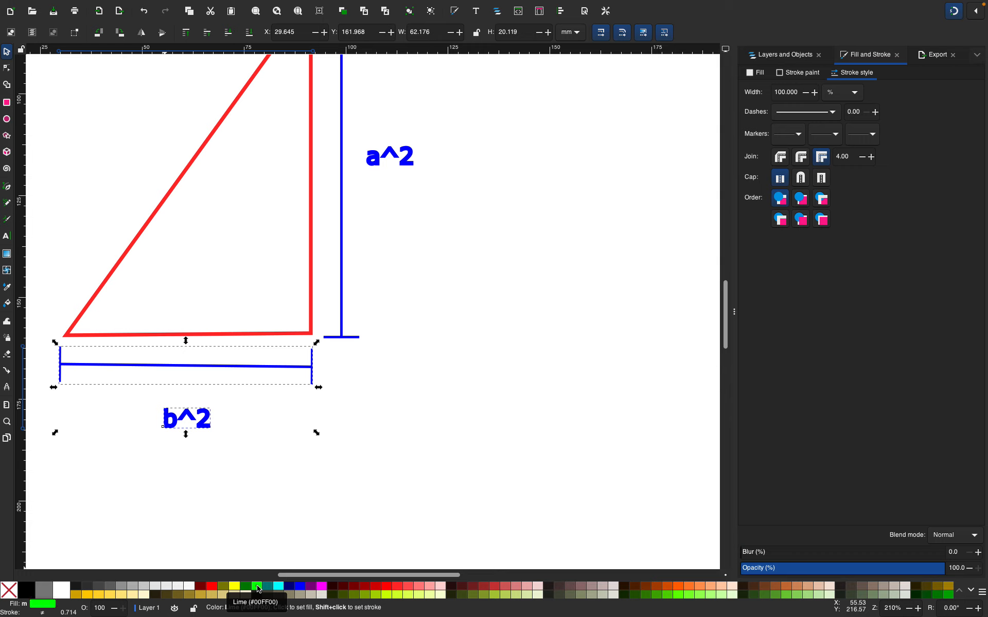
pyautogui.keyDown('shift'); pyautogui.click(258, 590); pyautogui.keyUp('shift')
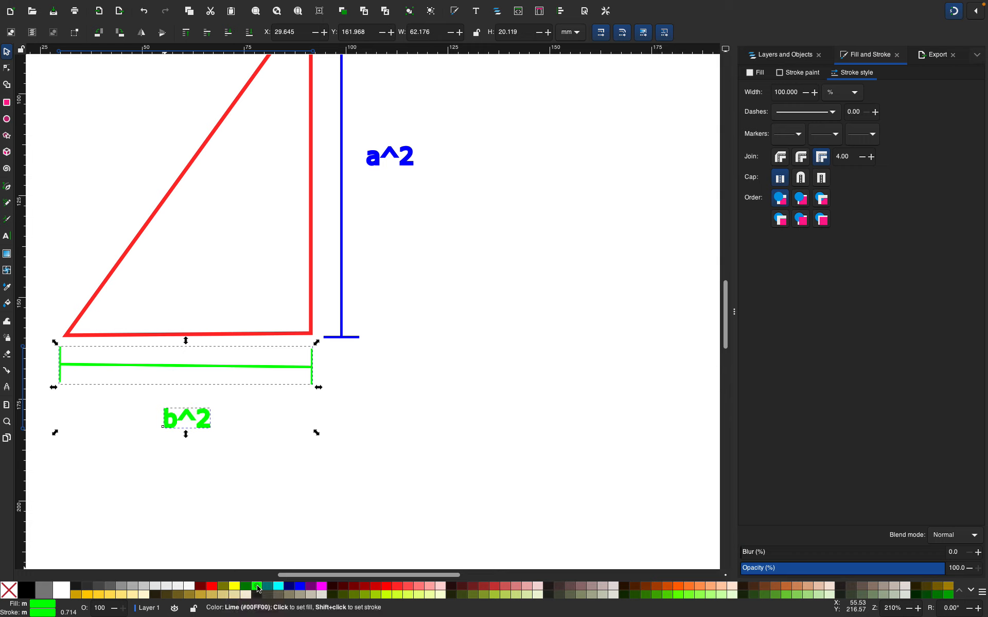
# Duplicate the vertical dimension line with its a^2 label and place the copy left of the triangle
pyautogui.scroll(2, 326, 466)
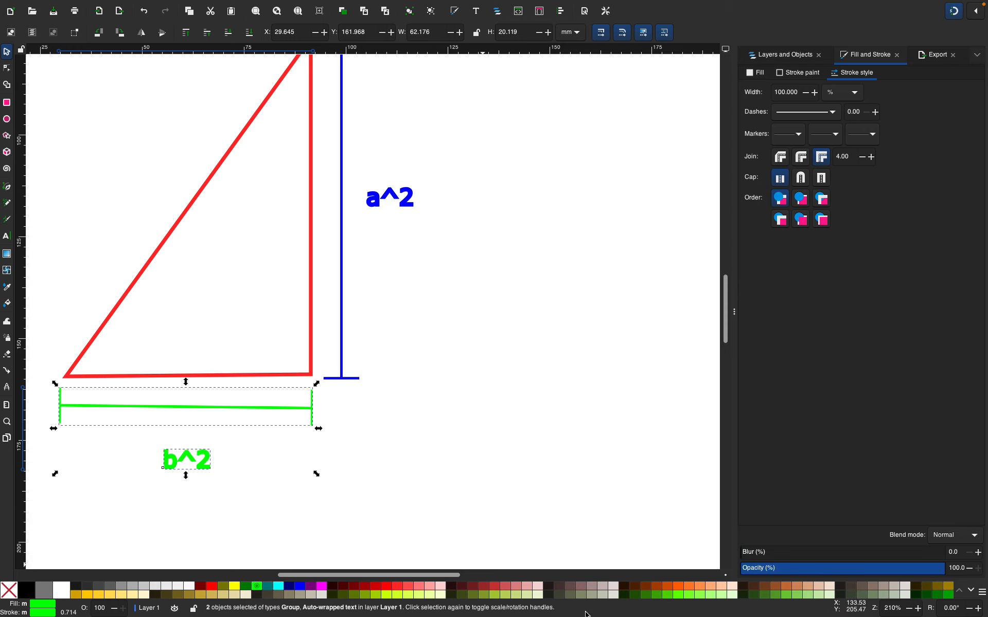
pyautogui.click(420, 513)
pyautogui.scroll(2, 419, 512)
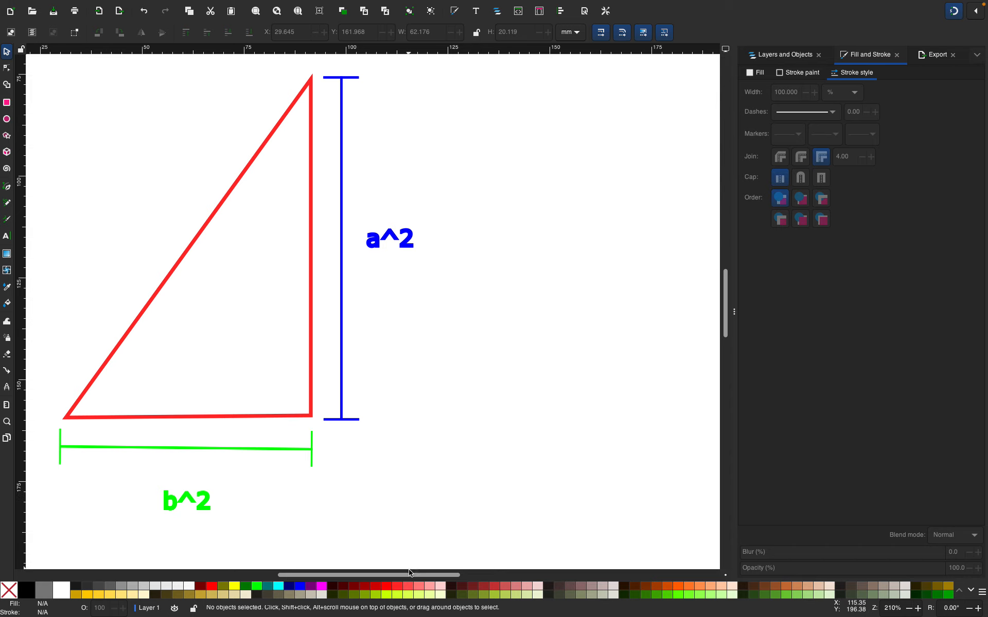
pyautogui.moveTo(410, 572); pyautogui.dragTo(365, 565)
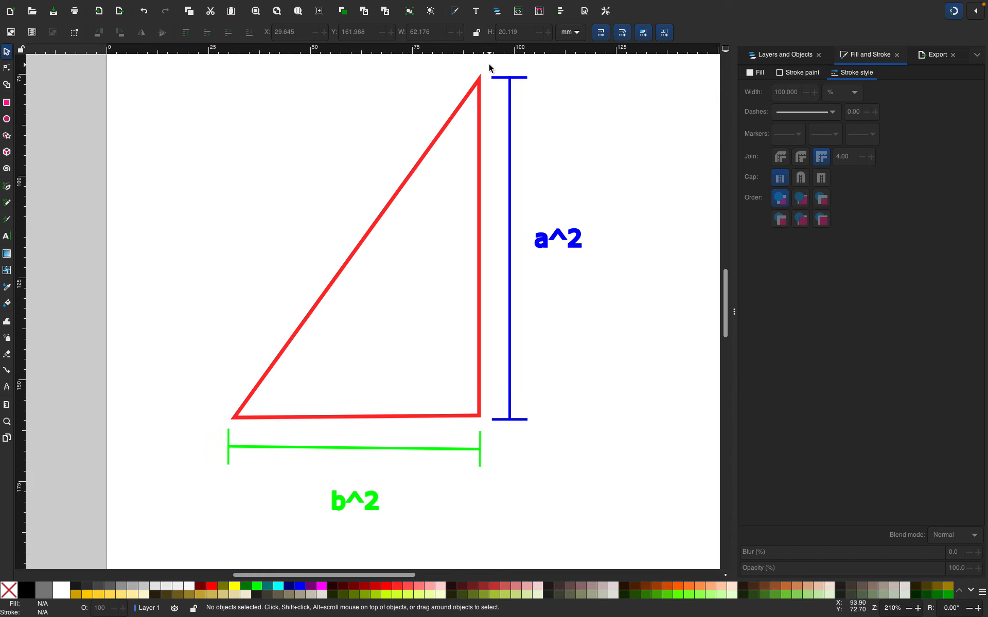
pyautogui.moveTo(488, 63); pyautogui.dragTo(599, 422)
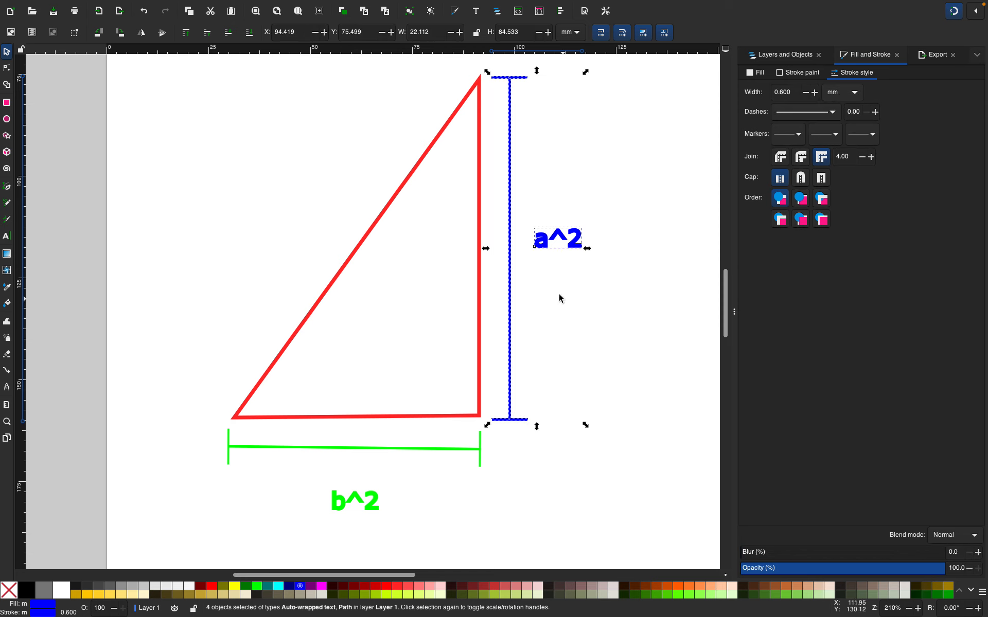
pyautogui.rightClick(550, 241)
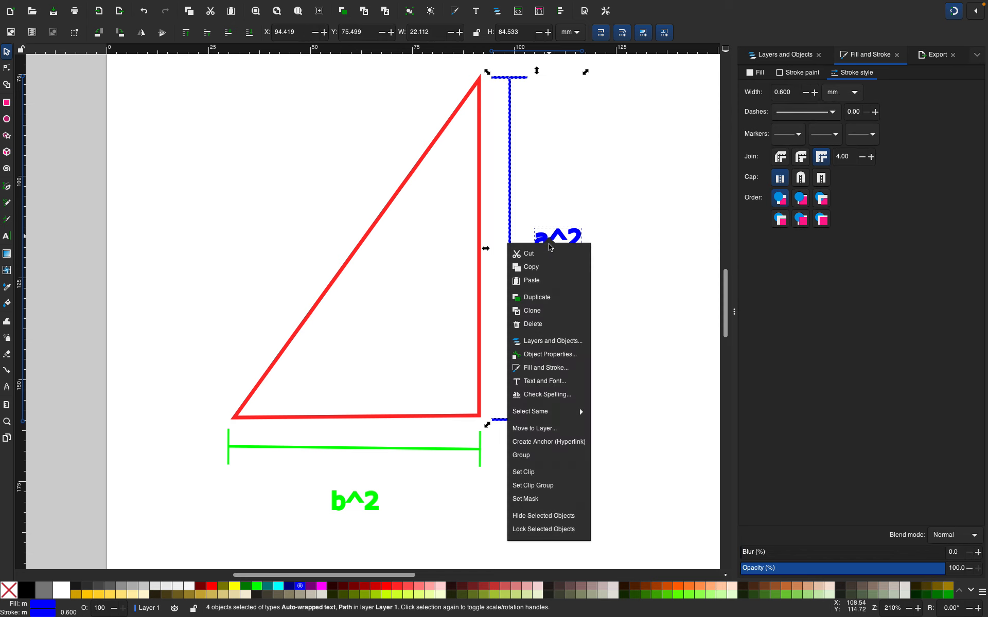
pyautogui.click(552, 240)
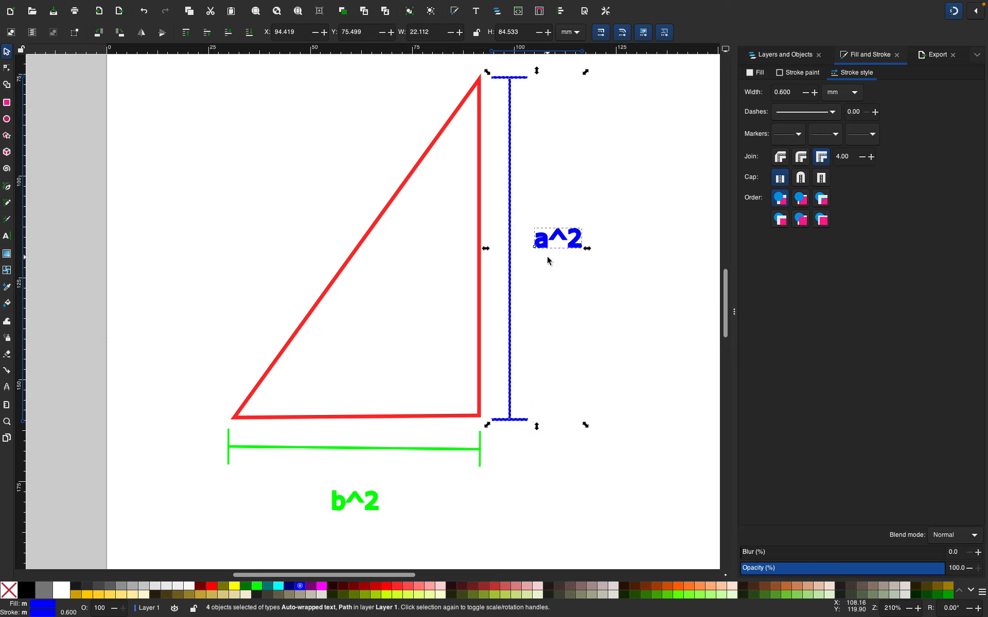
pyautogui.moveTo(556, 239); pyautogui.dragTo(237, 238)
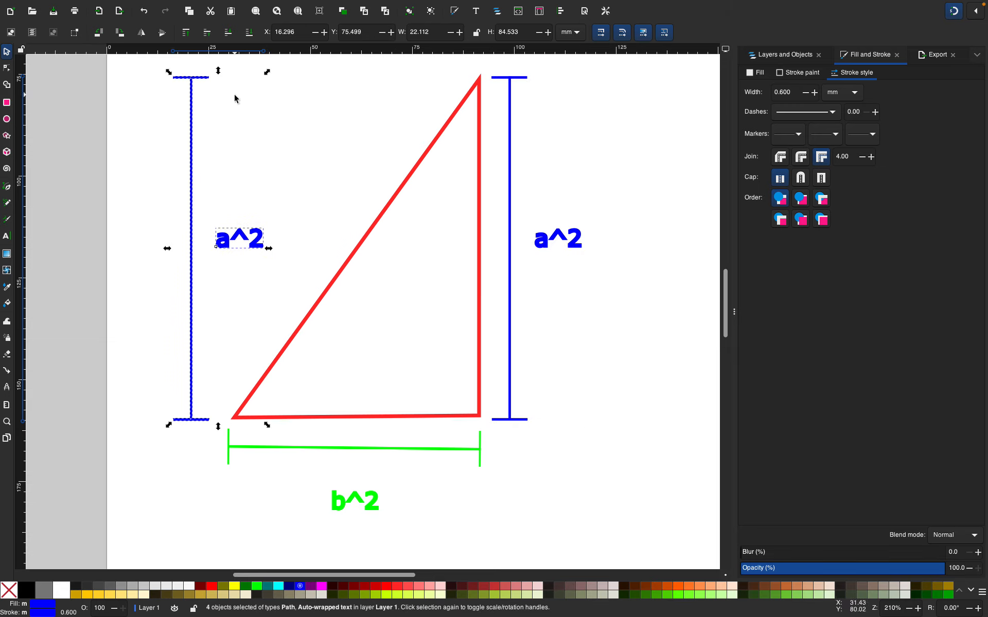
# Move the left copy's a^2 label above the top of the left dimension line
pyautogui.click(196, 200)
pyautogui.moveTo(267, 72)
pyautogui.mouseDown()
pyautogui.moveTo(310, 178)
pyautogui.moveTo(266, 92)
pyautogui.mouseUp()
pyautogui.click(243, 239)
pyautogui.click(245, 234)
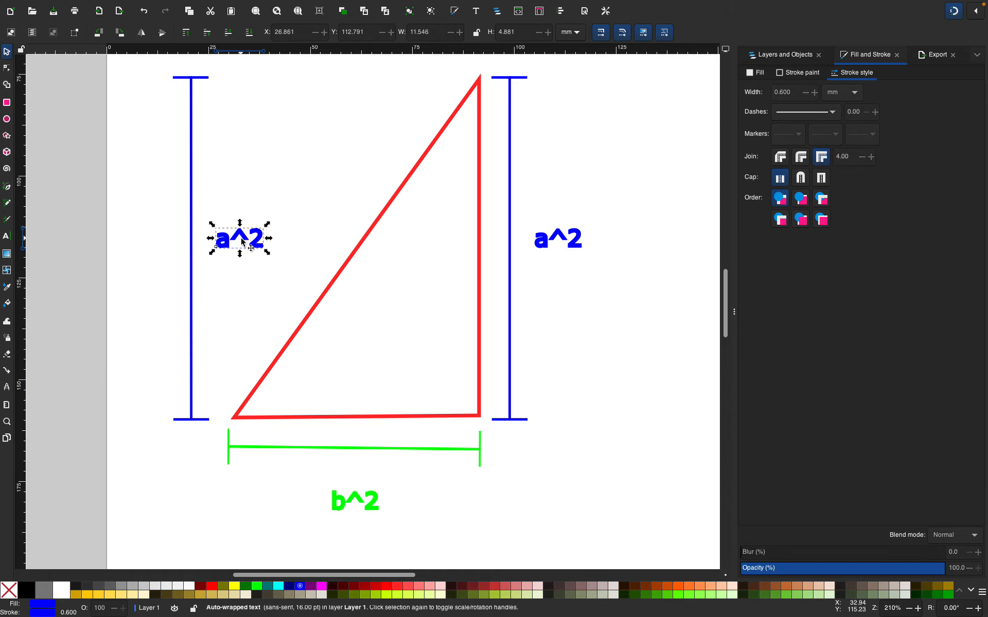
pyautogui.moveTo(245, 232); pyautogui.dragTo(301, 48)
pyautogui.scroll(5, 249, 214)
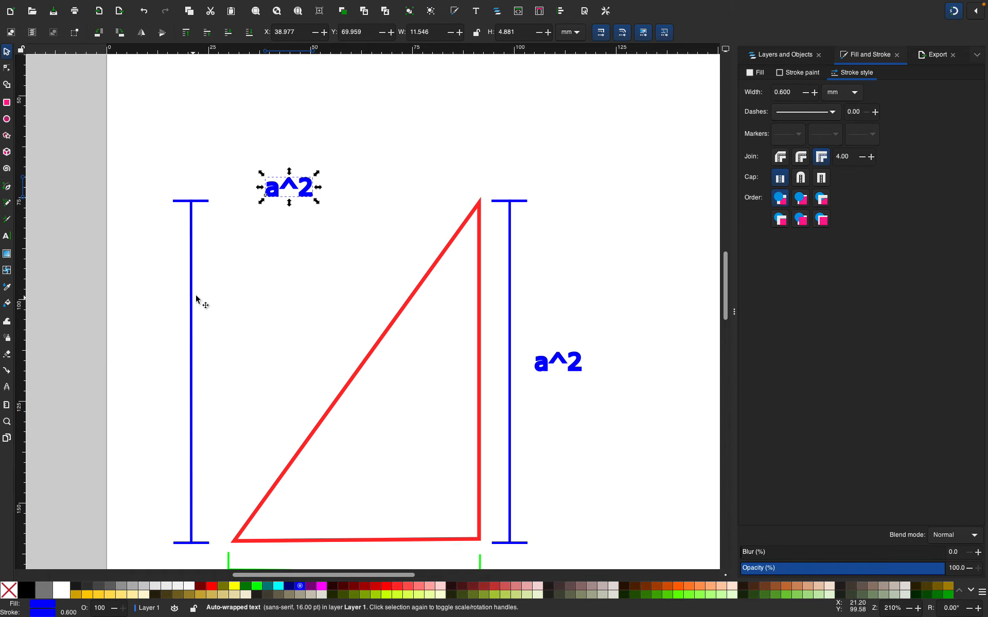
pyautogui.moveTo(302, 189); pyautogui.dragTo(255, 119)
pyautogui.click(223, 226)
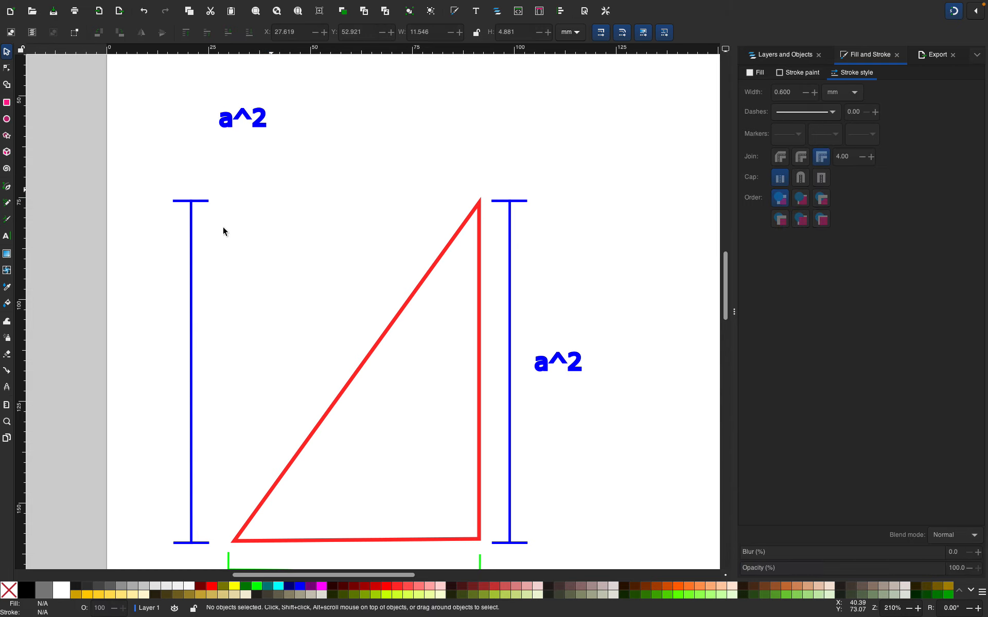
# Group the left vertical dimension line with its end bars
pyautogui.click(191, 294)
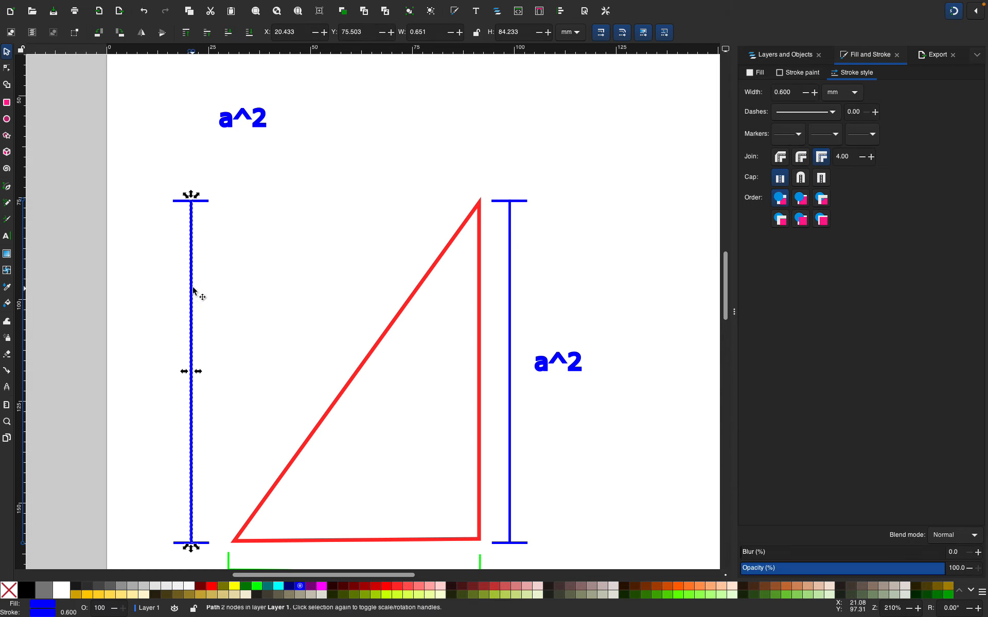
pyautogui.click(194, 207)
pyautogui.moveTo(196, 197); pyautogui.dragTo(249, 246)
pyautogui.hotkey('ctrl', 'z')
pyautogui.click(247, 245)
pyautogui.moveTo(146, 179); pyautogui.dragTo(212, 550)
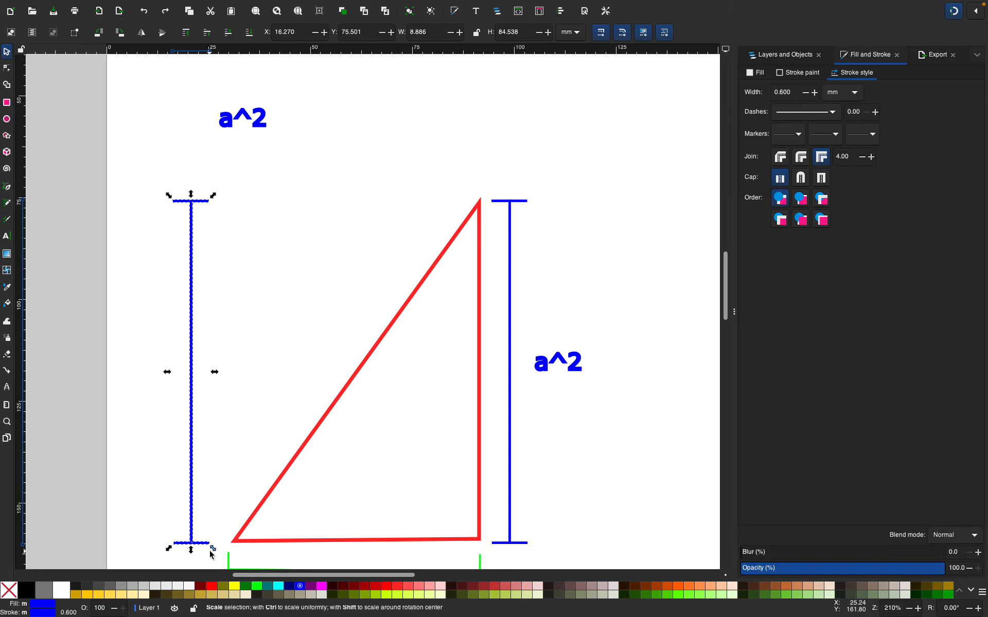
pyautogui.hotkey('ctrl', 'g')
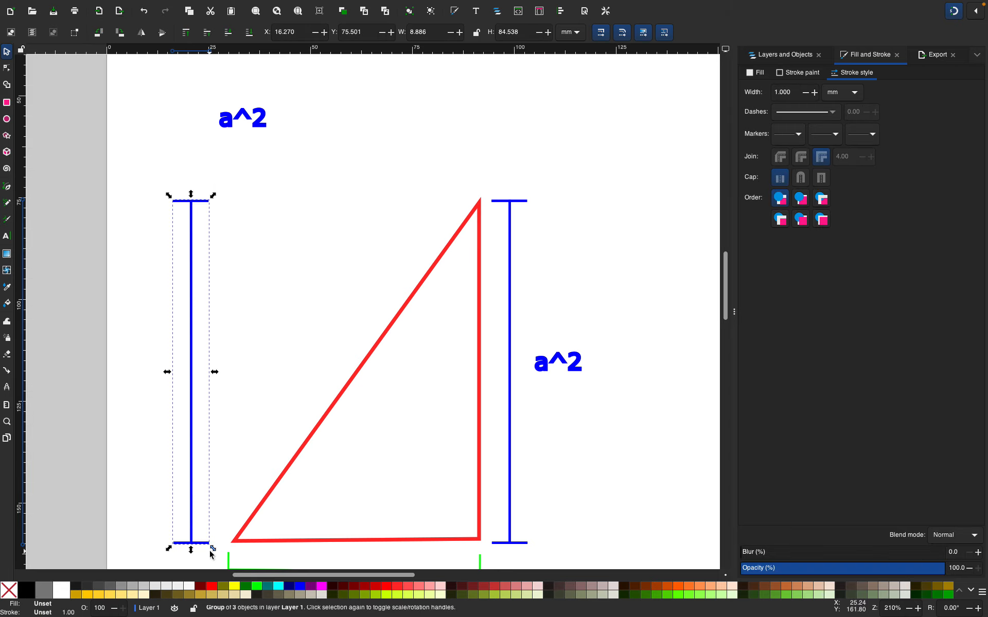
pyautogui.click(173, 291)
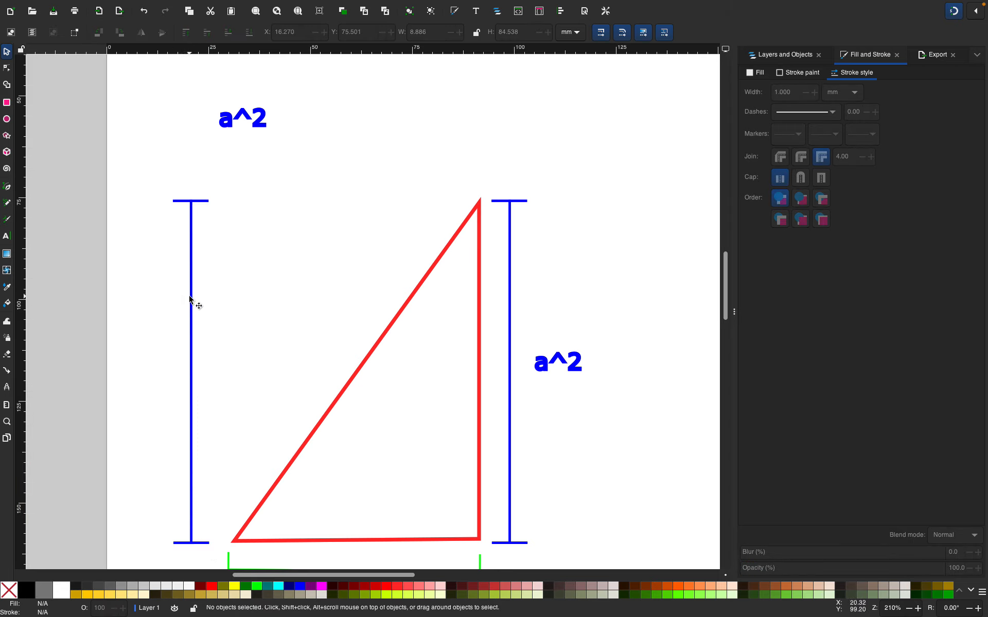
# Rotate the left vertical dimension line group and move it so it runs parallel to the hypotenuse
pyautogui.click(192, 298)
pyautogui.moveTo(192, 297)
pyautogui.mouseDown()
pyautogui.moveTo(225, 296)
pyautogui.moveTo(203, 293)
pyautogui.mouseUp()
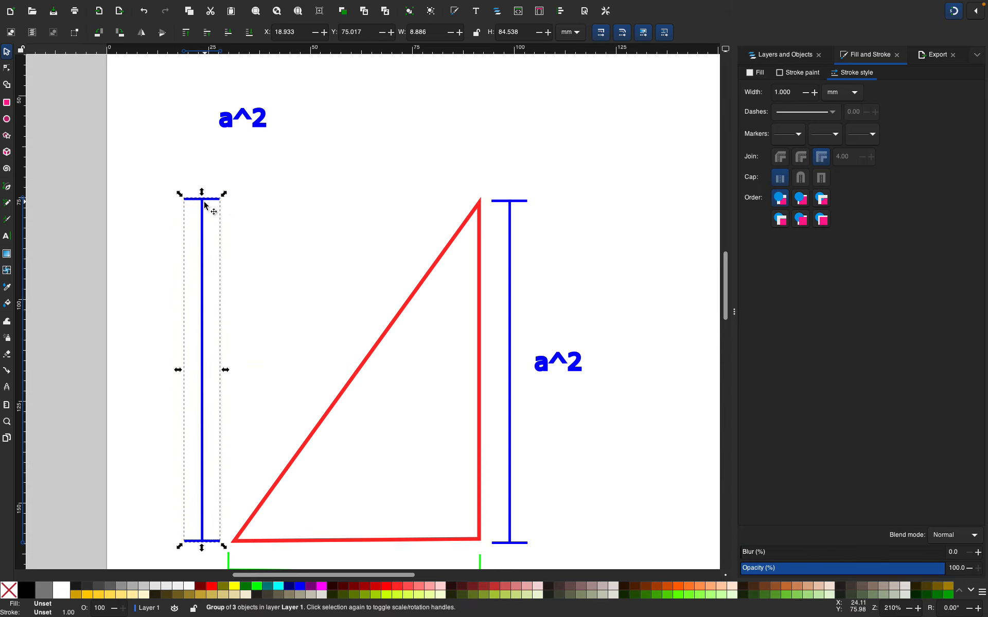
pyautogui.click(198, 229)
pyautogui.click(202, 232)
pyautogui.click(202, 232)
pyautogui.click(201, 246)
pyautogui.click(204, 278)
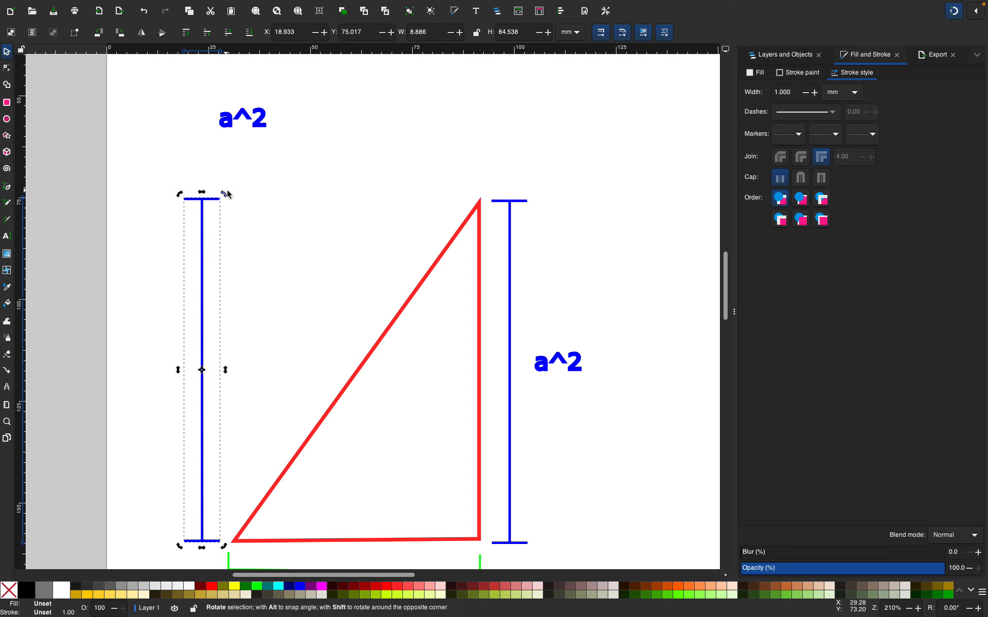
pyautogui.moveTo(225, 194); pyautogui.dragTo(287, 255)
pyautogui.moveTo(241, 281); pyautogui.dragTo(317, 306)
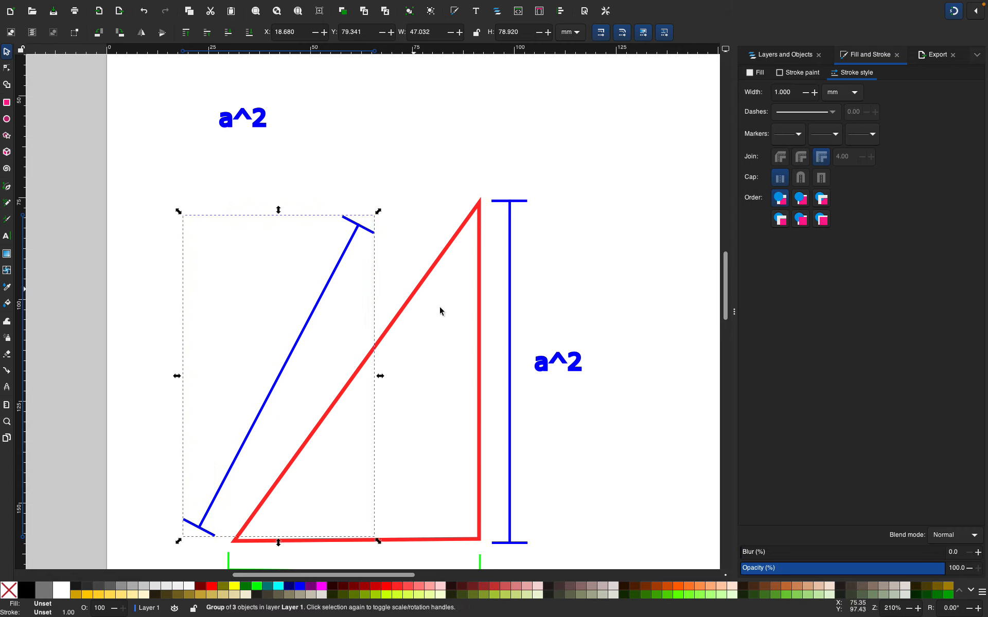
# Reposition the diagonal dimension line closer alongside the hypotenuse
pyautogui.click(345, 249)
pyautogui.click(345, 249)
pyautogui.moveTo(378, 215); pyautogui.dragTo(397, 236)
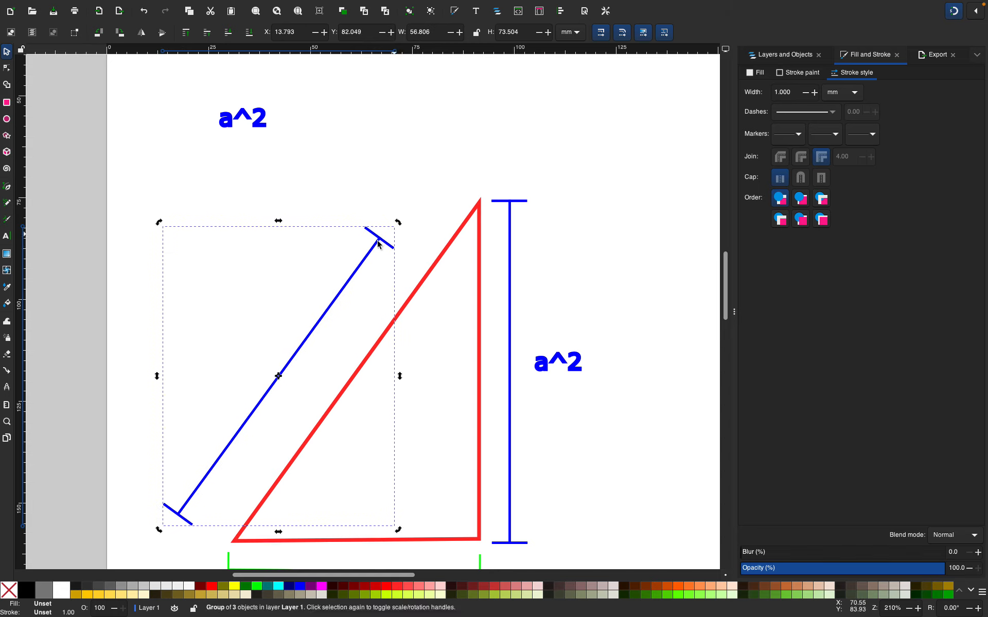
pyautogui.moveTo(340, 291); pyautogui.dragTo(343, 318)
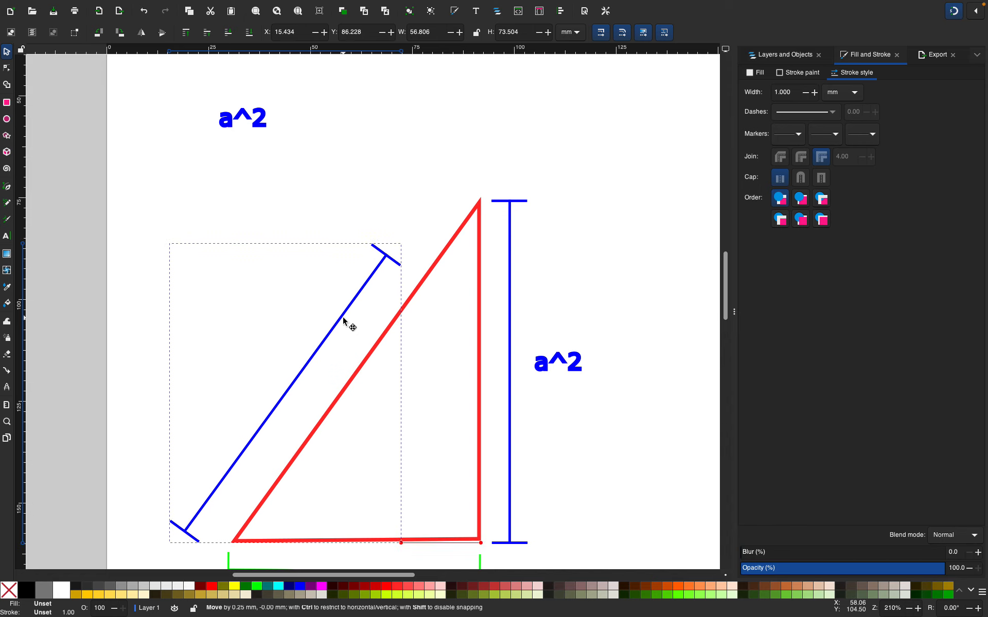
pyautogui.moveTo(344, 317); pyautogui.dragTo(341, 314)
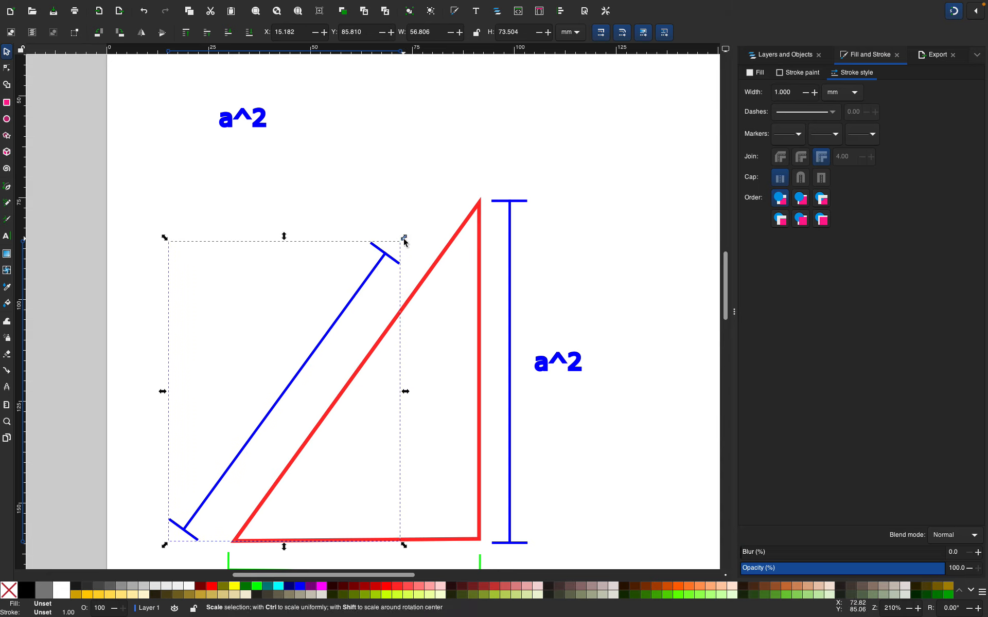
# Scale the diagonal dimension line so it spans the full length of the hypotenuse
pyautogui.moveTo(402, 238); pyautogui.dragTo(478, 164)
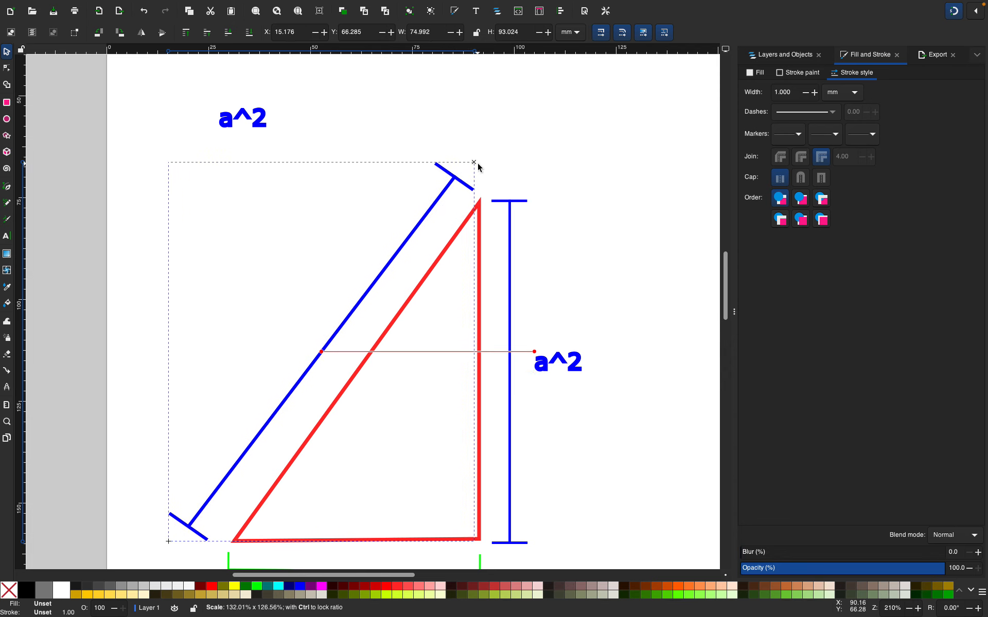
pyautogui.moveTo(478, 167); pyautogui.dragTo(476, 163)
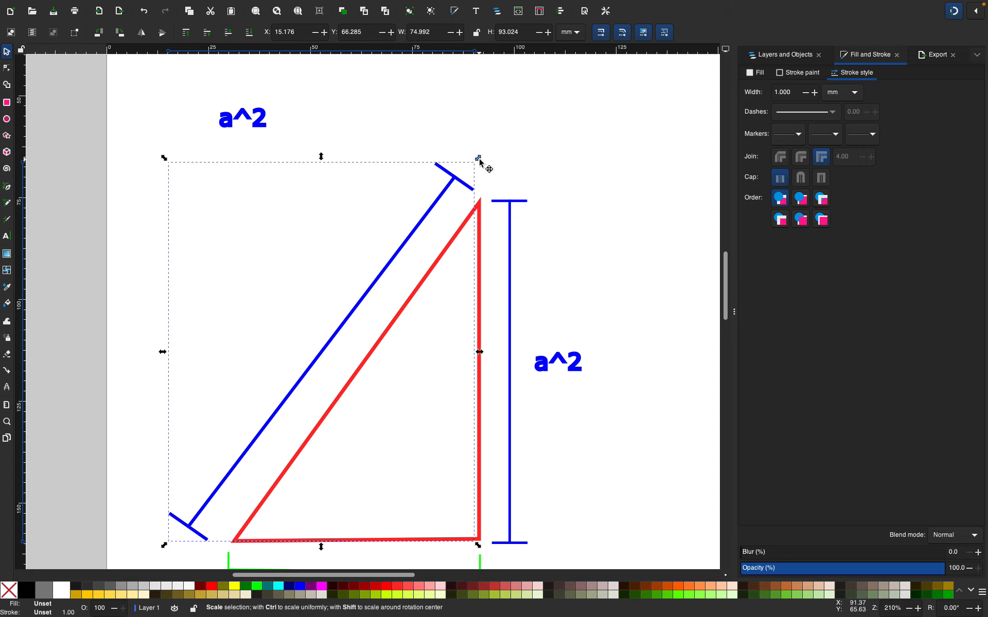
pyautogui.moveTo(477, 159)
pyautogui.mouseDown()
pyautogui.moveTo(437, 207)
pyautogui.moveTo(478, 163)
pyautogui.mouseUp()
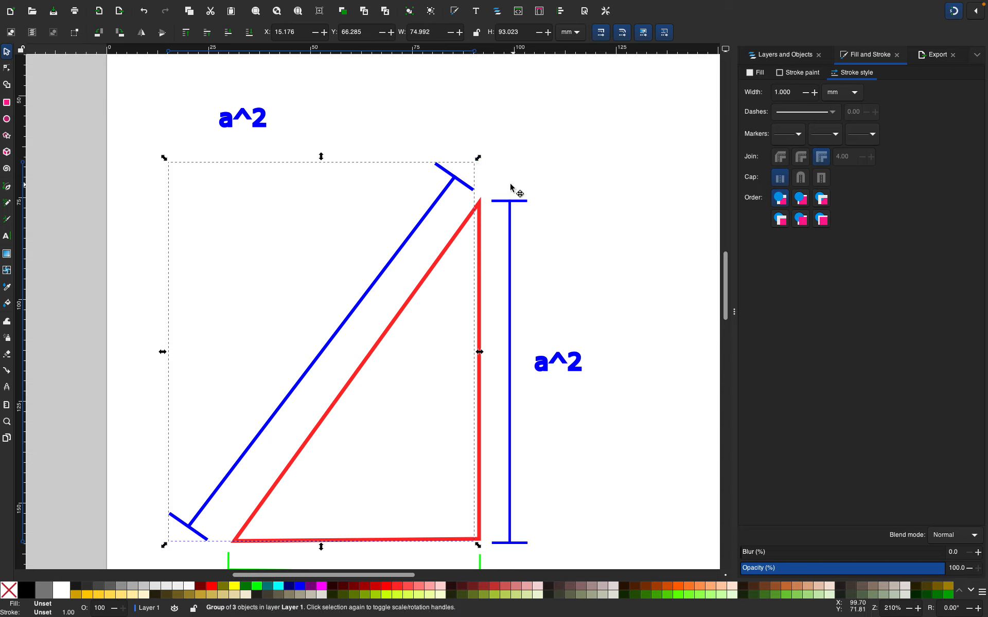
pyautogui.moveTo(478, 159); pyautogui.dragTo(450, 193)
pyautogui.hotkey('ctrl', 'z')
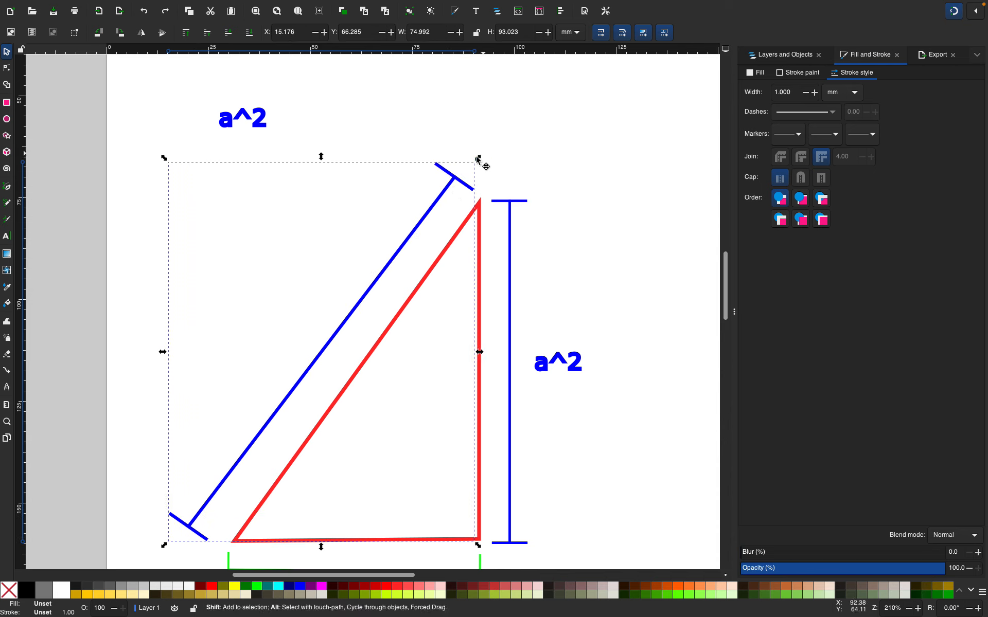
pyautogui.moveTo(478, 159)
pyautogui.mouseDown()
pyautogui.moveTo(445, 192)
pyautogui.moveTo(466, 157)
pyautogui.moveTo(462, 177)
pyautogui.moveTo(472, 166)
pyautogui.mouseUp()
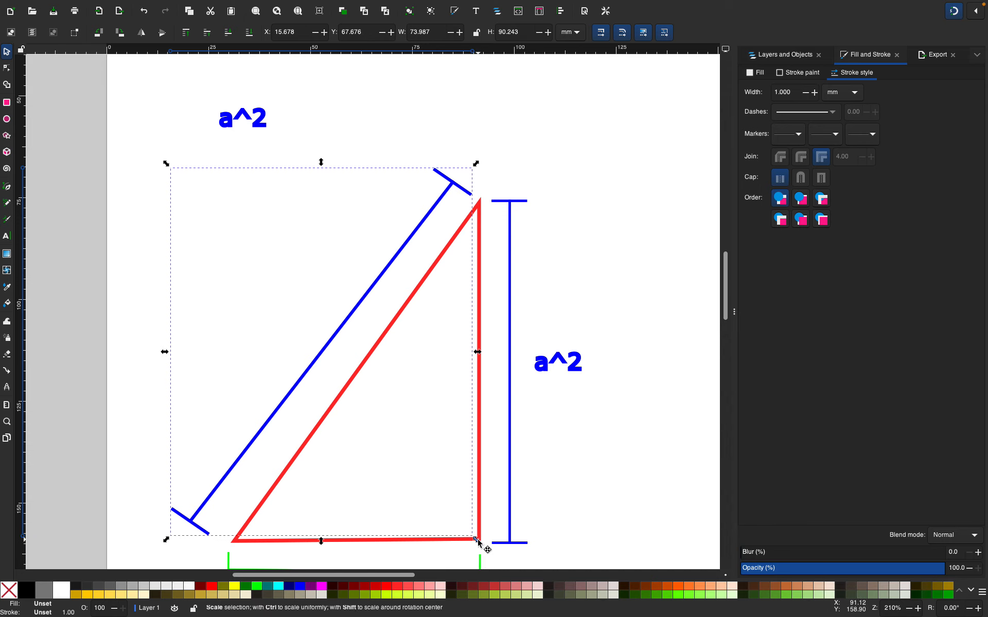
pyautogui.moveTo(476, 538)
pyautogui.mouseDown()
pyautogui.moveTo(456, 514)
pyautogui.moveTo(489, 542)
pyautogui.mouseUp()
pyautogui.click(599, 438)
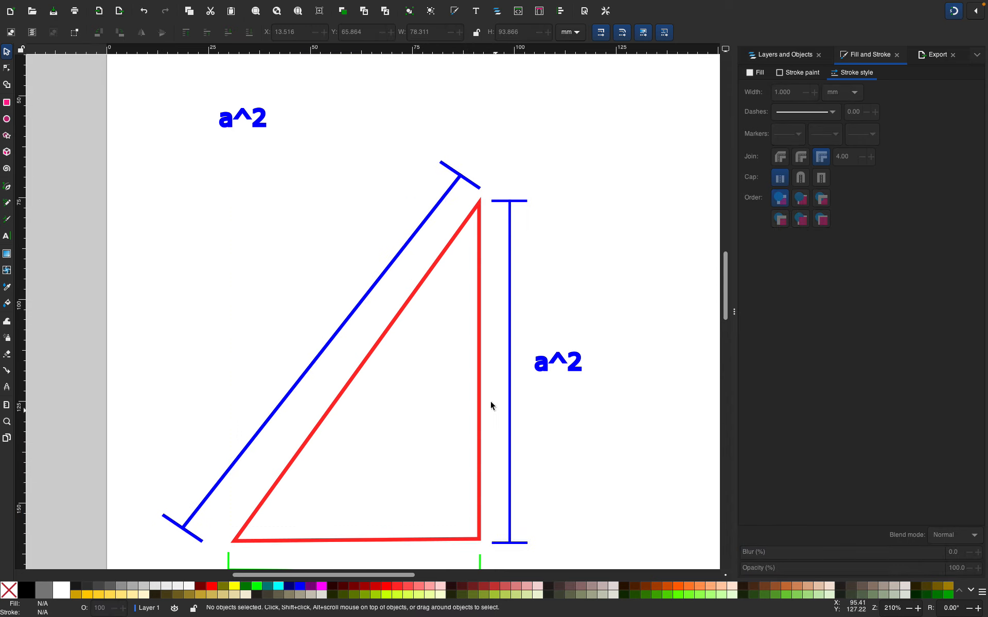
# Ungroup the diagonal dimension line into its separate line and end-bar paths
pyautogui.scroll(-3, 396, 357)
pyautogui.scroll(2, 397, 357)
pyautogui.scroll(-1, 396, 356)
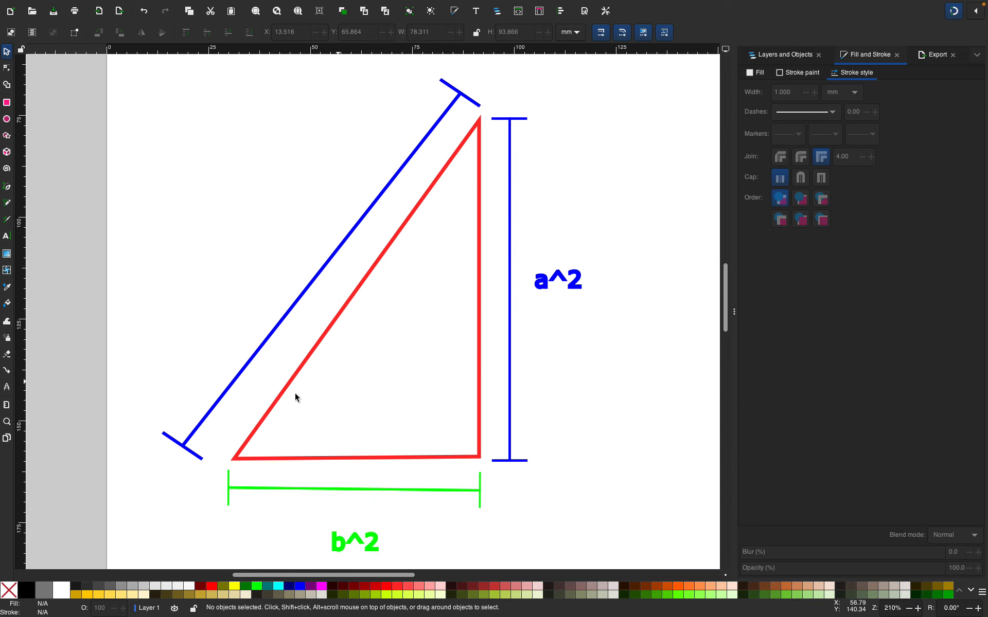
pyautogui.click(180, 442)
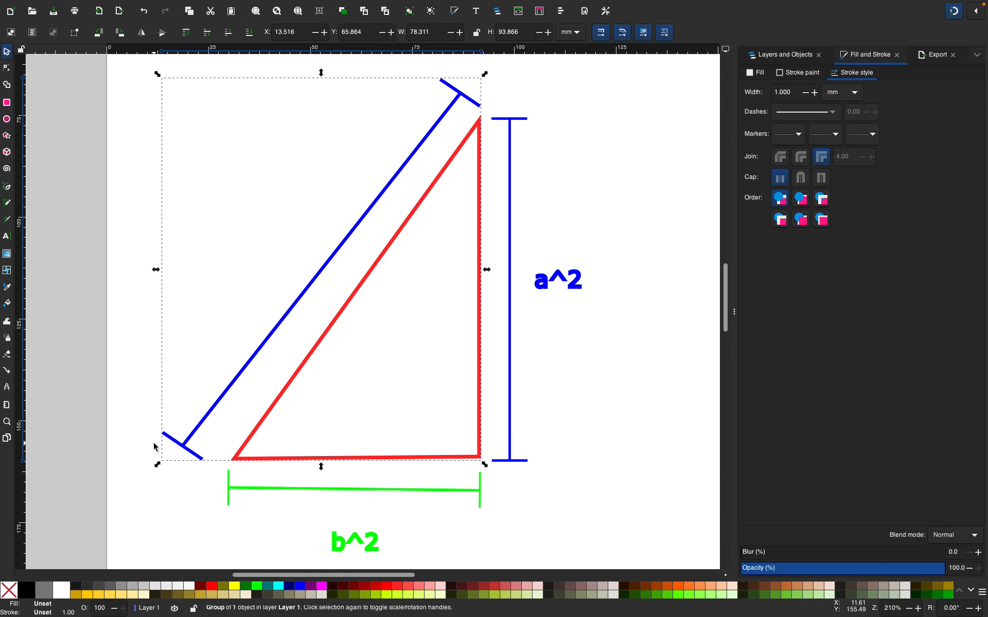
pyautogui.click(153, 446)
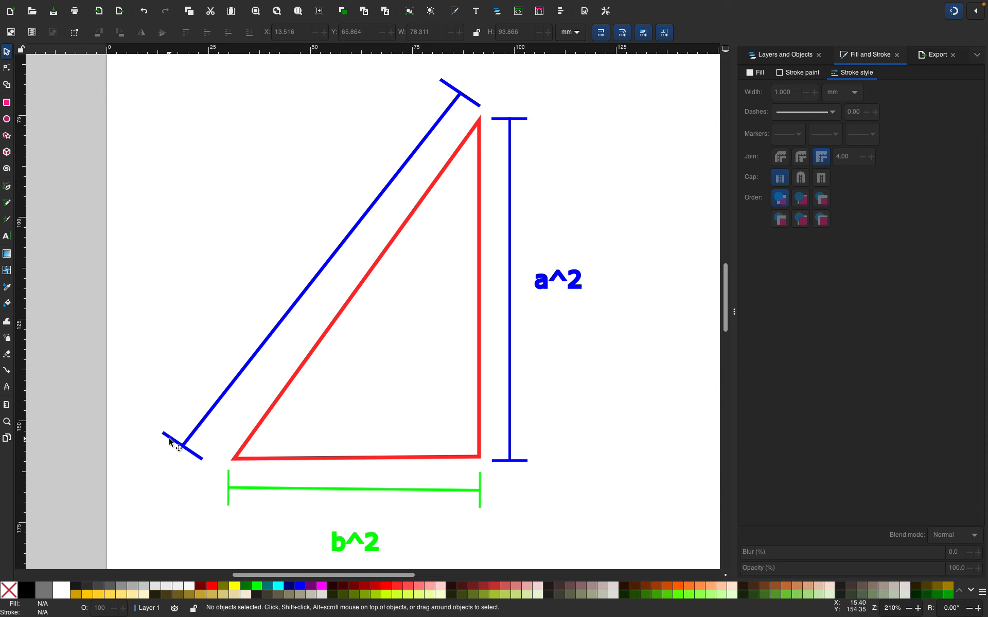
pyautogui.click(169, 440)
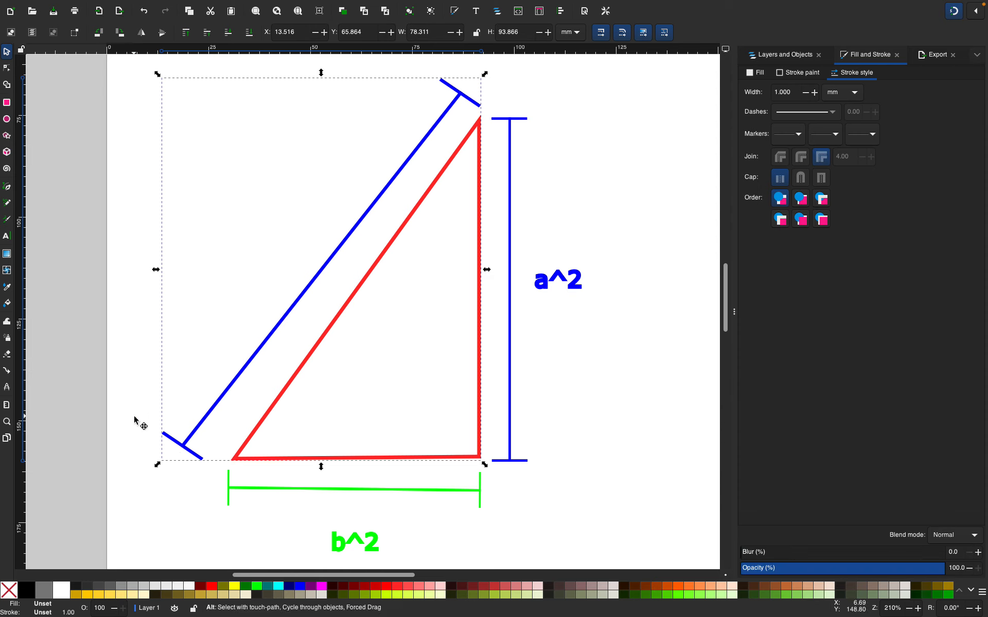
pyautogui.press('shift+super+g')
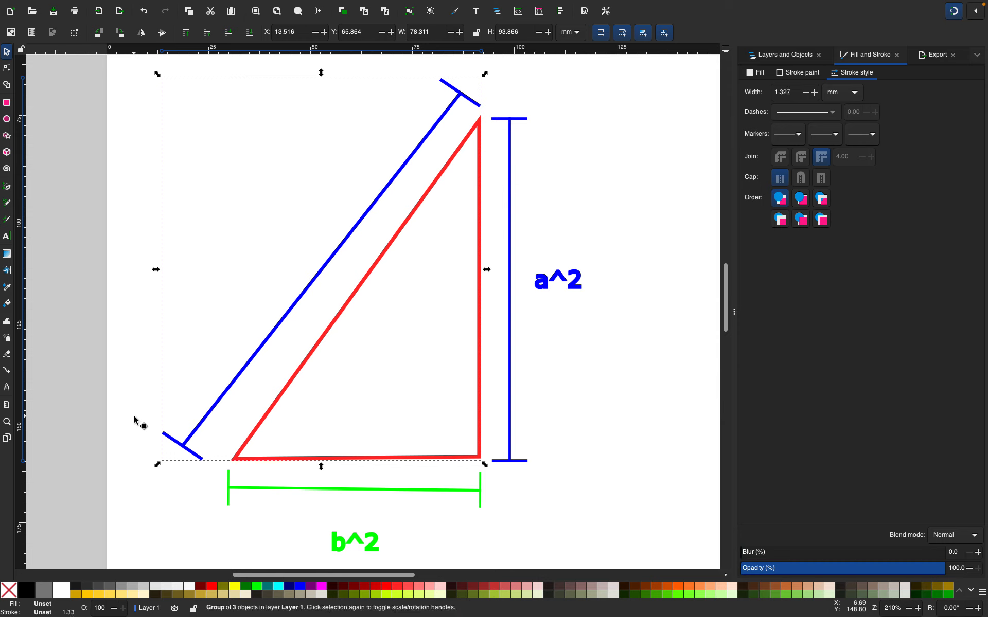
pyautogui.press('shift+super+g')
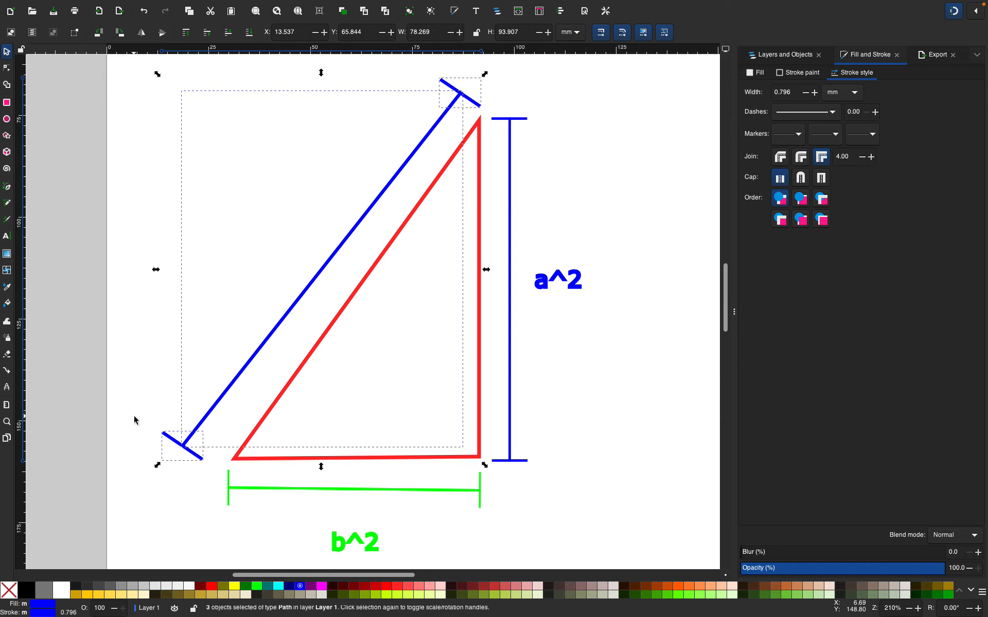
# Rotate the lower end bar of the diagonal dimension line slightly so it sits perpendicular to the line
pyautogui.click(150, 373)
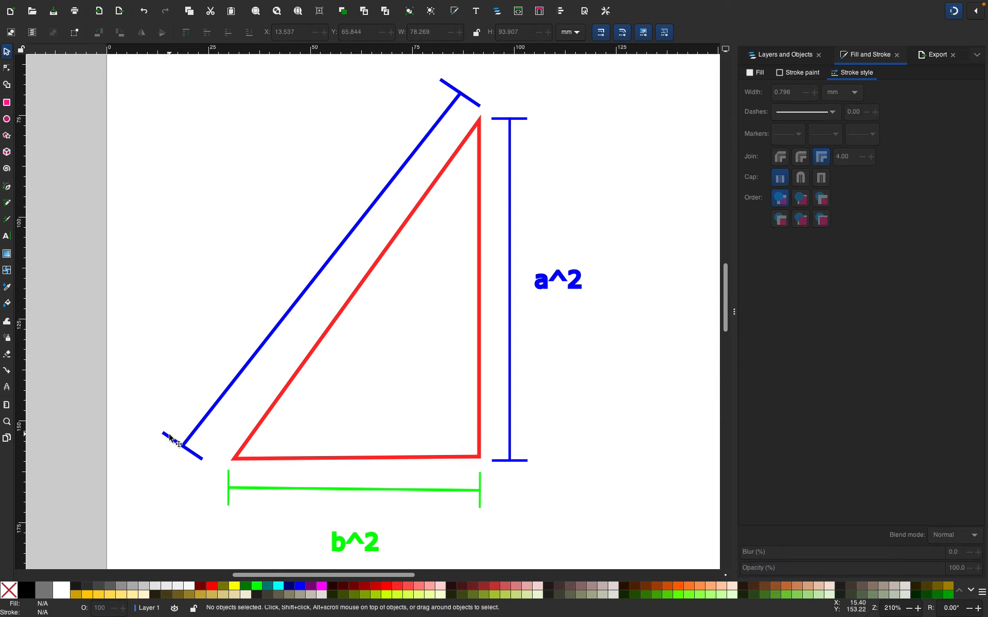
pyautogui.click(171, 440)
pyautogui.click(180, 446)
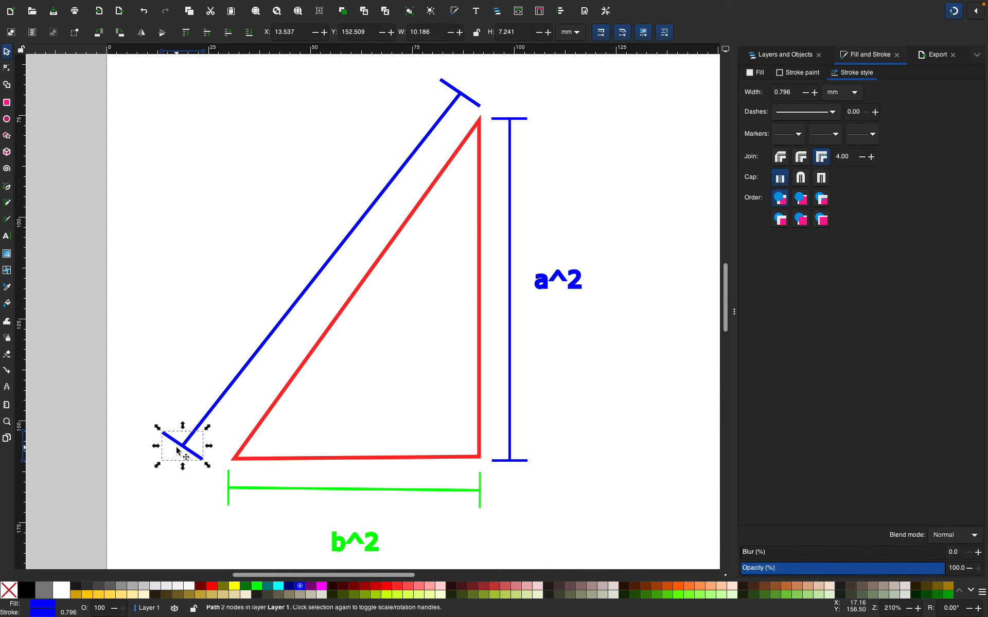
pyautogui.moveTo(203, 465); pyautogui.dragTo(211, 461)
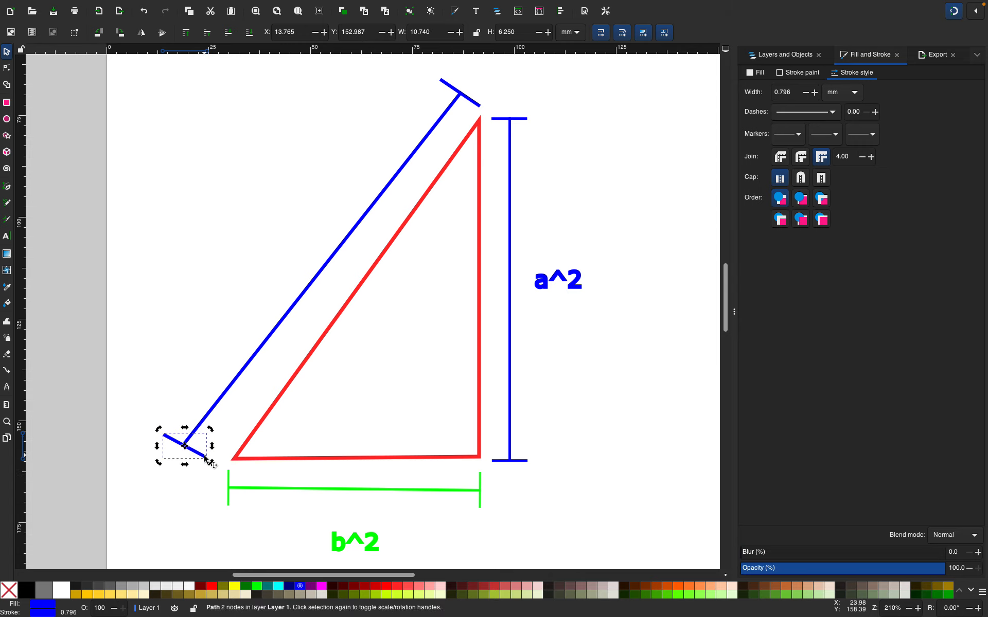
pyautogui.click(281, 396)
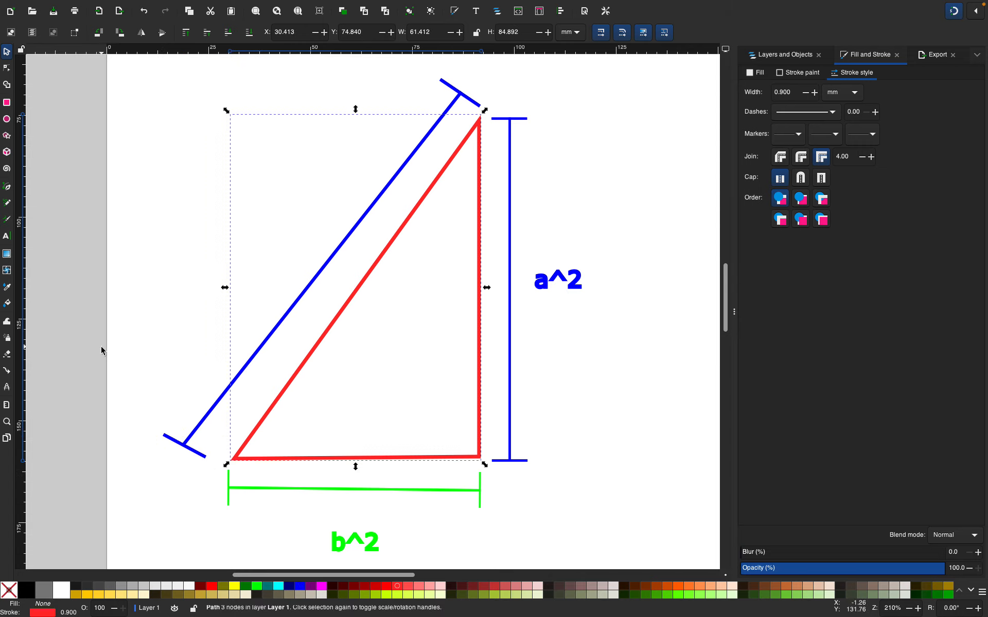
pyautogui.click(217, 325)
# Move the top-left a^2 label beside the middle of the diagonal dimension line
pyautogui.scroll(4, 205, 320)
pyautogui.scroll(-2, 206, 316)
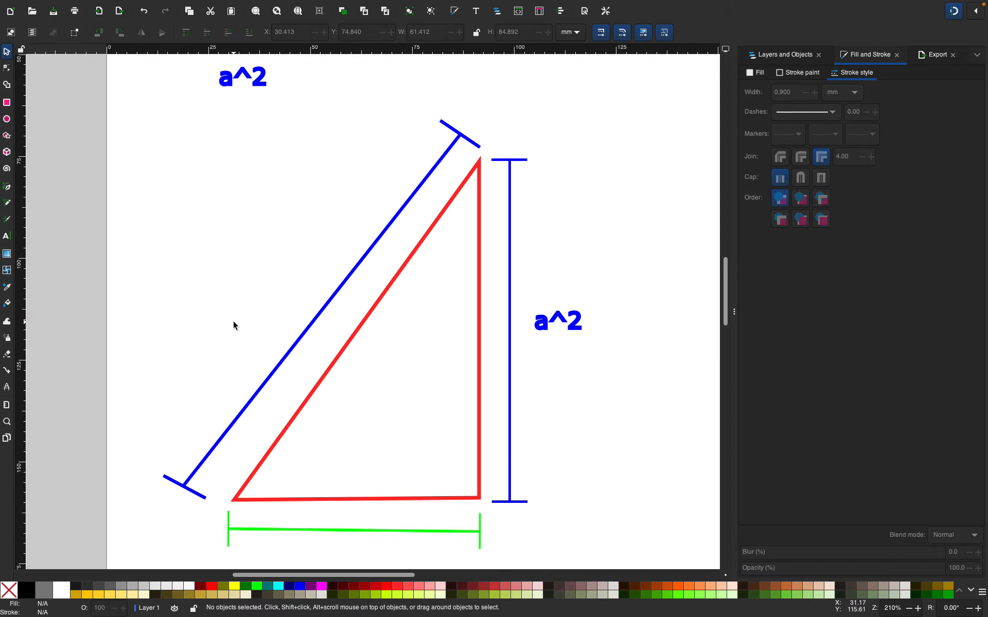
pyautogui.scroll(4, 233, 320)
pyautogui.scroll(-4, 233, 320)
pyautogui.press('-')
pyautogui.press('-')
pyautogui.press('-')
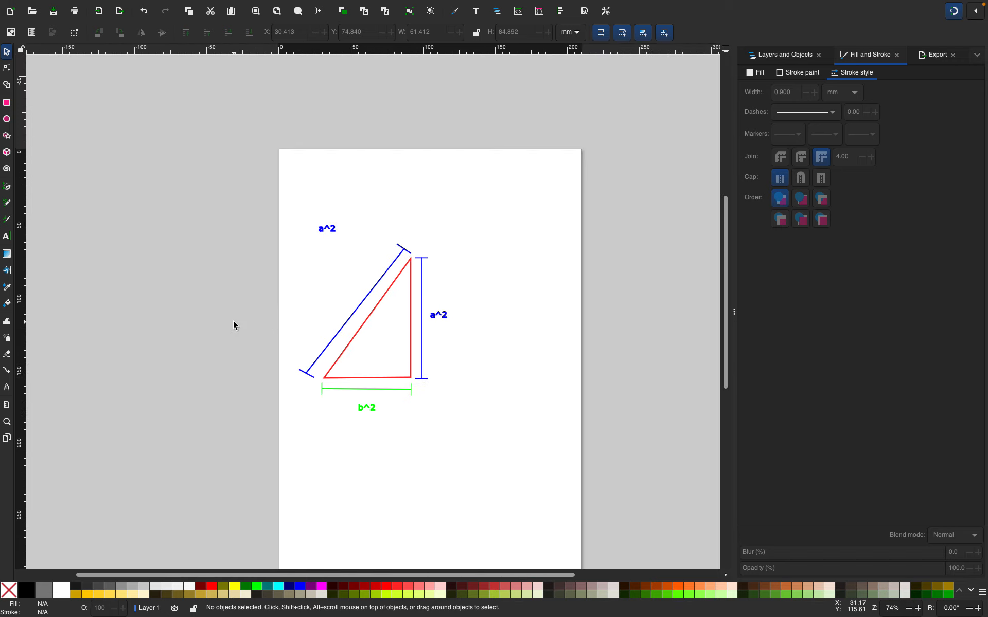
pyautogui.press('+')
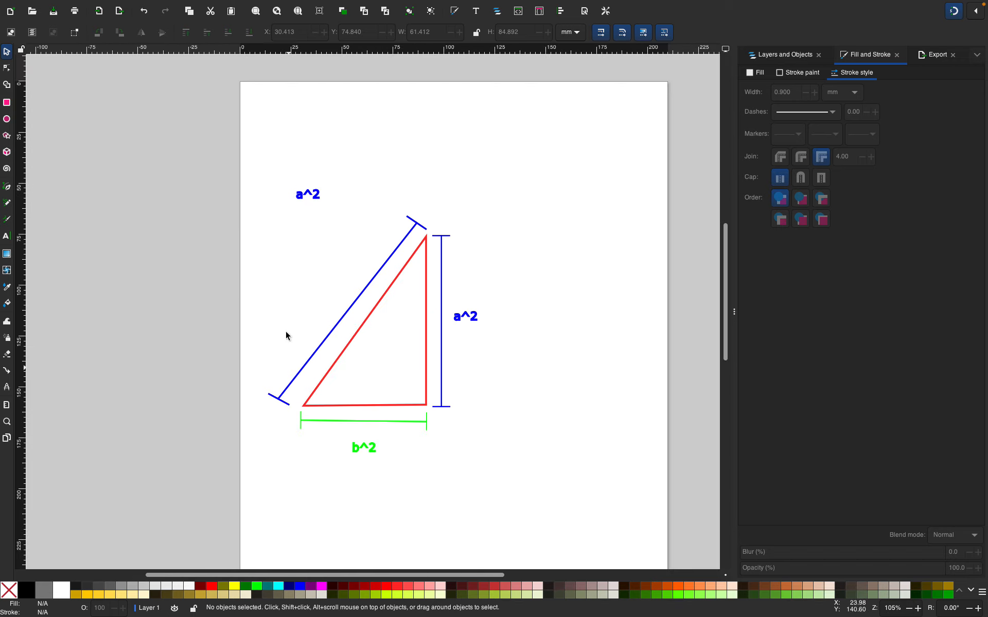
pyautogui.moveTo(291, 175); pyautogui.dragTo(320, 319)
pyautogui.click(320, 312)
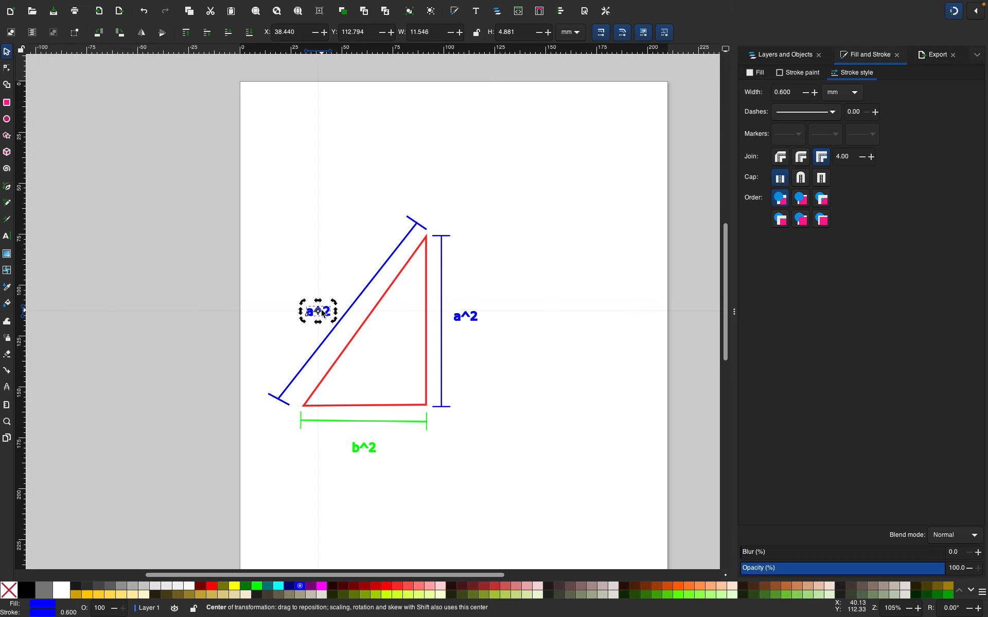
# Edit the moved label's text to read c^2 and return to the selection tool
pyautogui.doubleClick(319, 312)
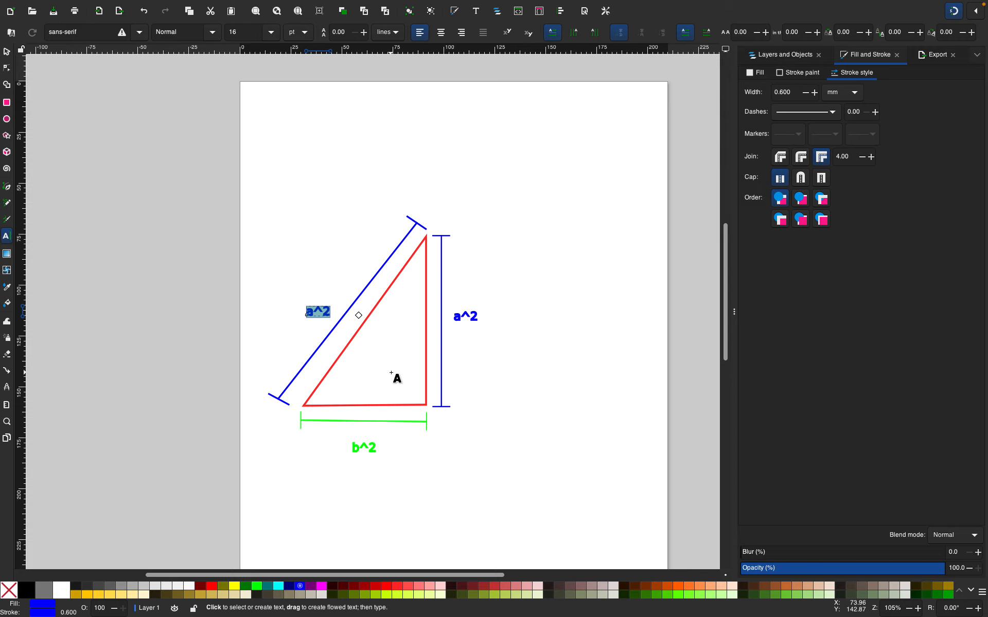
pyautogui.write('c')
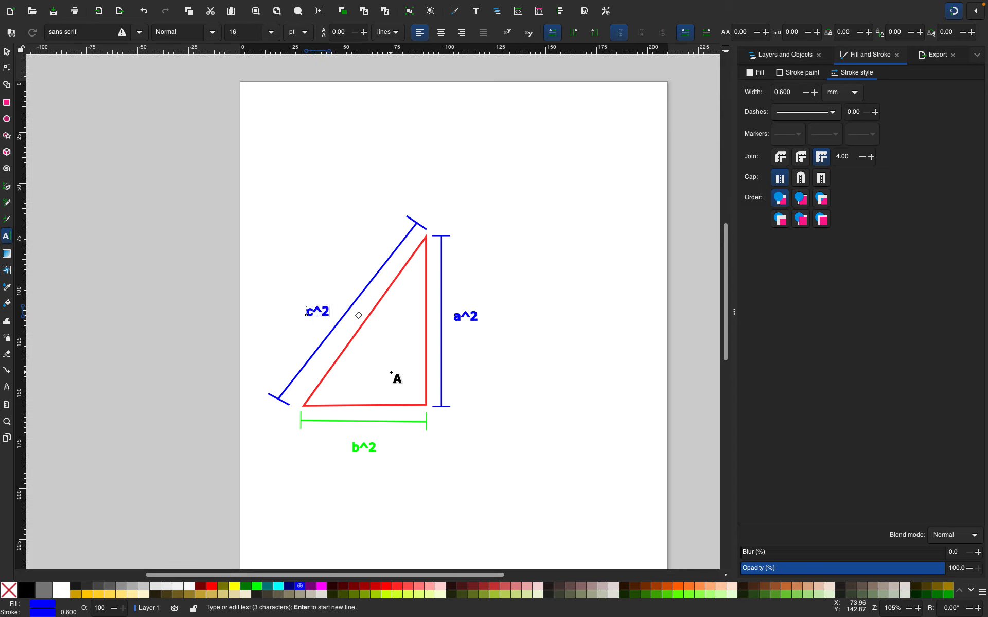
pyautogui.click(283, 139)
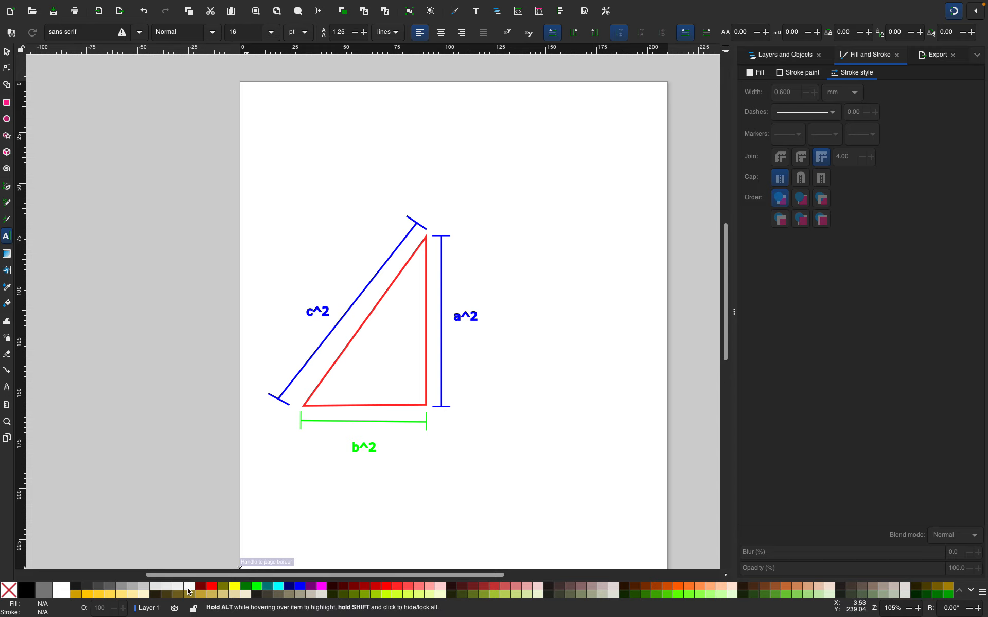
pyautogui.click(6, 52)
# Select the diagonal dimension line, its end bars and the c^2 label, and color them magenta
pyautogui.moveTo(412, 196)
pyautogui.mouseDown()
pyautogui.moveTo(231, 181)
pyautogui.moveTo(194, 313)
pyautogui.moveTo(203, 376)
pyautogui.moveTo(252, 421)
pyautogui.moveTo(263, 413)
pyautogui.mouseUp()
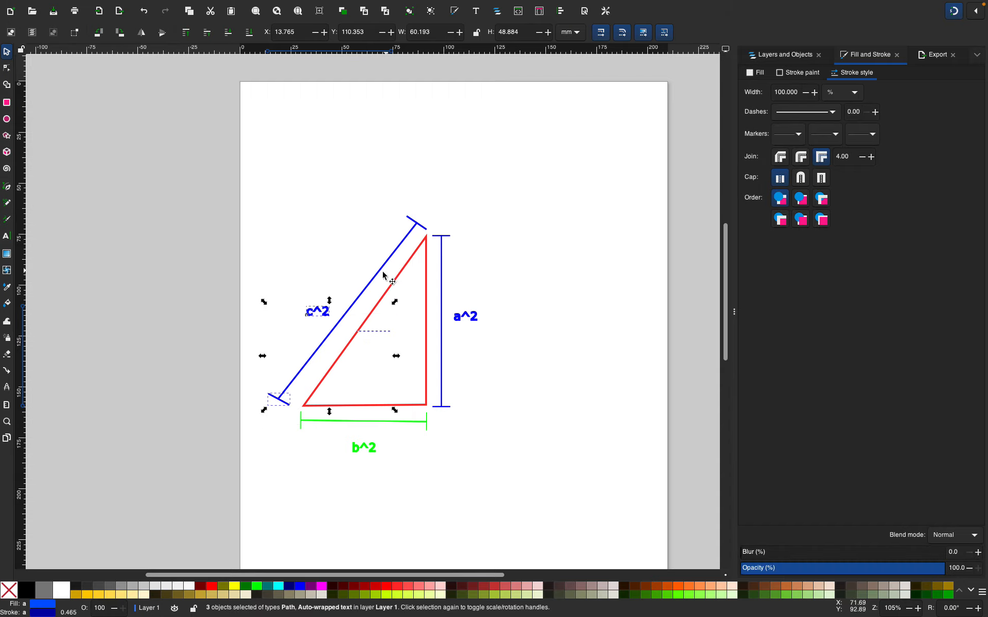
pyautogui.click(298, 216)
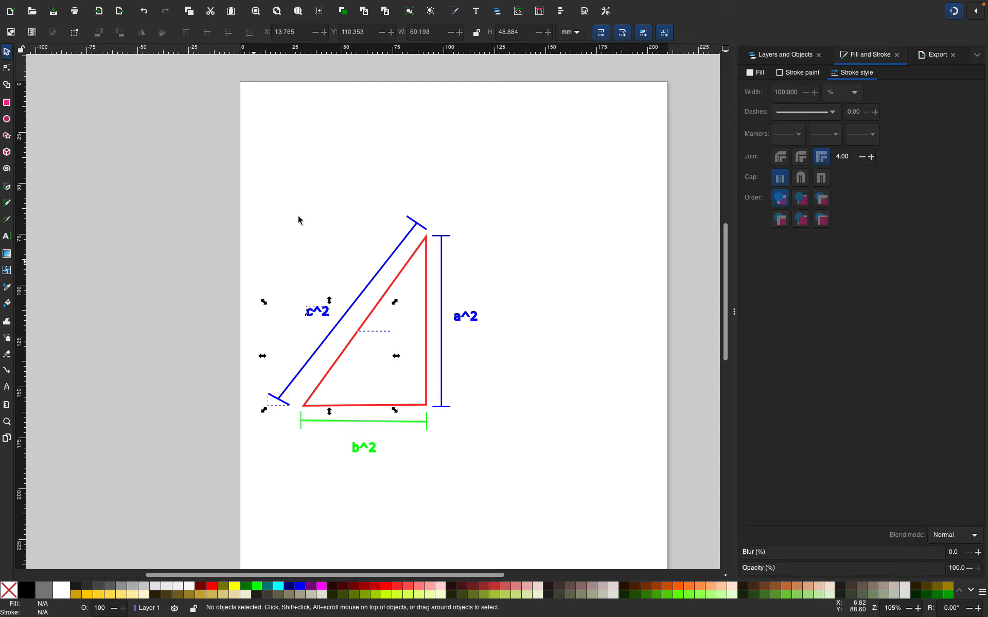
pyautogui.moveTo(253, 166)
pyautogui.mouseDown()
pyautogui.moveTo(314, 406)
pyautogui.moveTo(362, 415)
pyautogui.moveTo(423, 386)
pyautogui.moveTo(431, 410)
pyautogui.mouseUp()
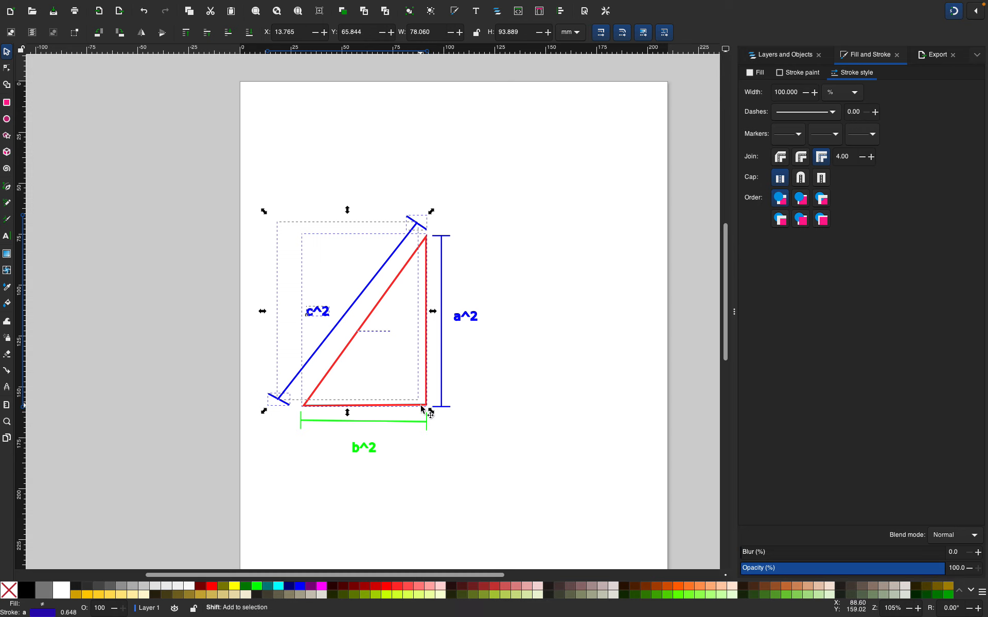
pyautogui.keyDown('shift'); pyautogui.click(421, 409); pyautogui.keyUp('shift')
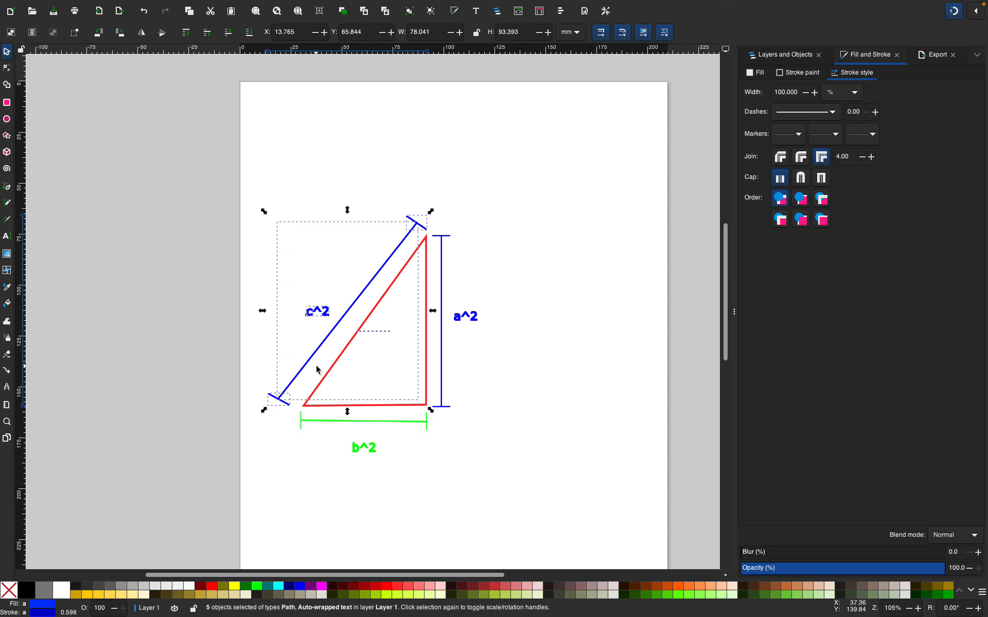
pyautogui.keyDown('shift'); pyautogui.click(312, 591); pyautogui.keyUp('shift')
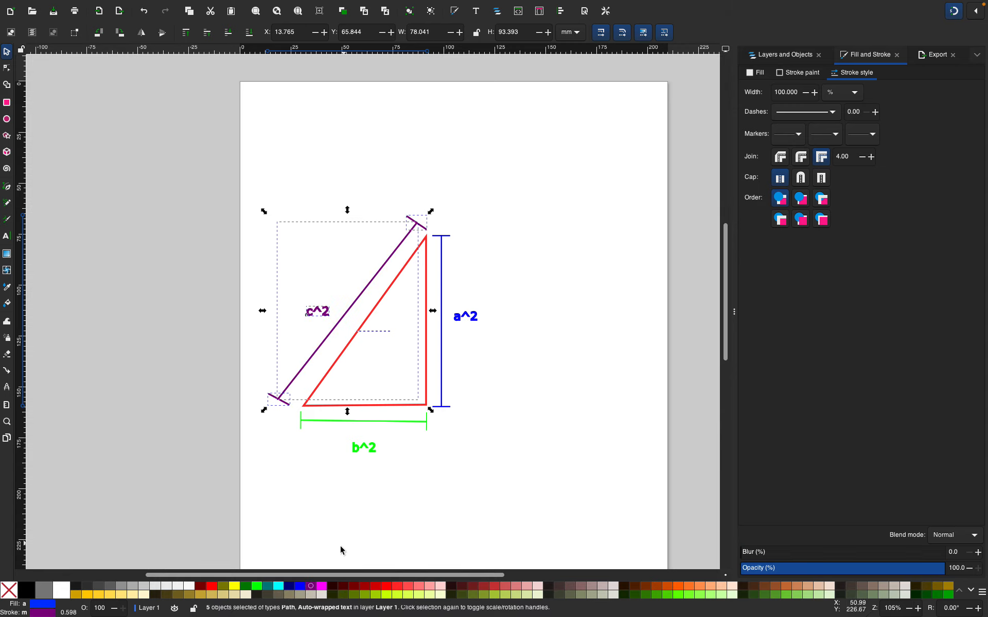
pyautogui.keyDown('shift'); pyautogui.click(325, 590); pyautogui.keyUp('shift')
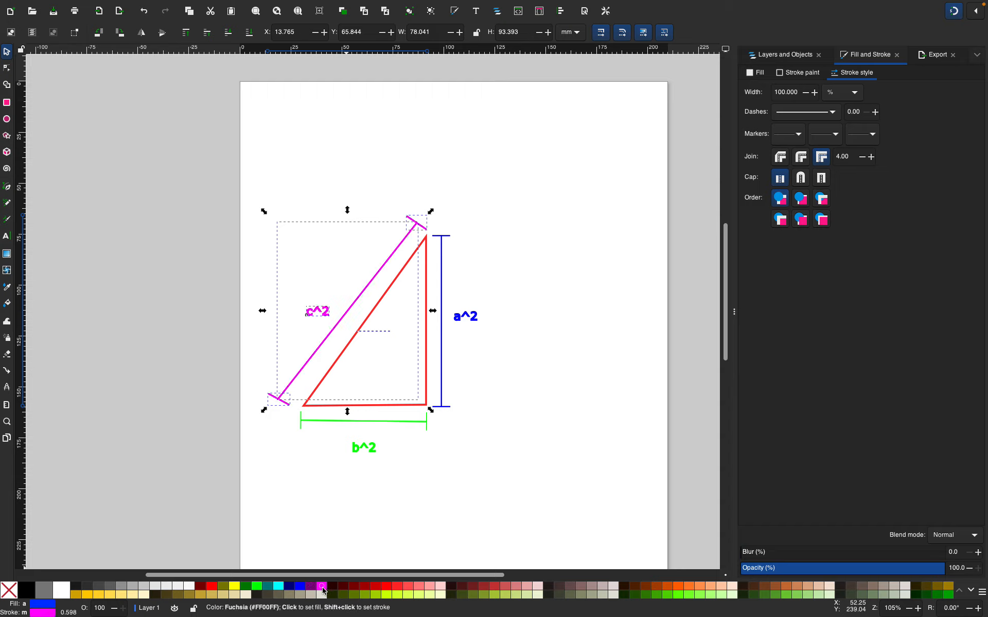
# Draw a small black square right-angle marker inside the triangle's lower-right corner with the Pen tool
pyautogui.click(399, 526)
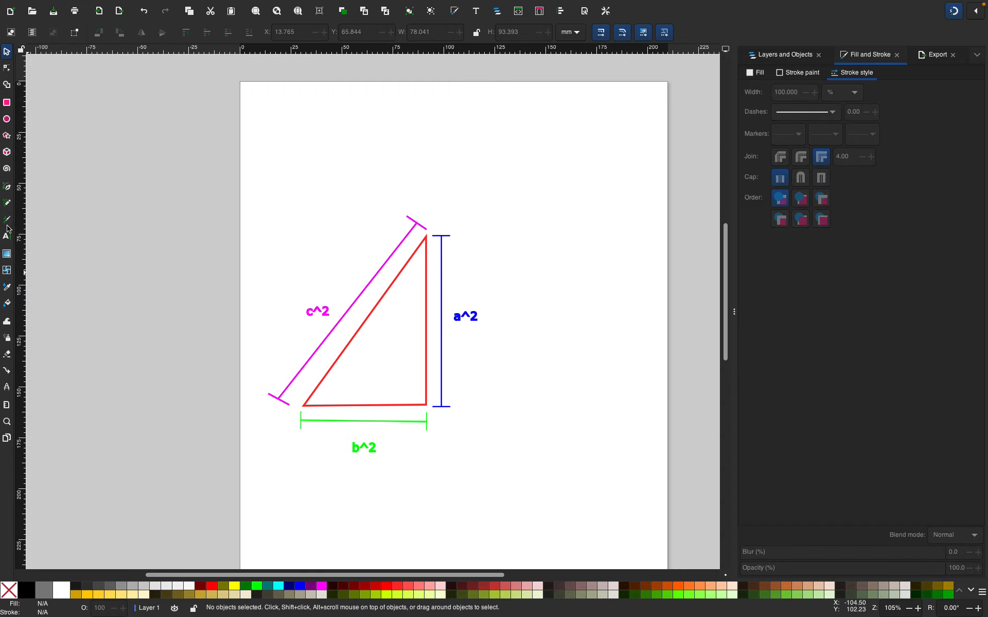
pyautogui.click(7, 186)
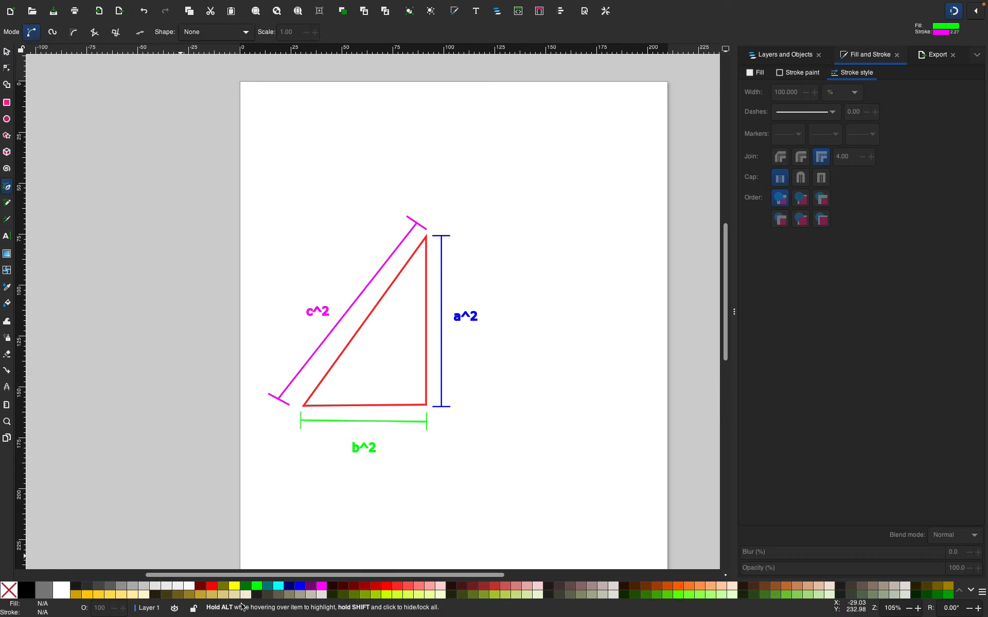
pyautogui.click(74, 588)
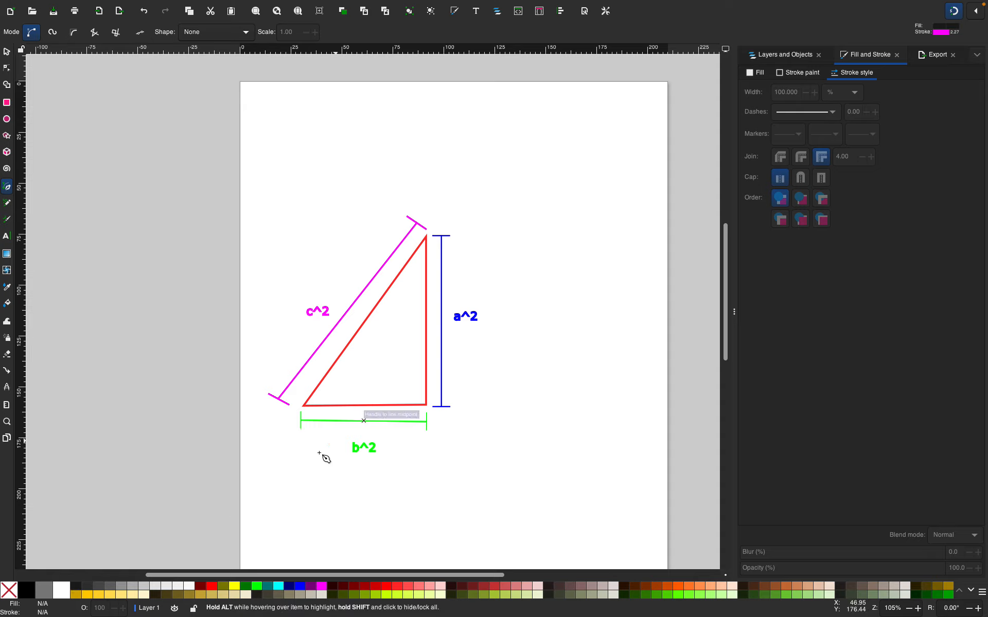
pyautogui.press('Escape')
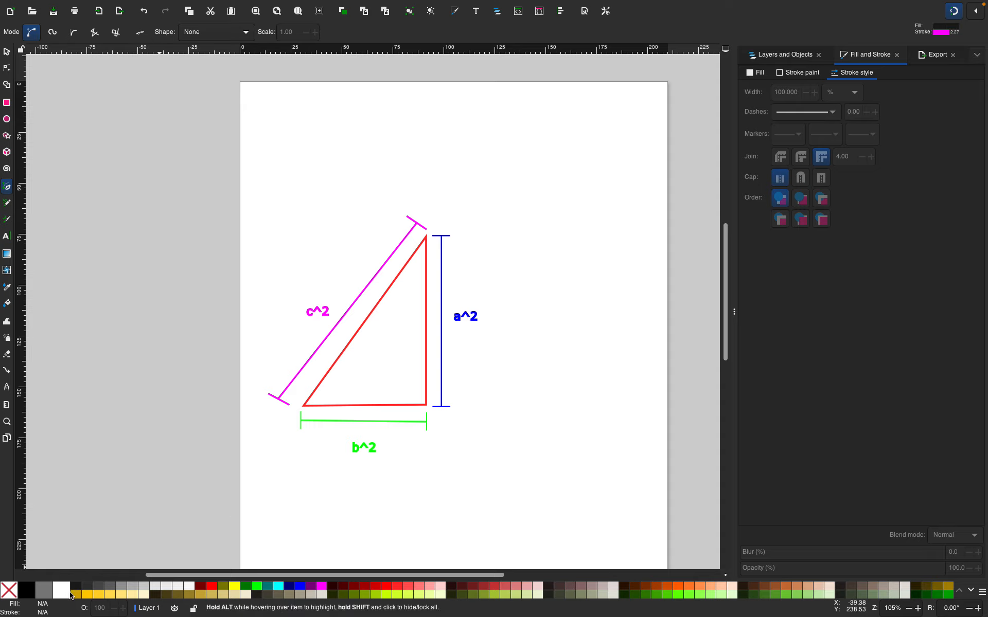
pyautogui.click(24, 591)
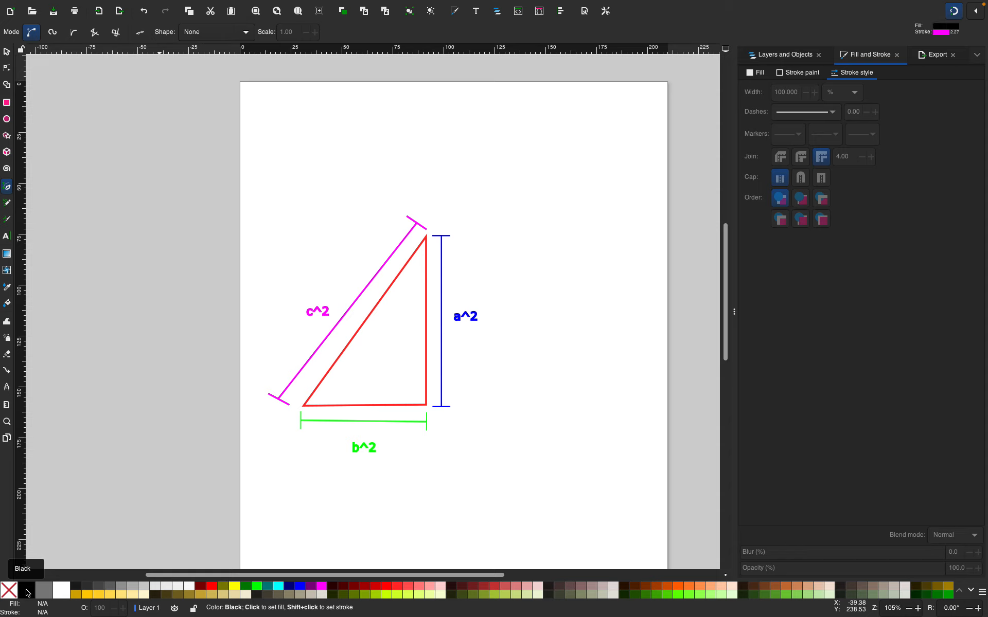
pyautogui.keyDown('shift'); pyautogui.click(27, 592); pyautogui.keyUp('shift')
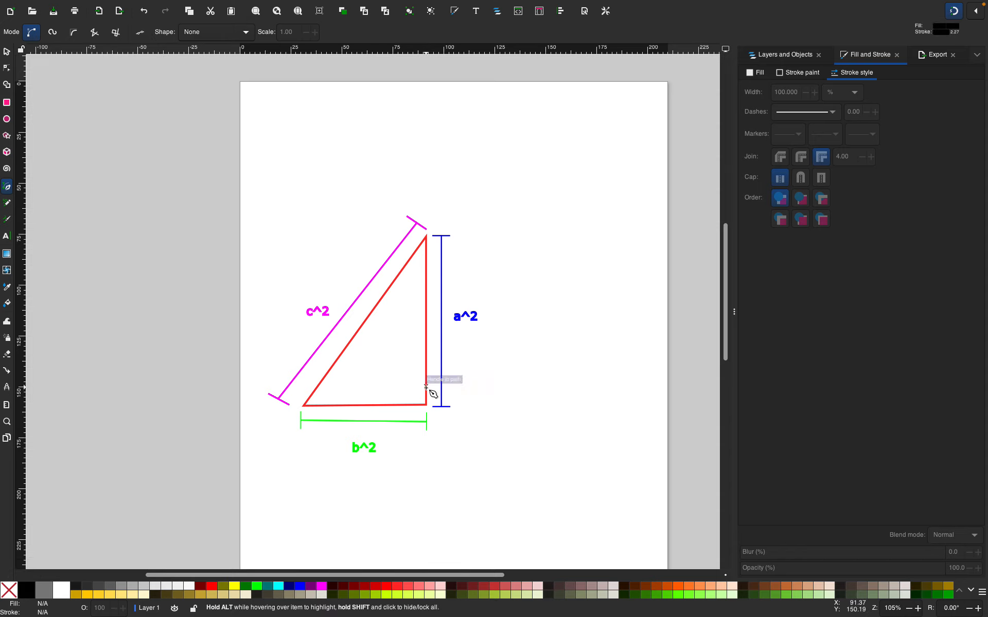
pyautogui.click(363, 447)
pyautogui.press('+')
pyautogui.press('+')
pyautogui.press('+')
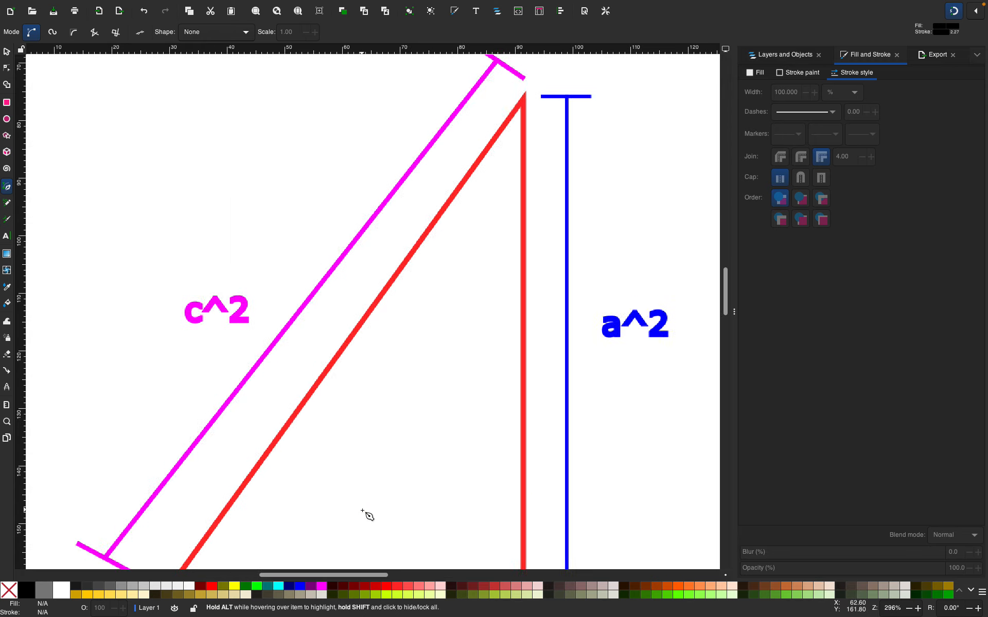
pyautogui.scroll(-8, 473, 310)
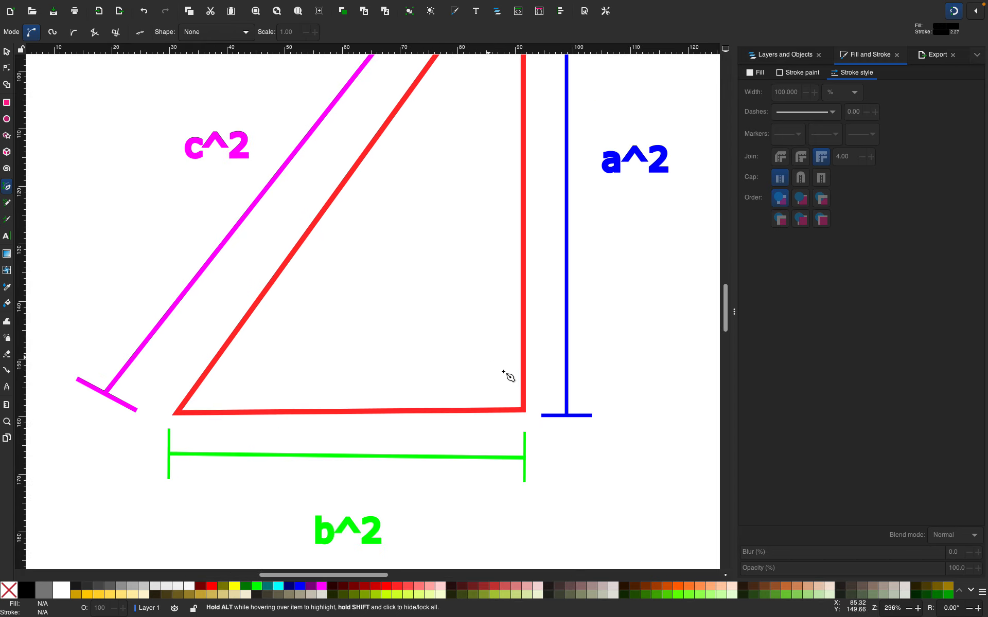
pyautogui.click(483, 411)
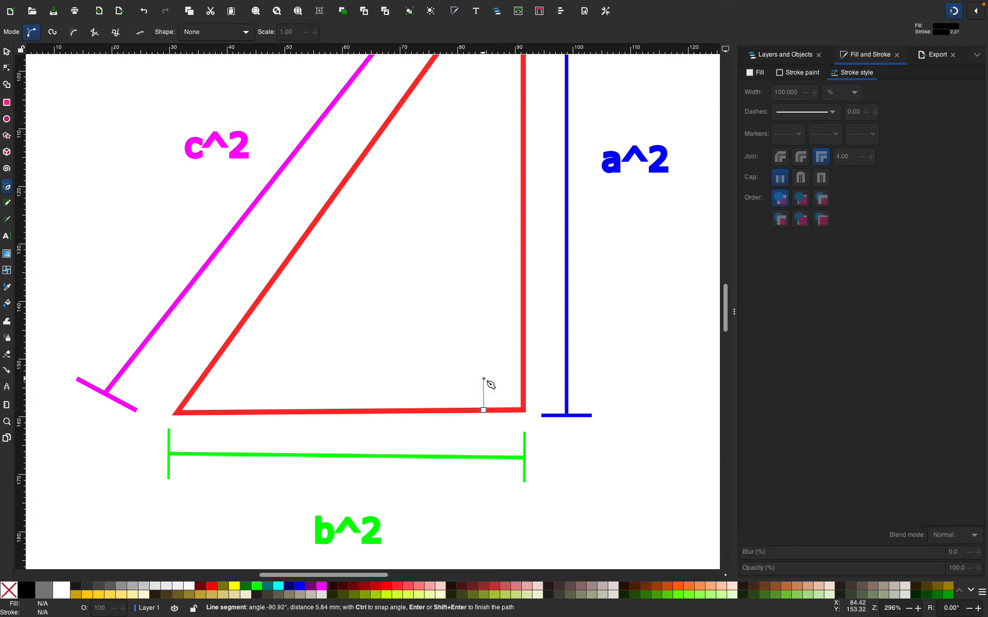
pyautogui.click(483, 377)
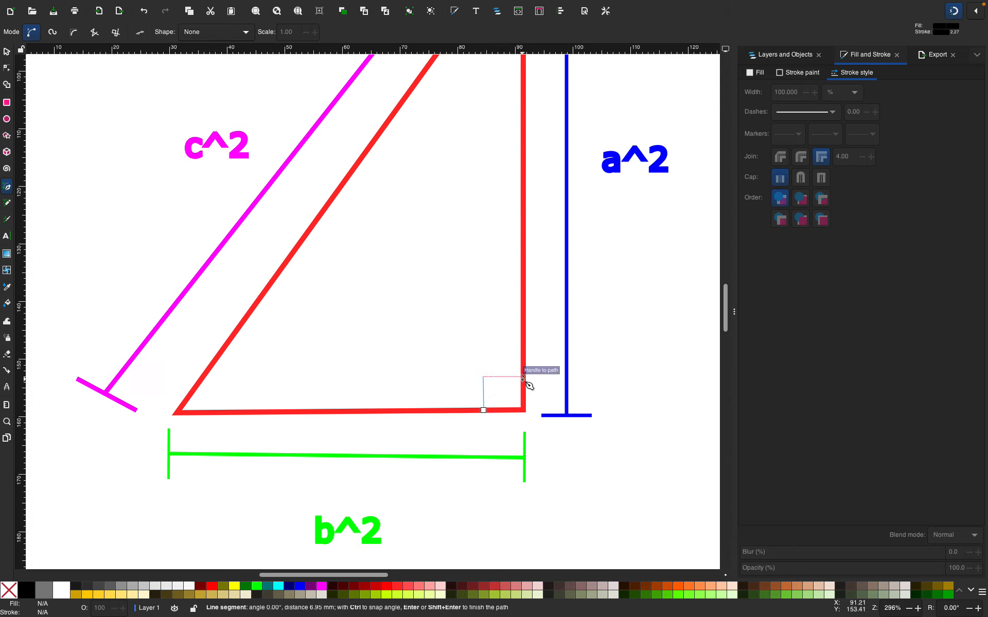
pyautogui.press('XF86AudioRaiseVolume')
pyautogui.click(523, 377)
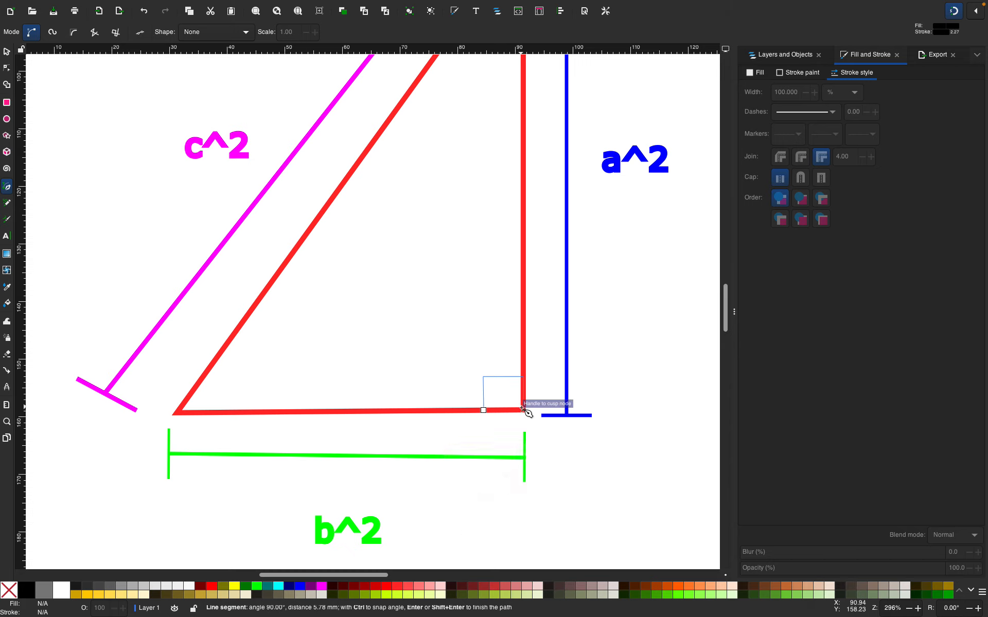
pyautogui.click(523, 409)
pyautogui.press('Return')
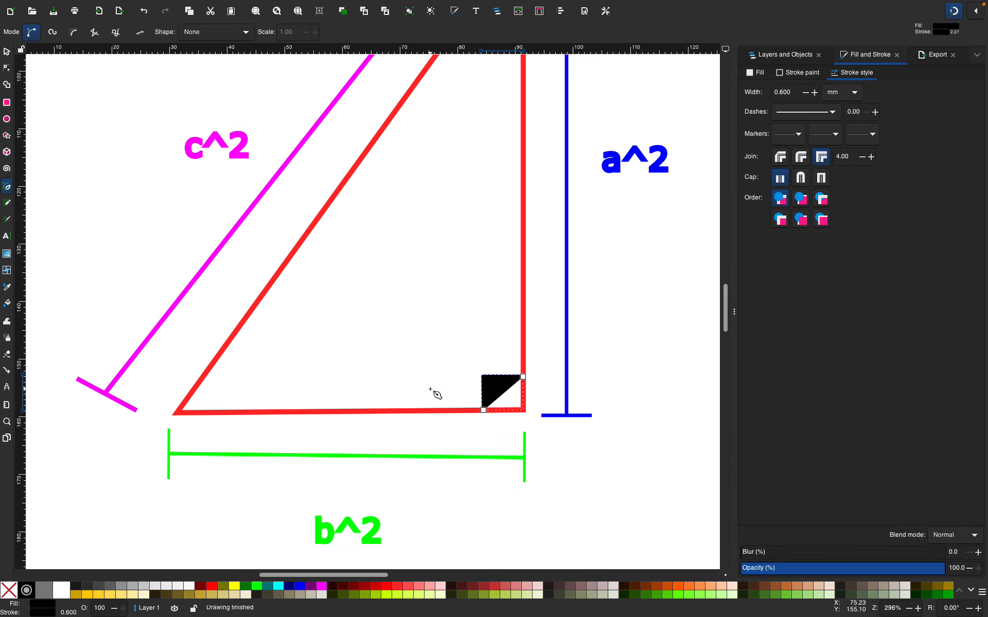
# Remove the fill from the right-angle marker so only its black outline remains
pyautogui.click(8, 591)
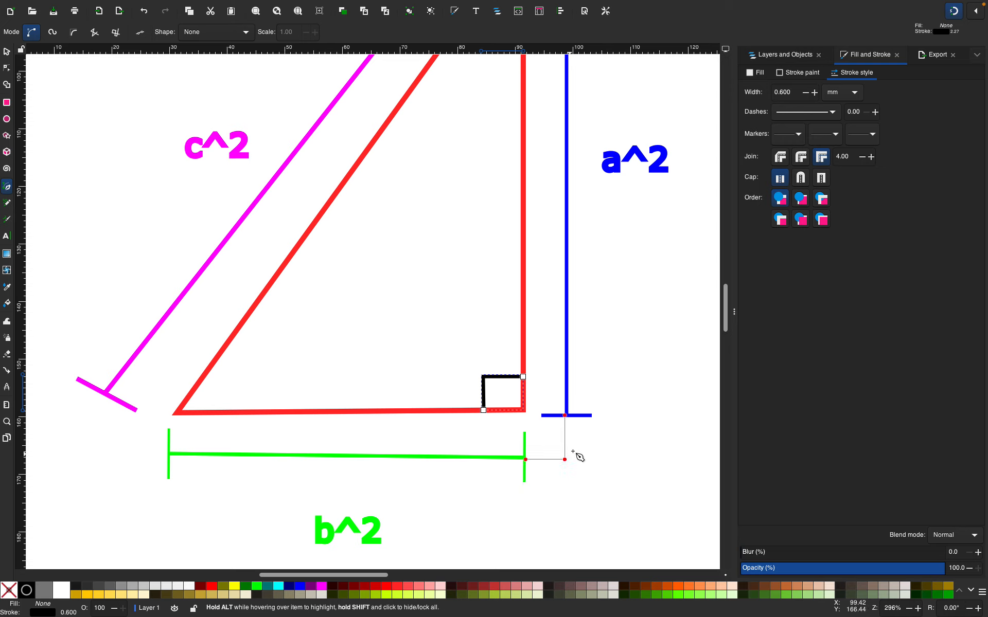
pyautogui.press('Escape')
pyautogui.press('Escape')
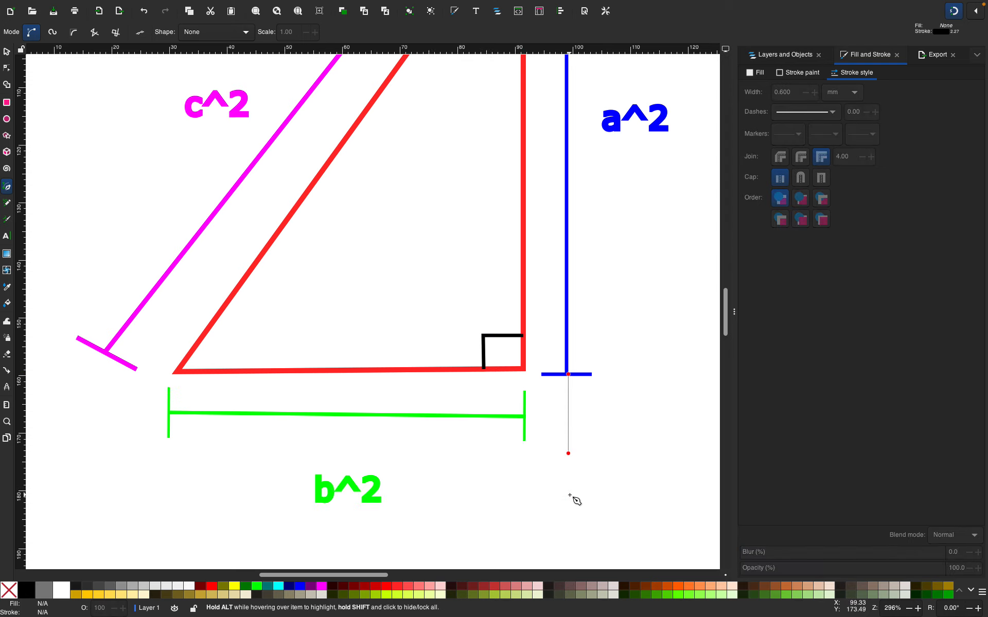
# Examine Layer 1's objects in the Layers and Objects panel, briefly hiding and showing the layer
pyautogui.press('-')
pyautogui.press('-')
pyautogui.press('-')
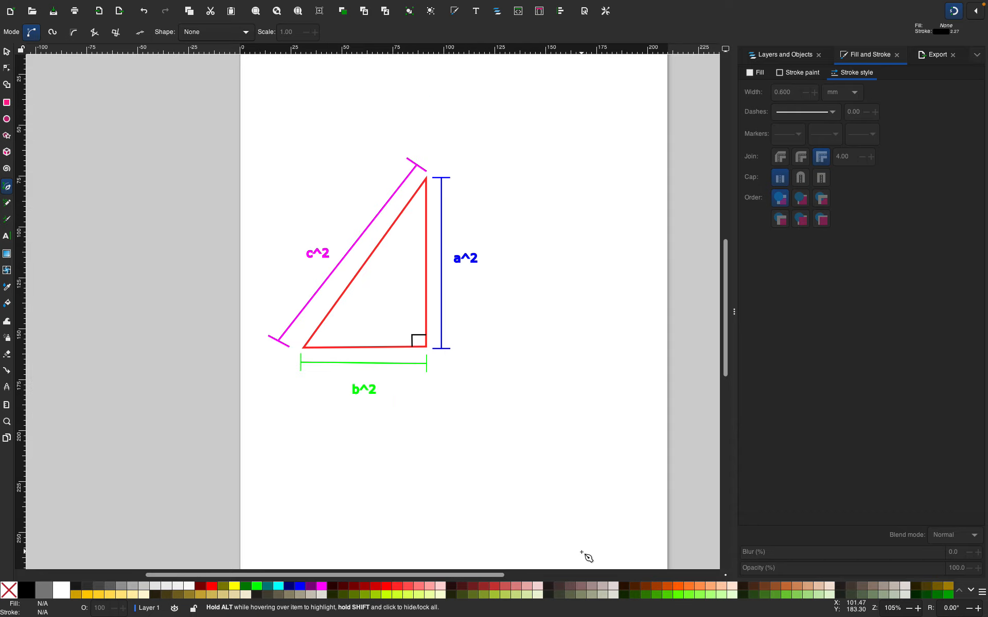
pyautogui.scroll(5, 490, 229)
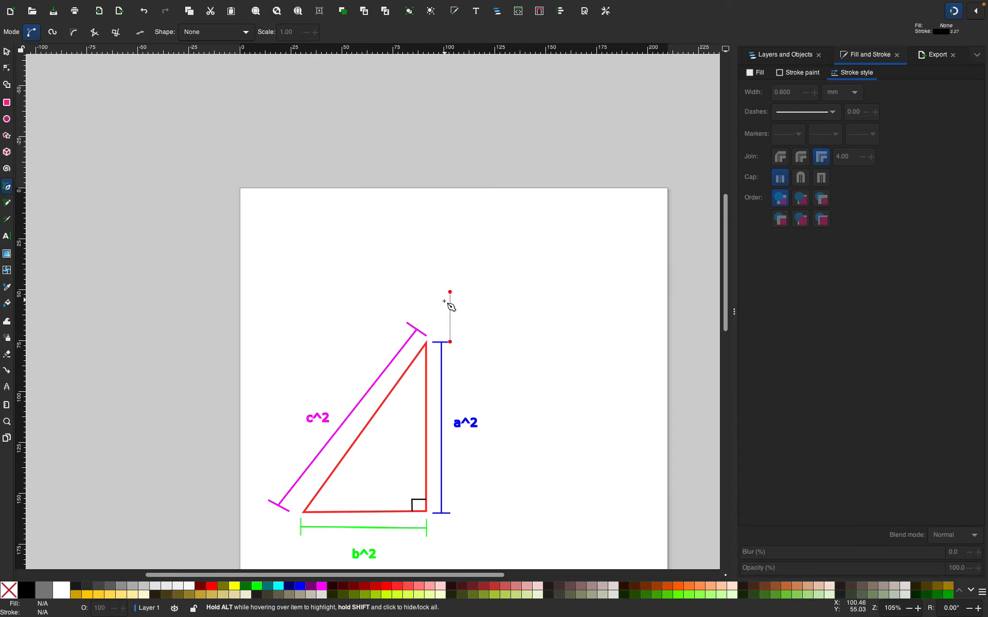
pyautogui.moveTo(607, 6)
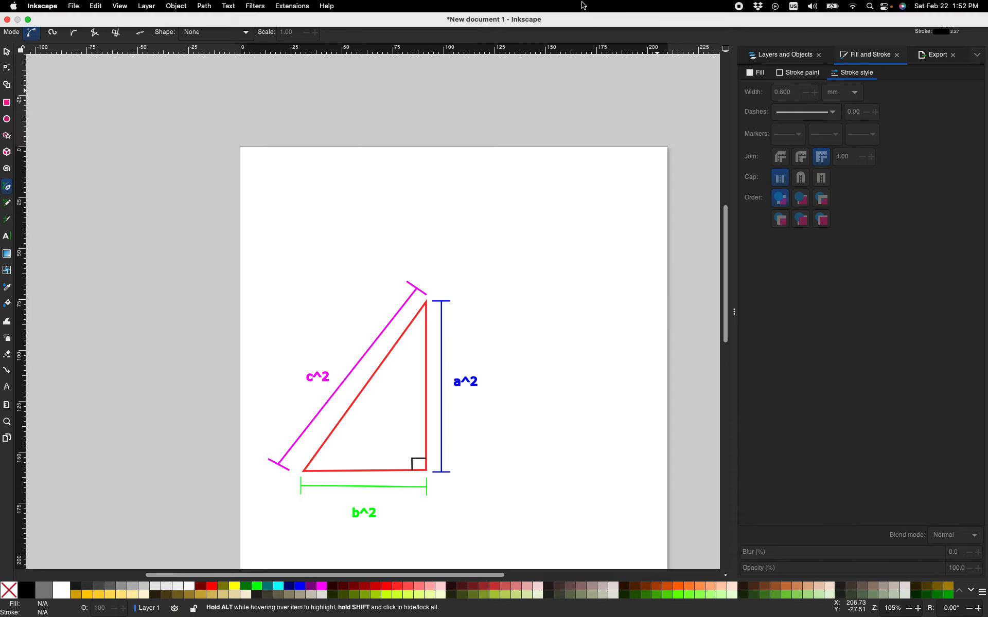
pyautogui.press('XF86AudioRaiseVolume')
pyautogui.click(798, 55)
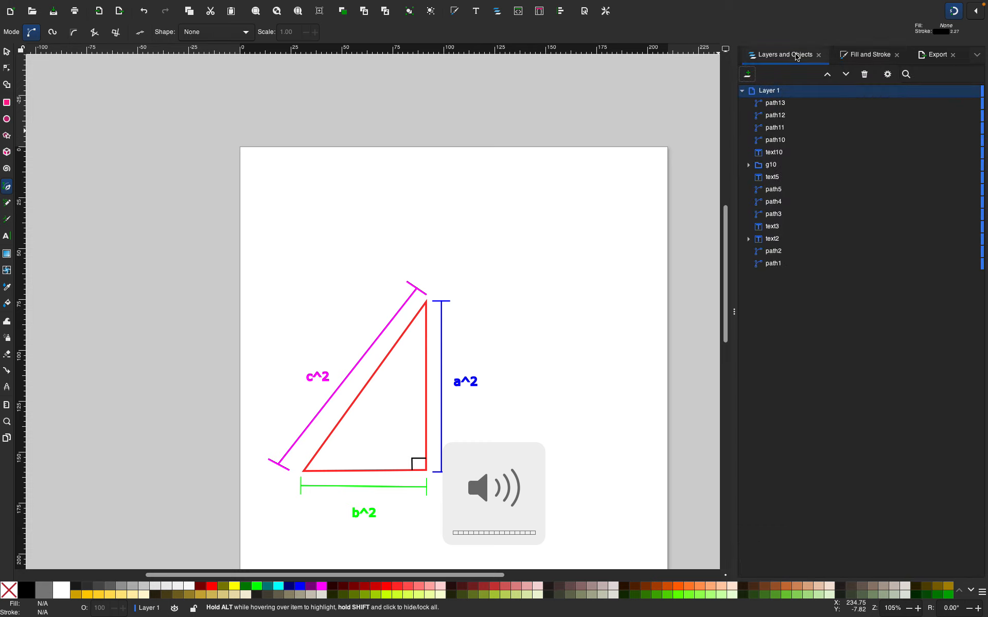
pyautogui.click(874, 53)
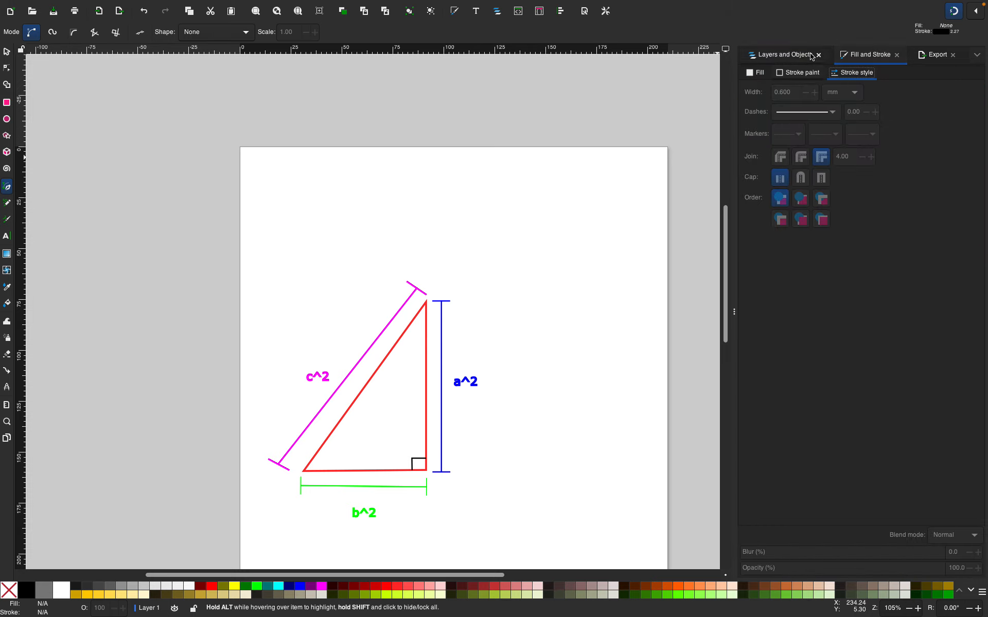
pyautogui.click(791, 60)
pyautogui.click(741, 92)
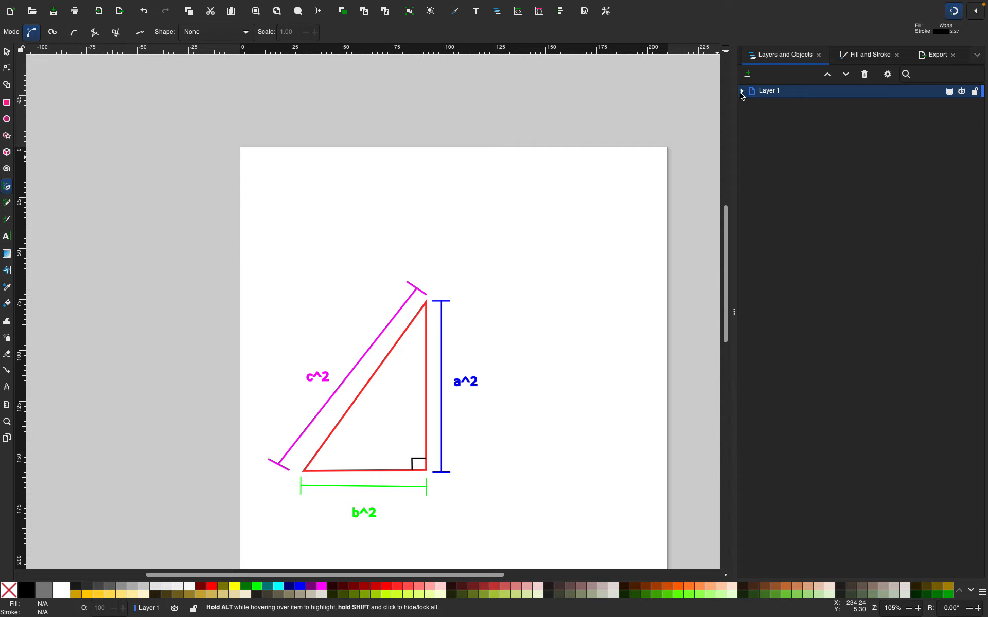
pyautogui.click(961, 92)
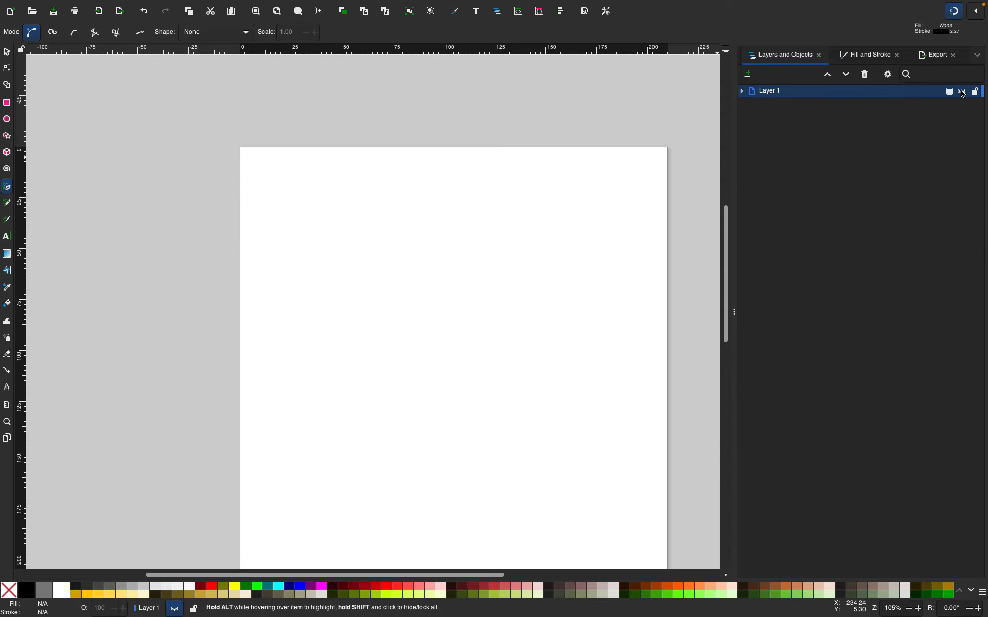
pyautogui.click(961, 91)
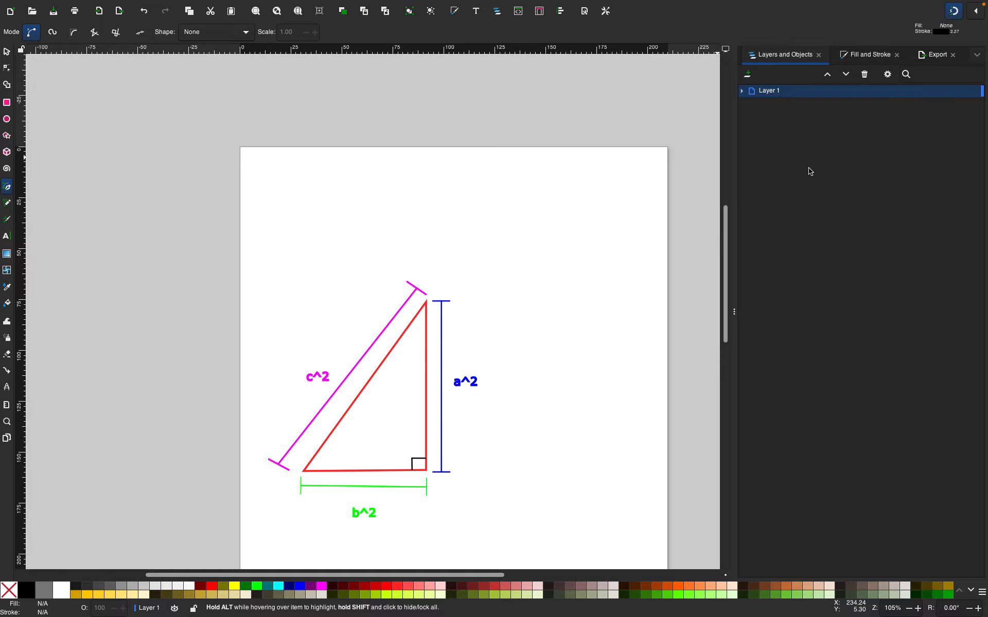
# Set the export file format to PDF in the Export panel
pyautogui.moveTo(149, 212)
pyautogui.mouseDown()
pyautogui.moveTo(203, 432)
pyautogui.moveTo(191, 457)
pyautogui.mouseUp()
pyautogui.press('Escape')
pyautogui.click(930, 60)
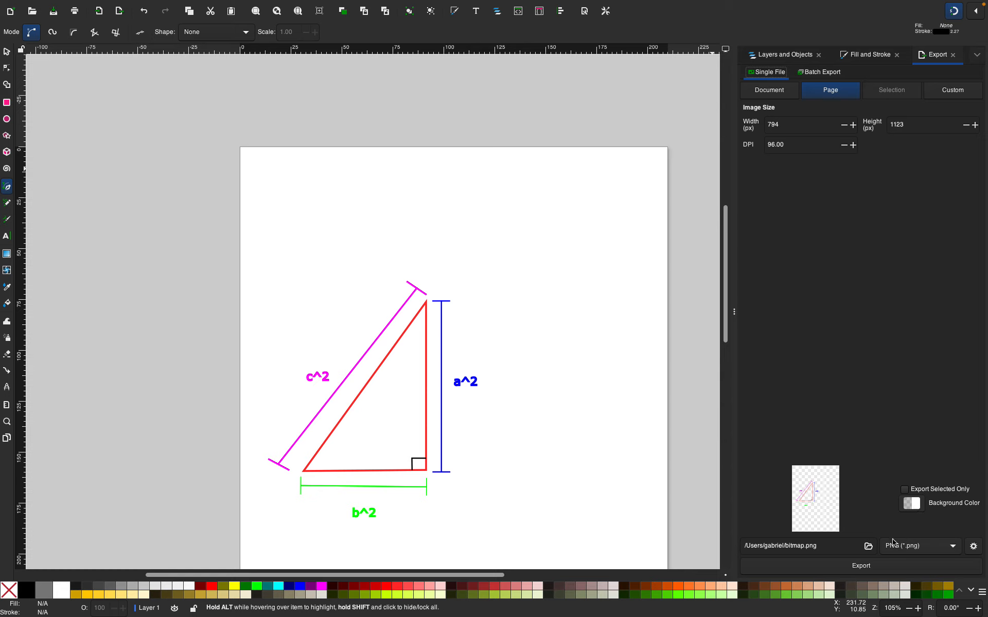
pyautogui.click(895, 549)
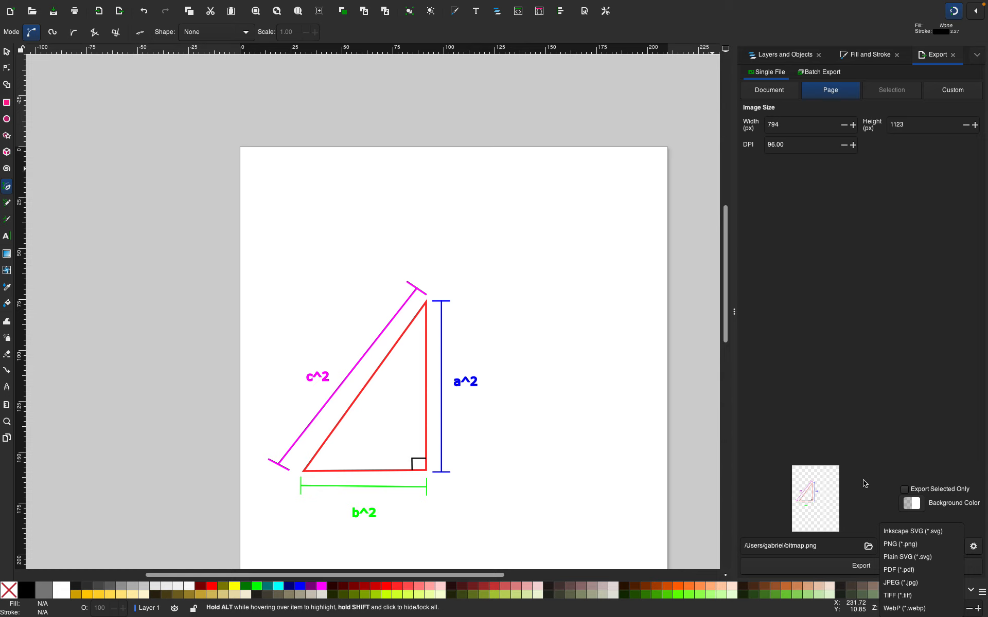
pyautogui.click(892, 471)
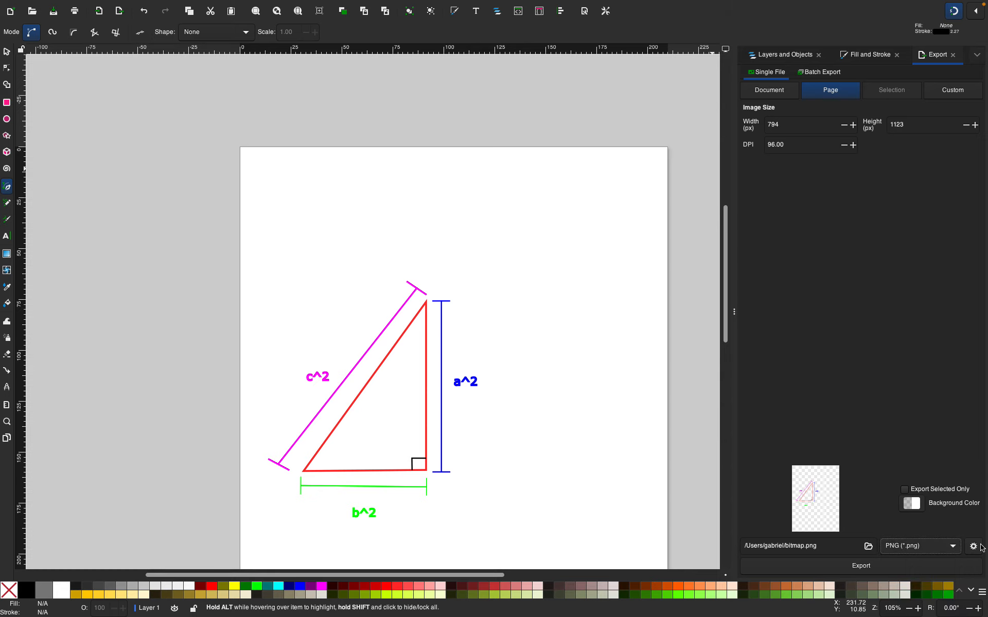
pyautogui.click(953, 546)
pyautogui.click(953, 546)
pyautogui.click(955, 547)
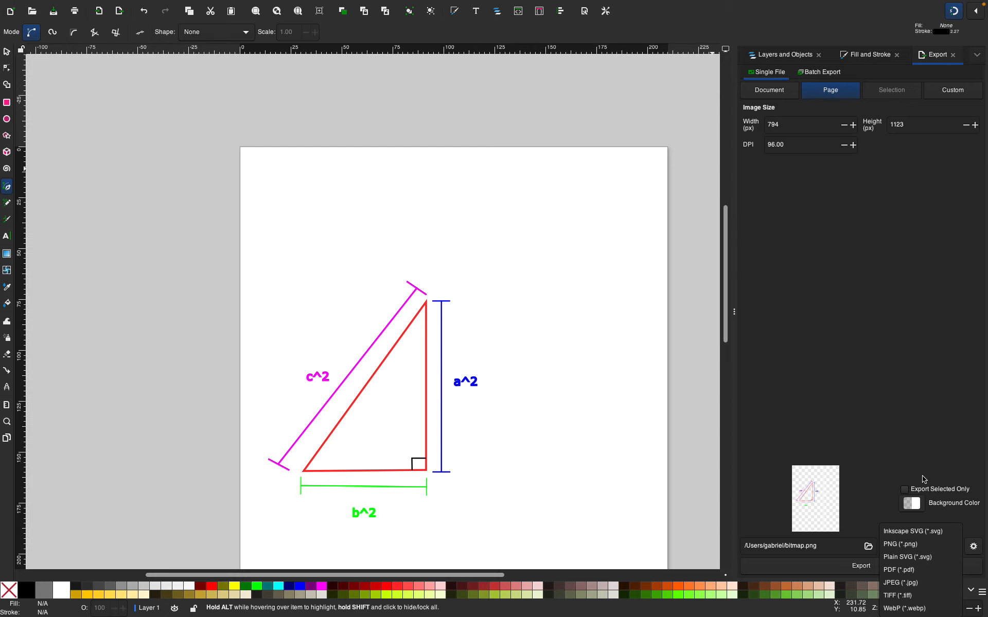
pyautogui.click(921, 572)
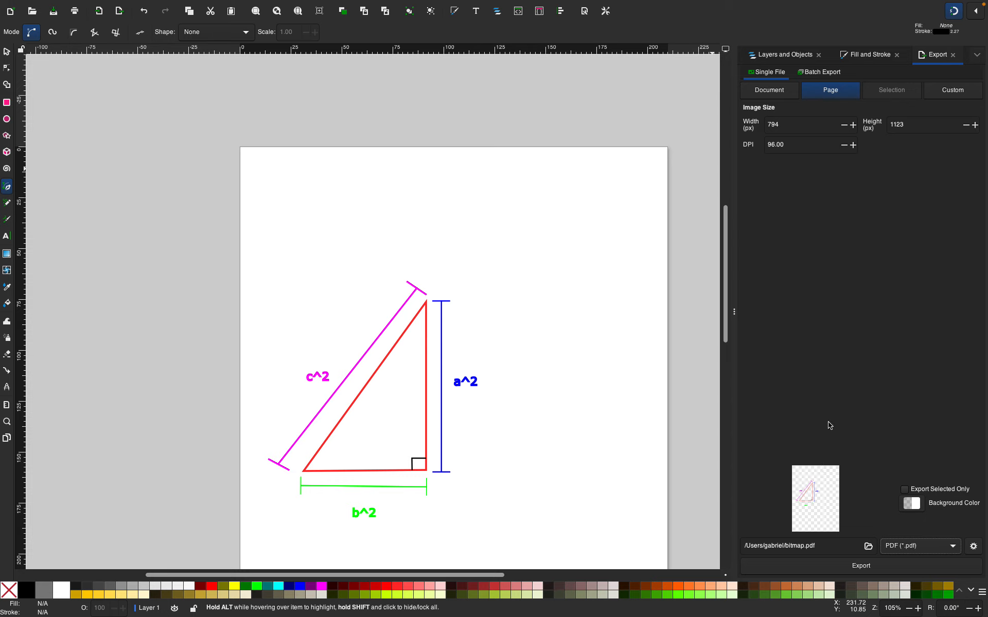
# Set the export area to the whole document, leaving Export Selected Only unchecked
pyautogui.click(905, 490)
pyautogui.click(904, 490)
pyautogui.click(763, 92)
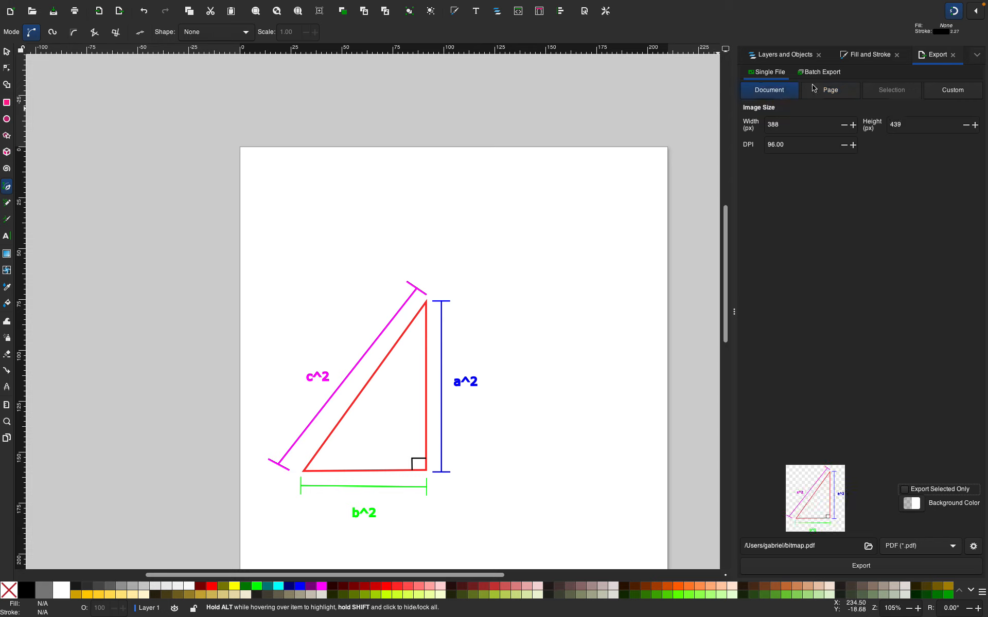
pyautogui.click(835, 97)
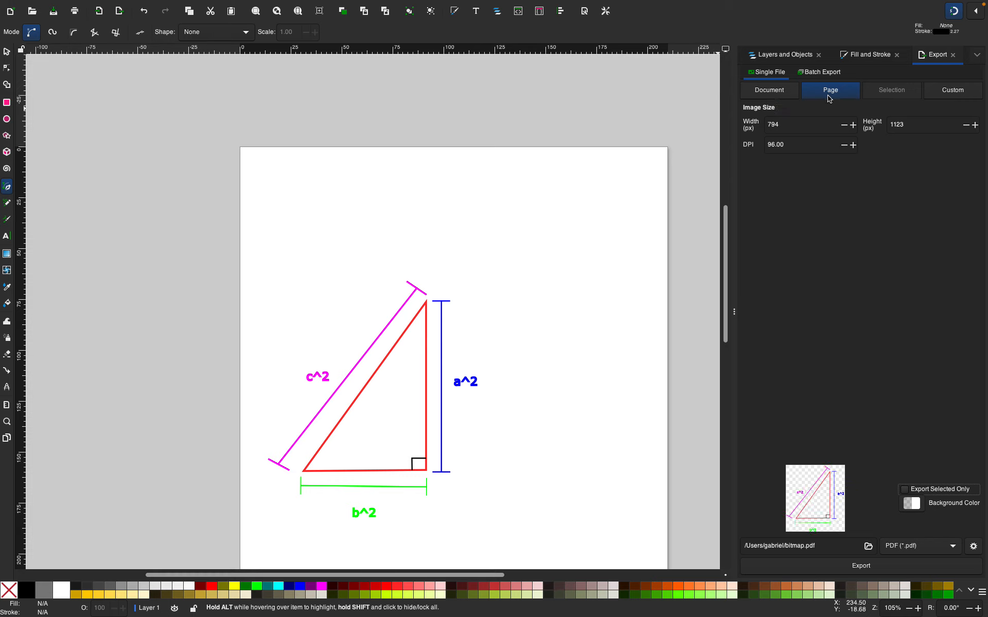
pyautogui.click(771, 95)
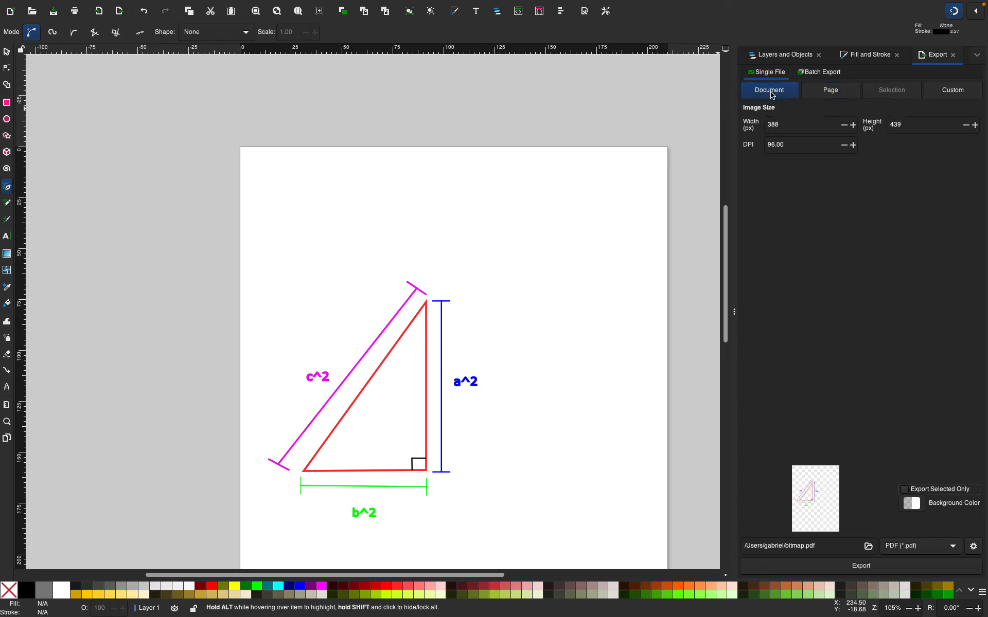
pyautogui.click(819, 91)
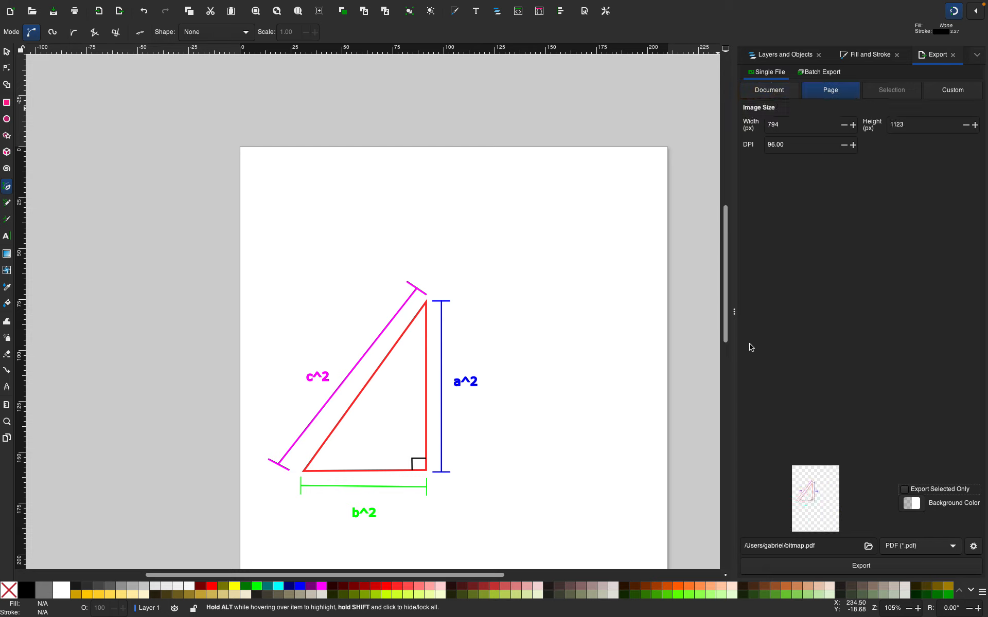
pyautogui.click(769, 97)
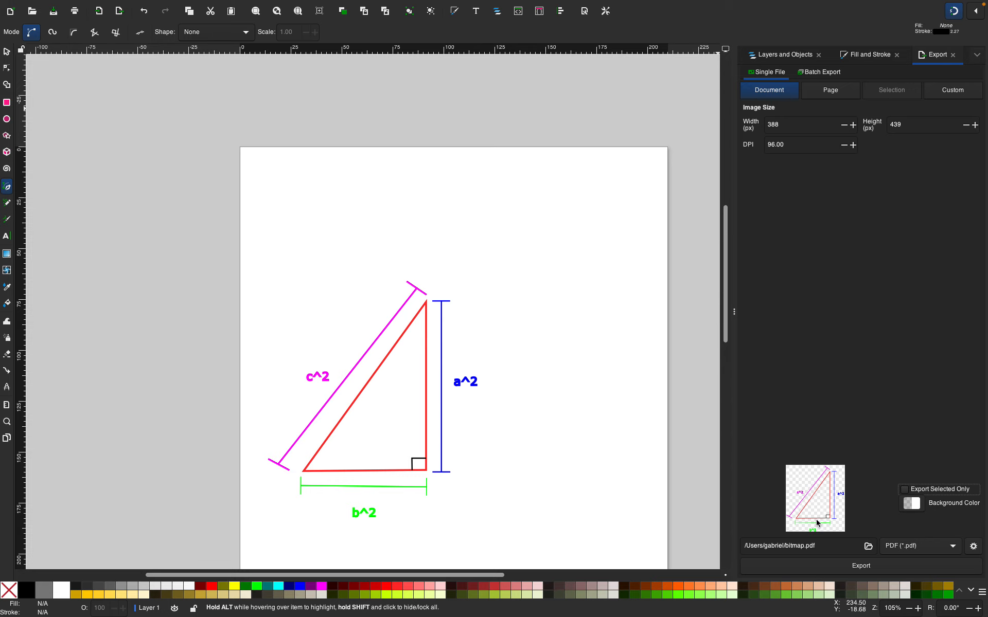
# Export the drawing as the bitmap.pdf file
pyautogui.click(873, 565)
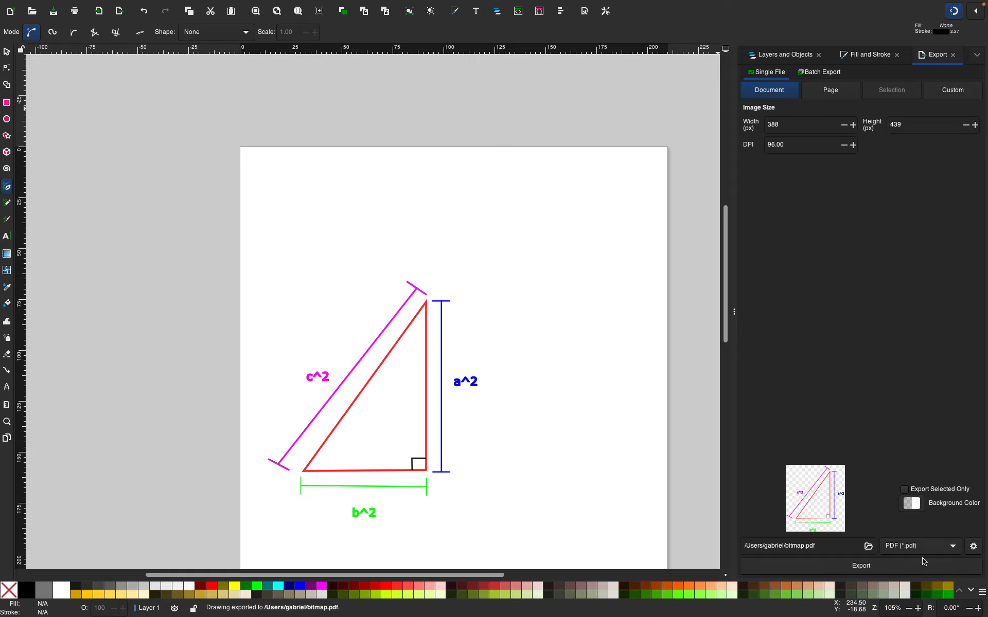
pyautogui.click(869, 546)
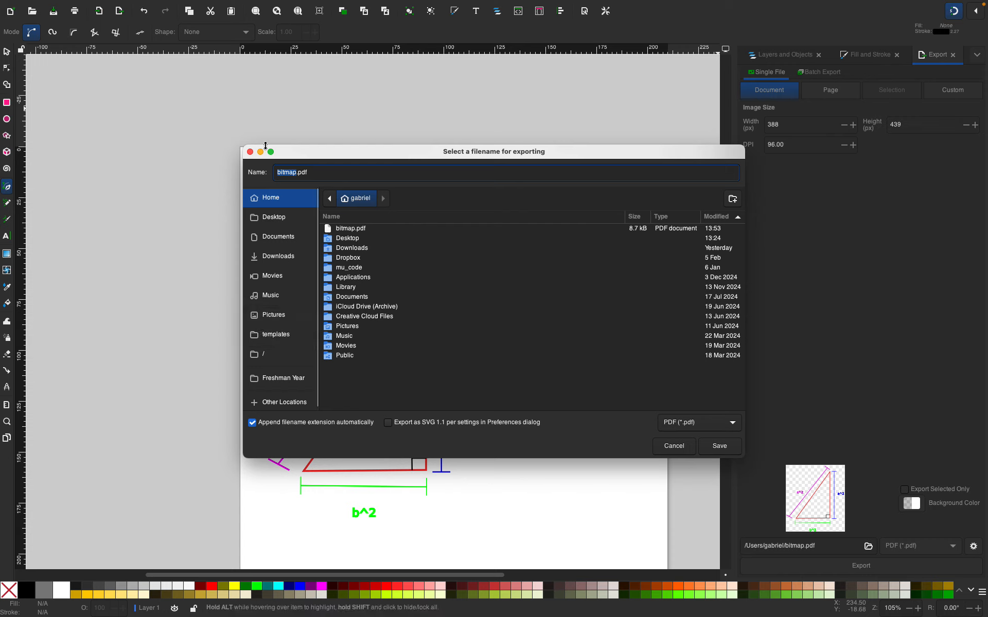
pyautogui.click(249, 151)
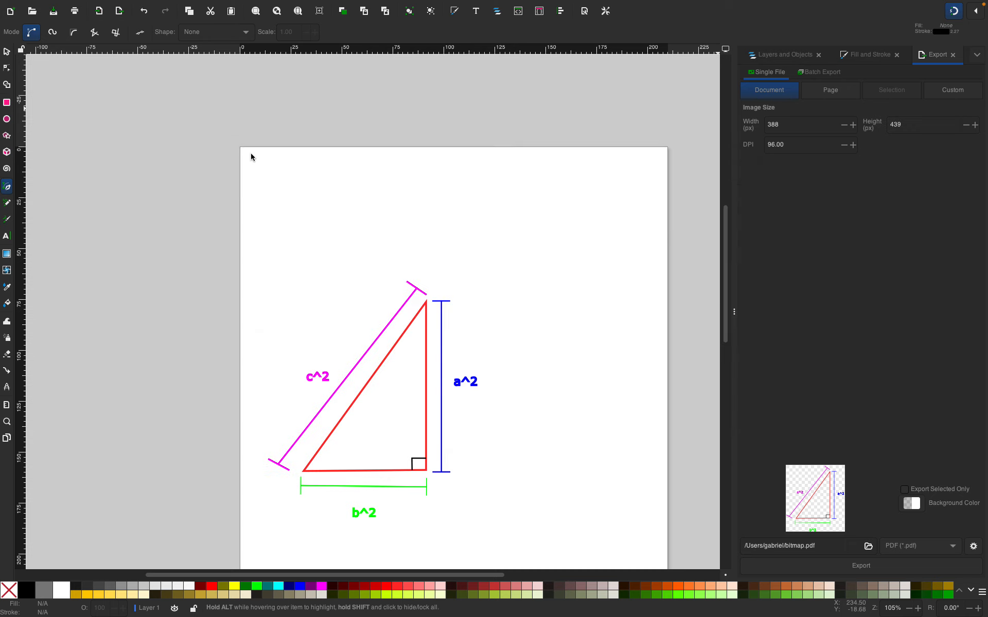